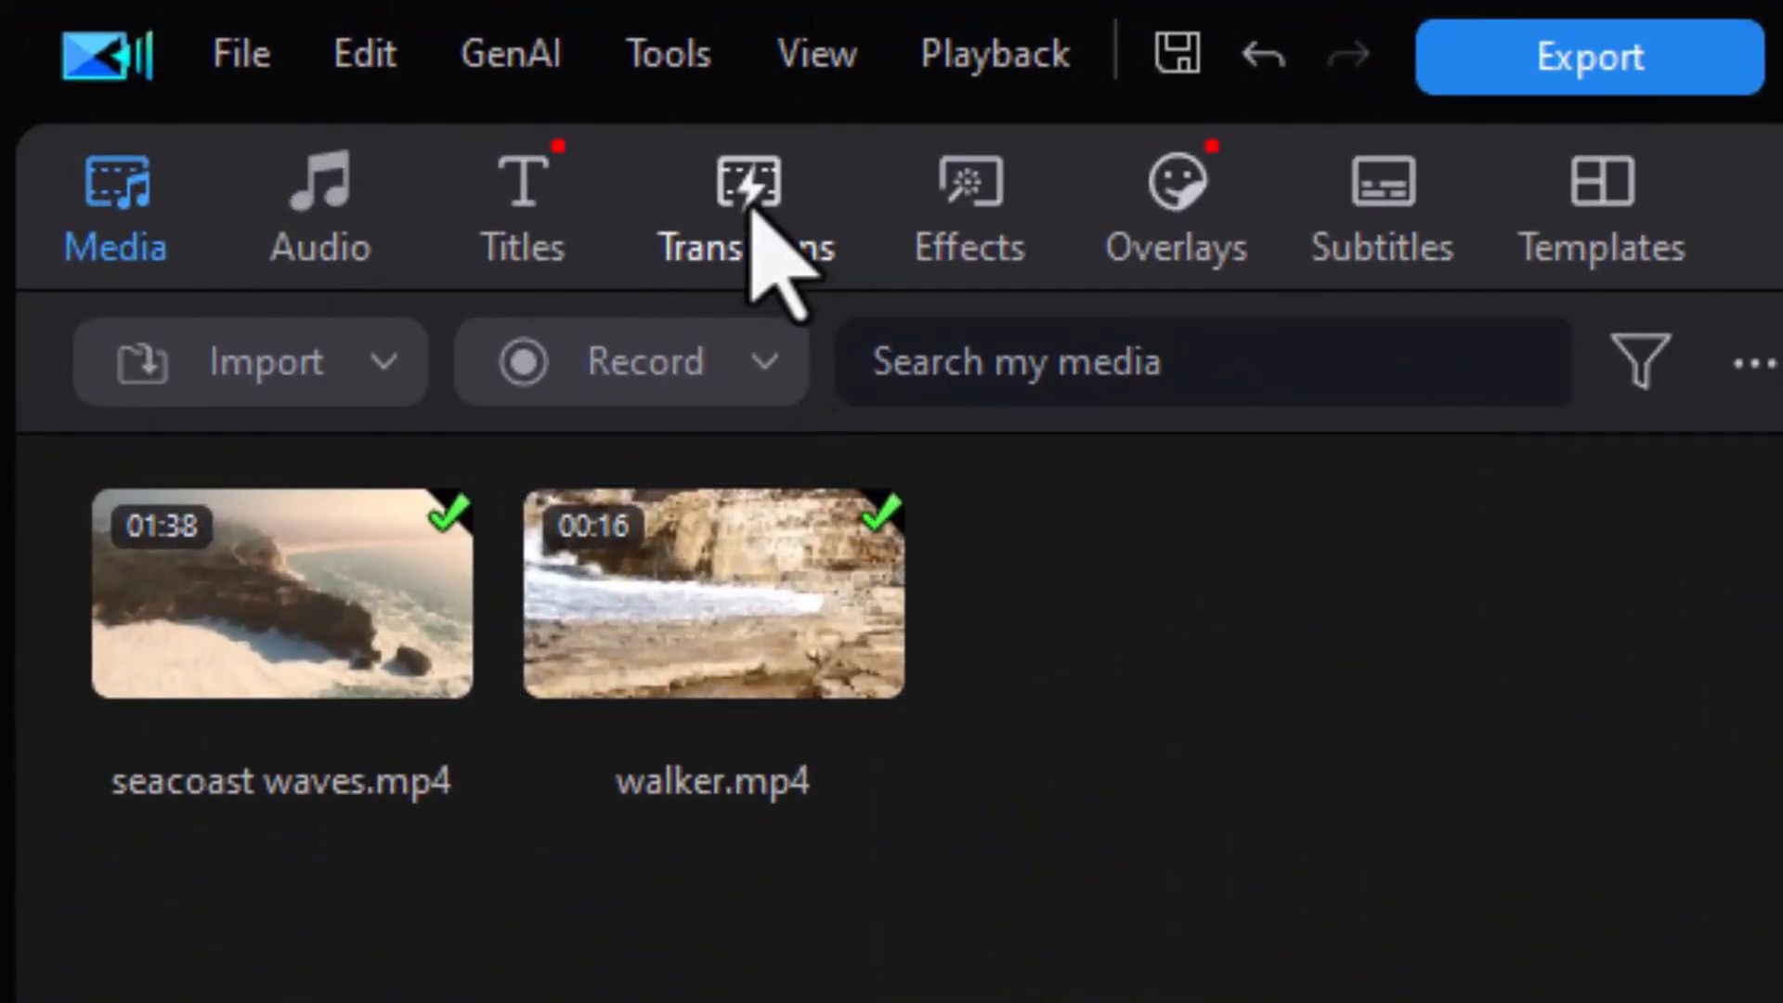
Apply the Whoosh transition from the With Sound FX category between the seacoast waves and walker clips
click(757, 227)
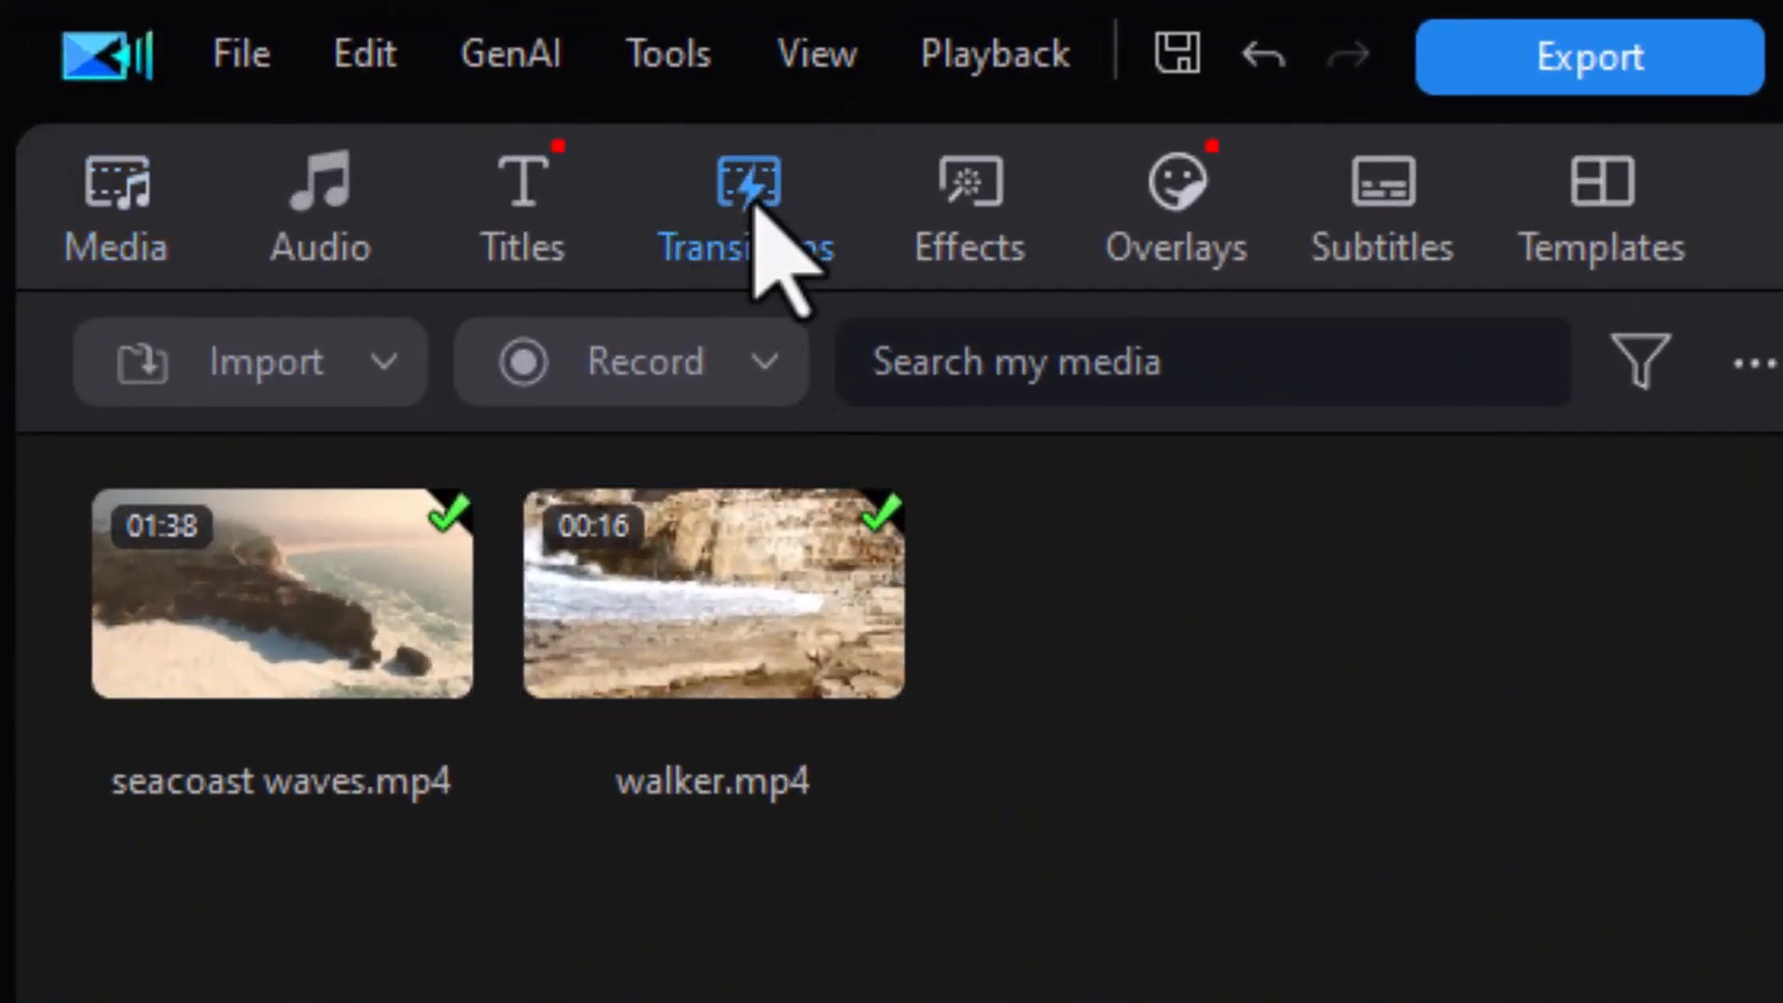
click(22, 999)
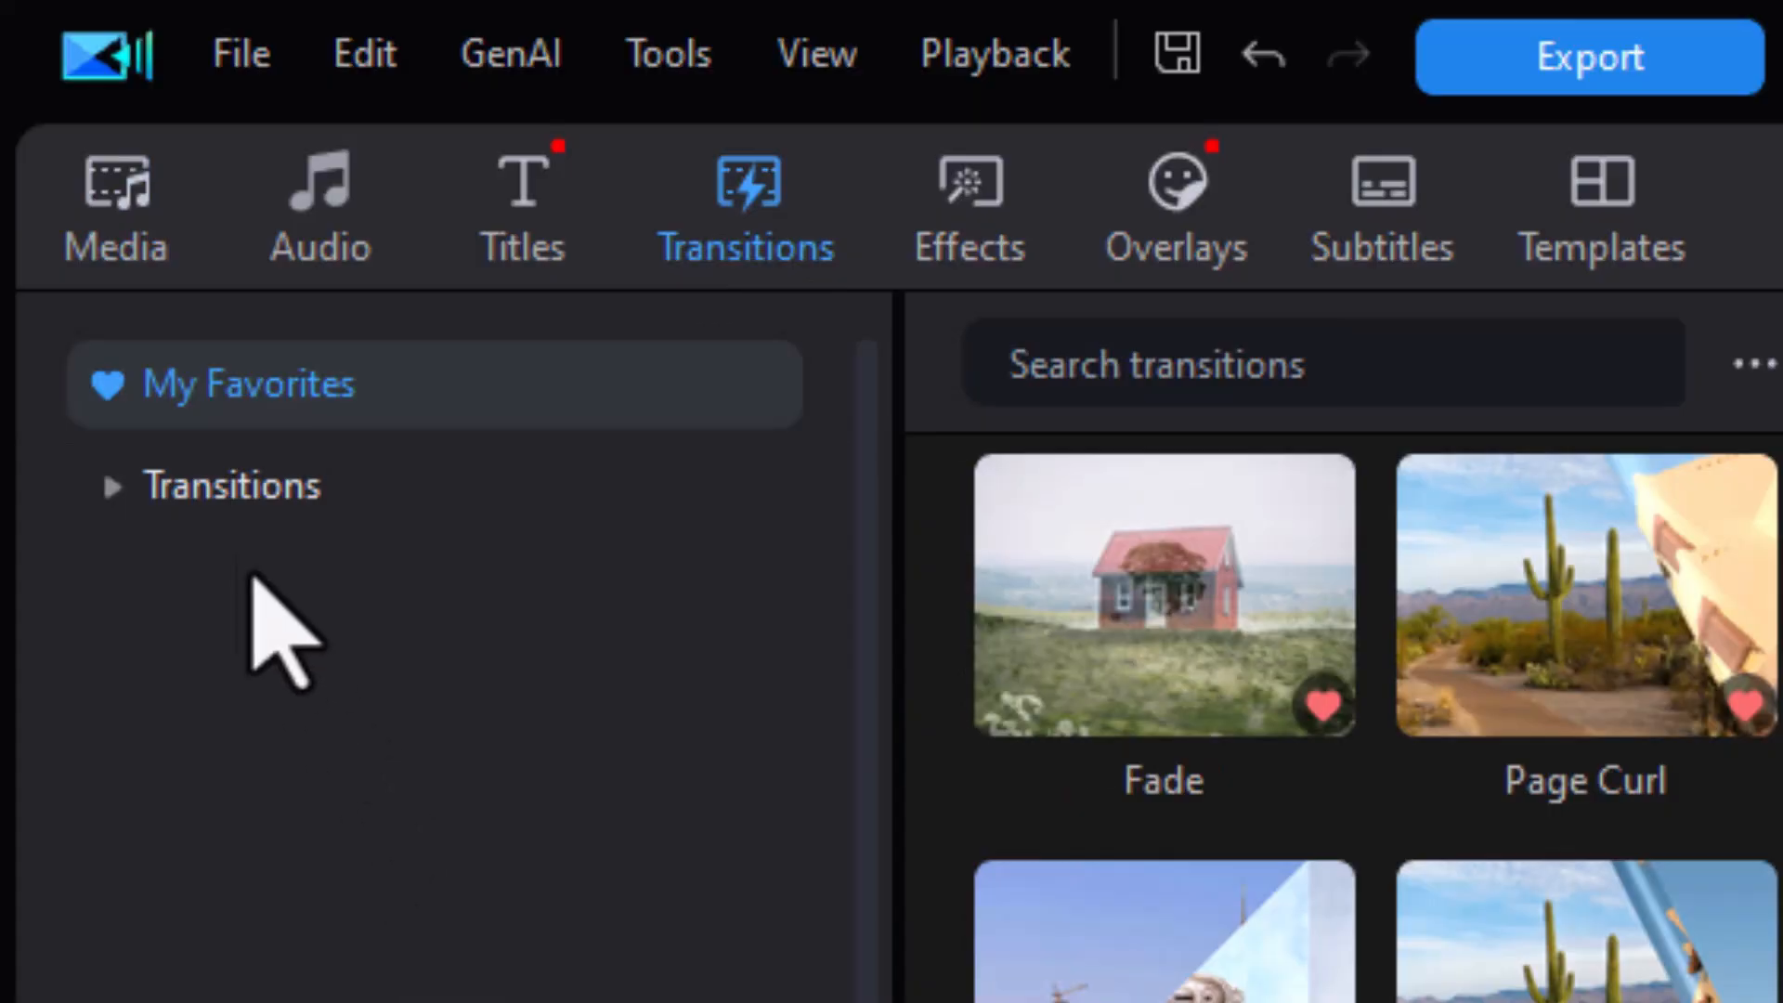
click(109, 483)
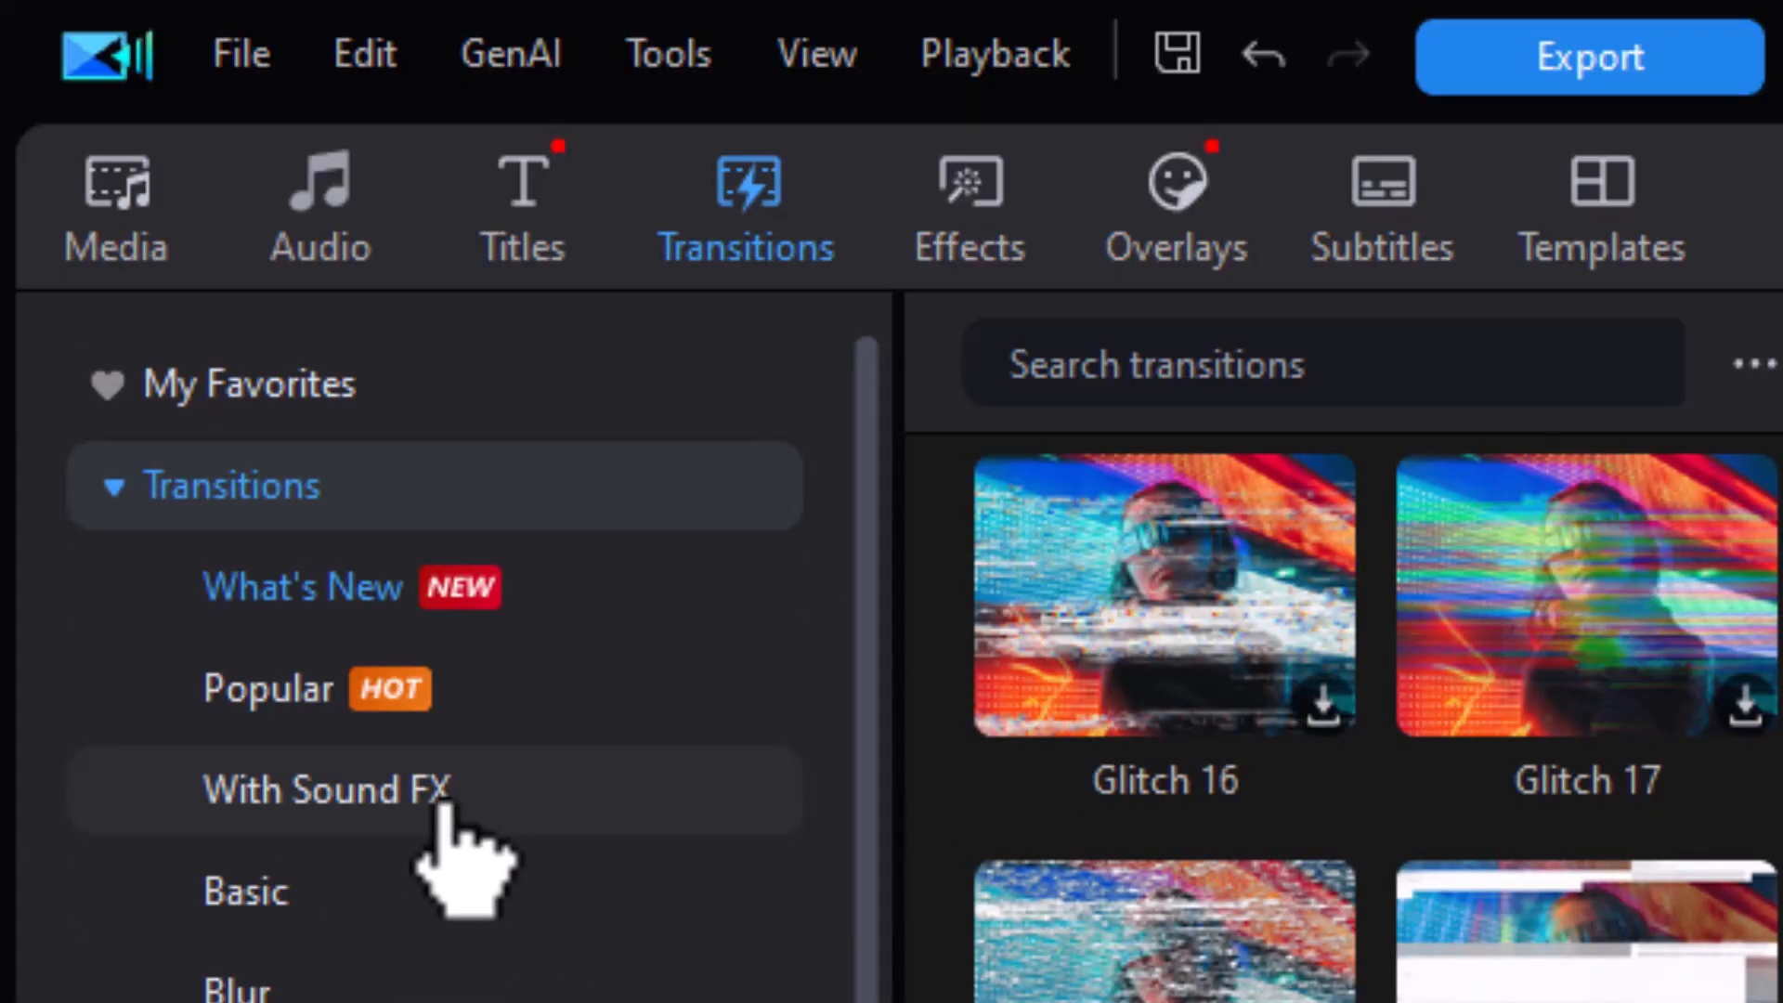
click(457, 797)
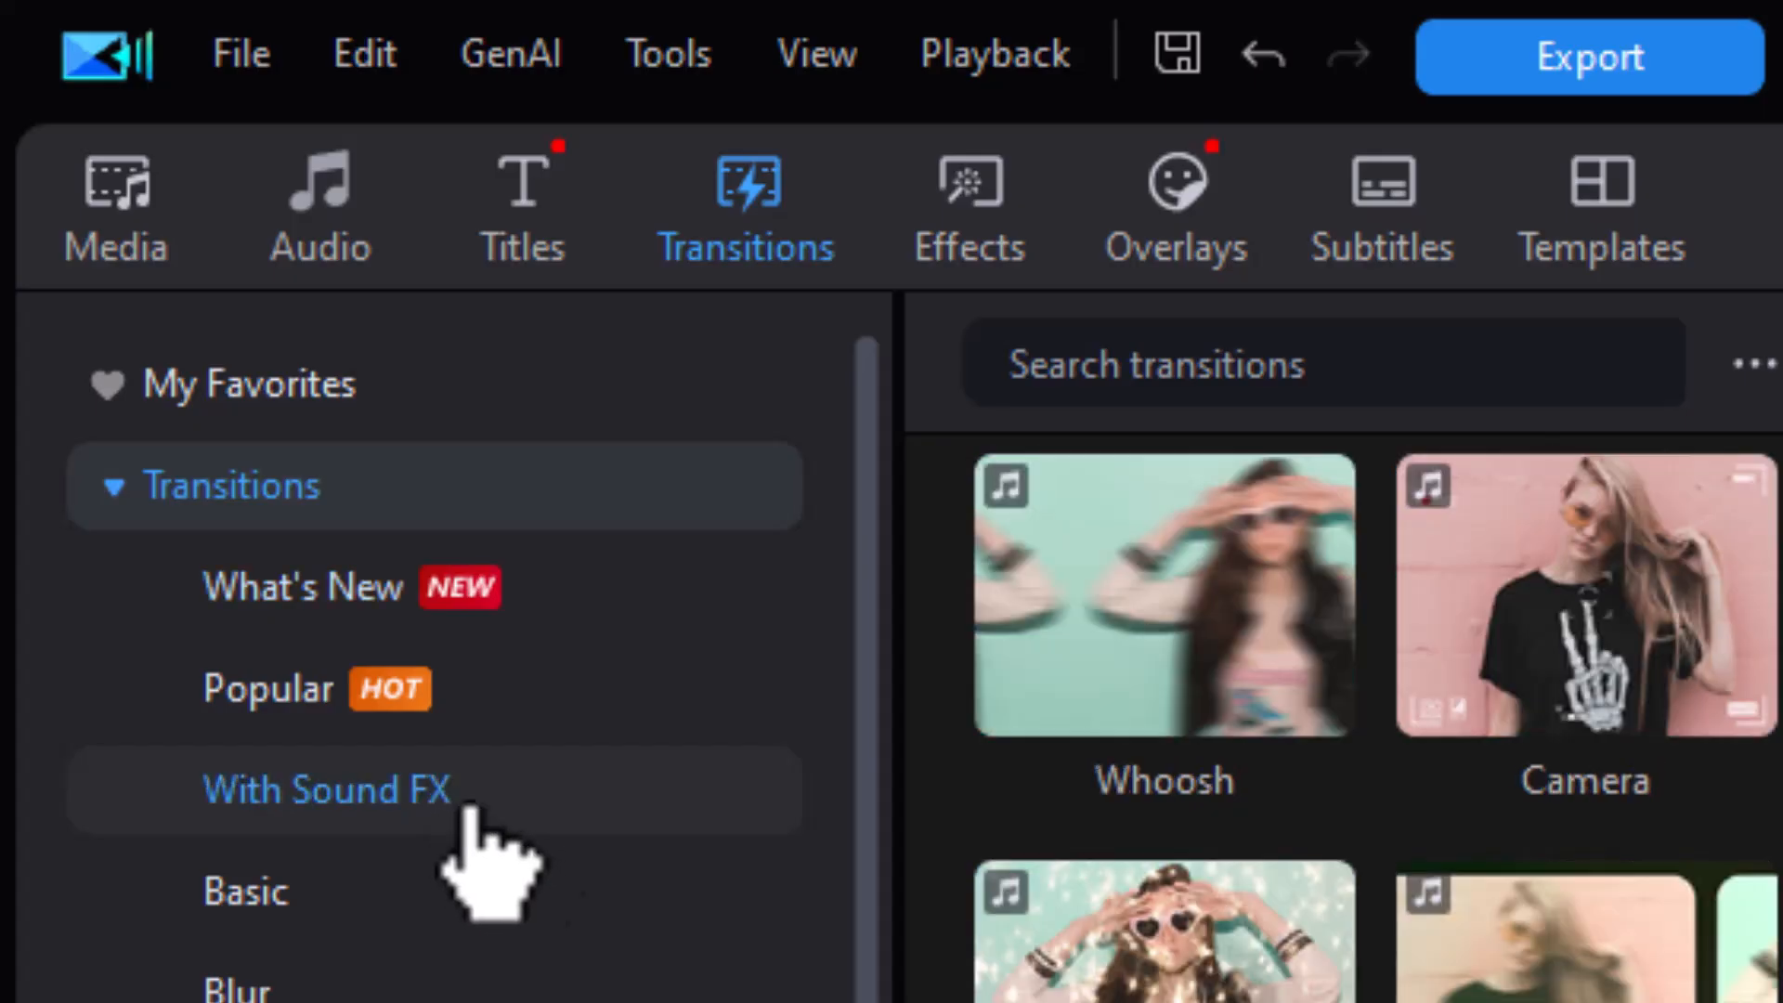
click(543, 899)
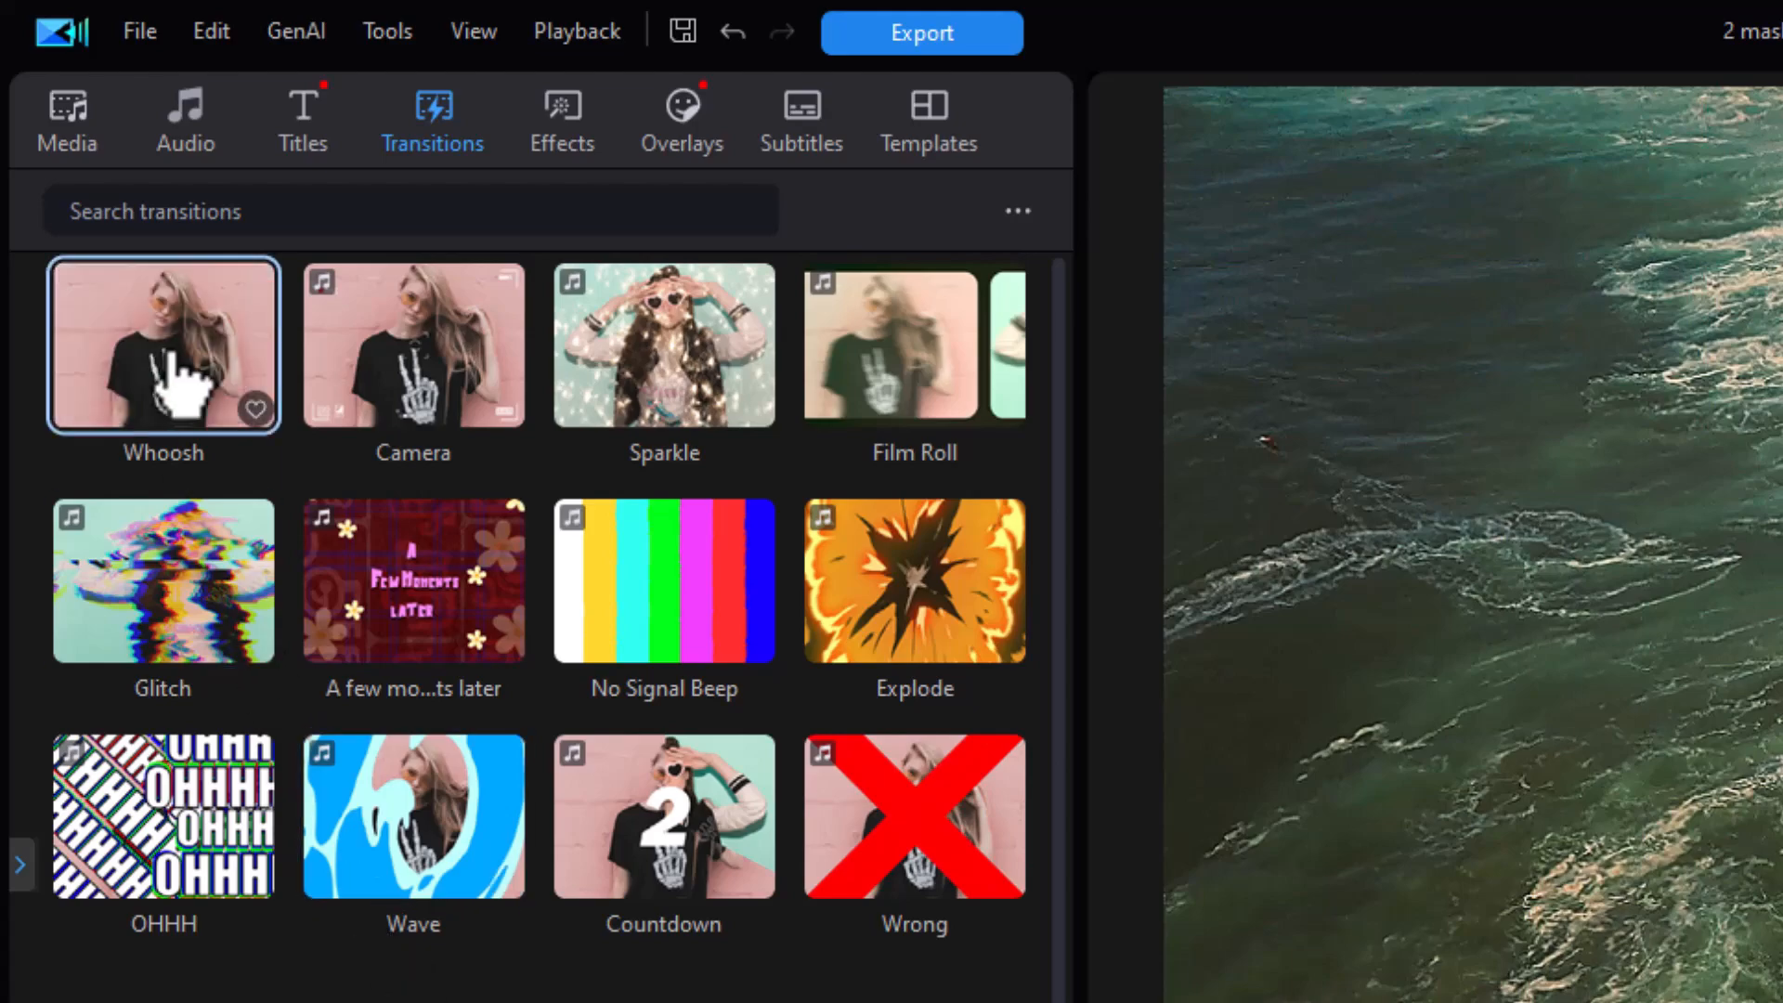
drag(182, 347, 733, 955)
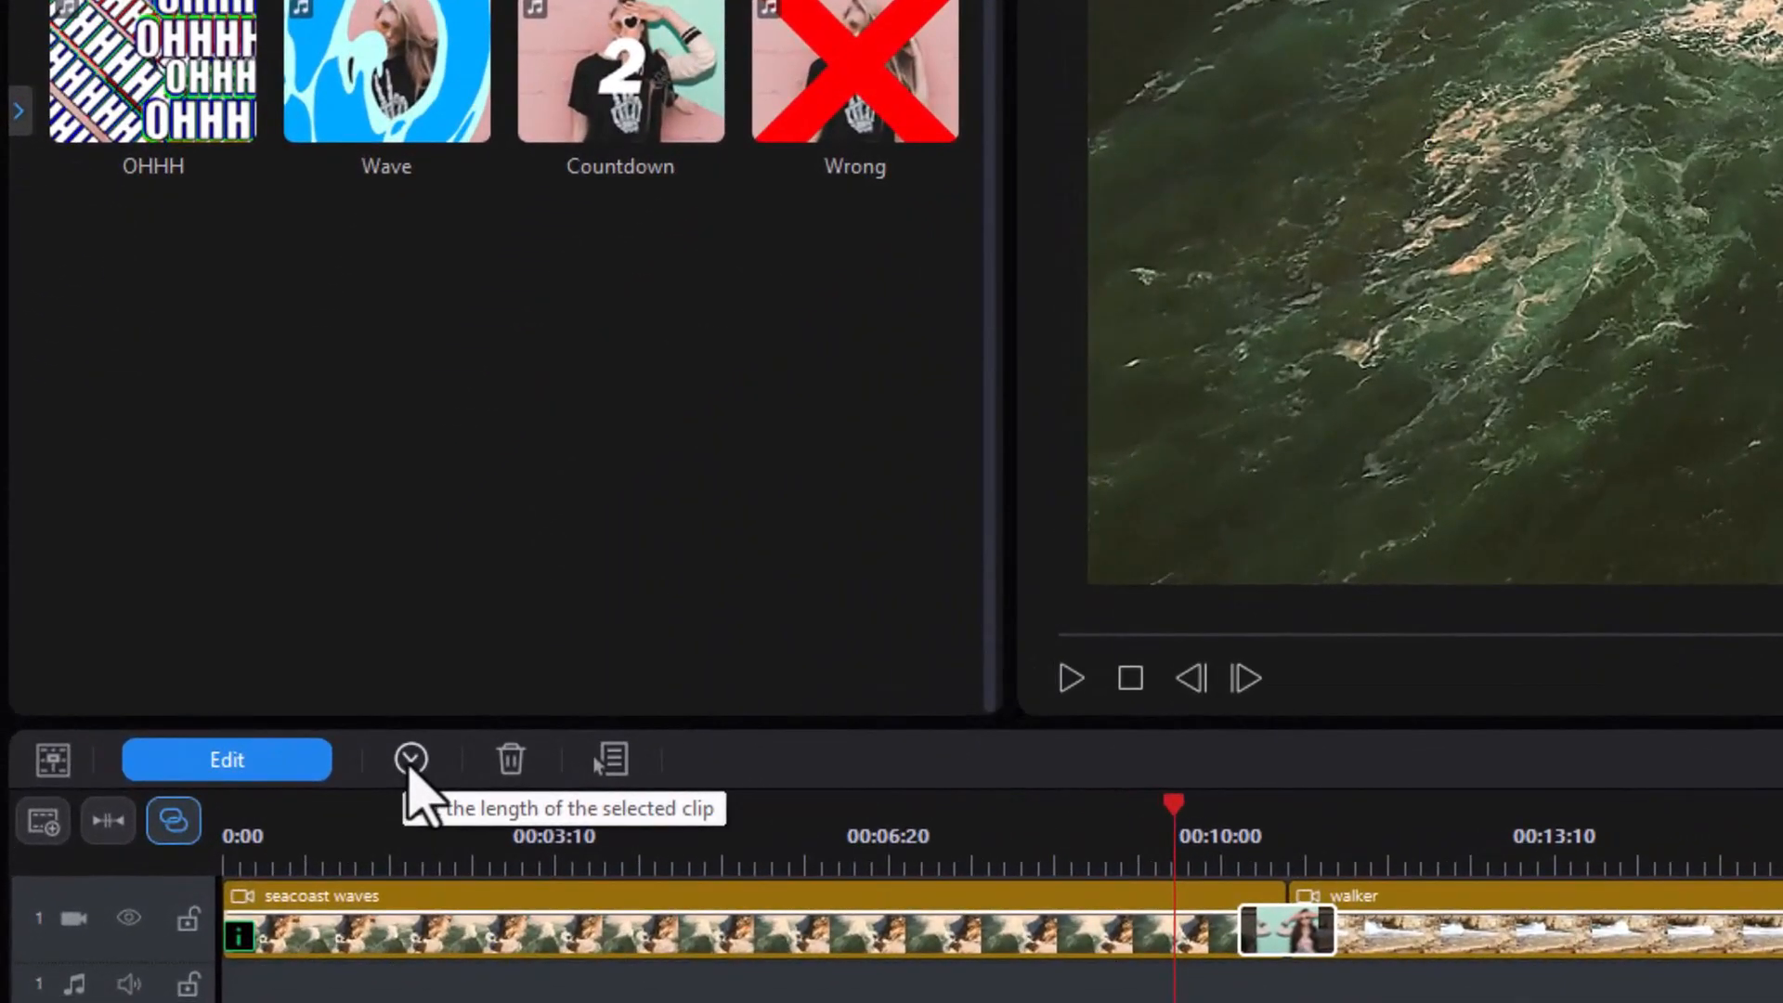
Set the Whoosh transition's duration to 4 seconds
click(410, 763)
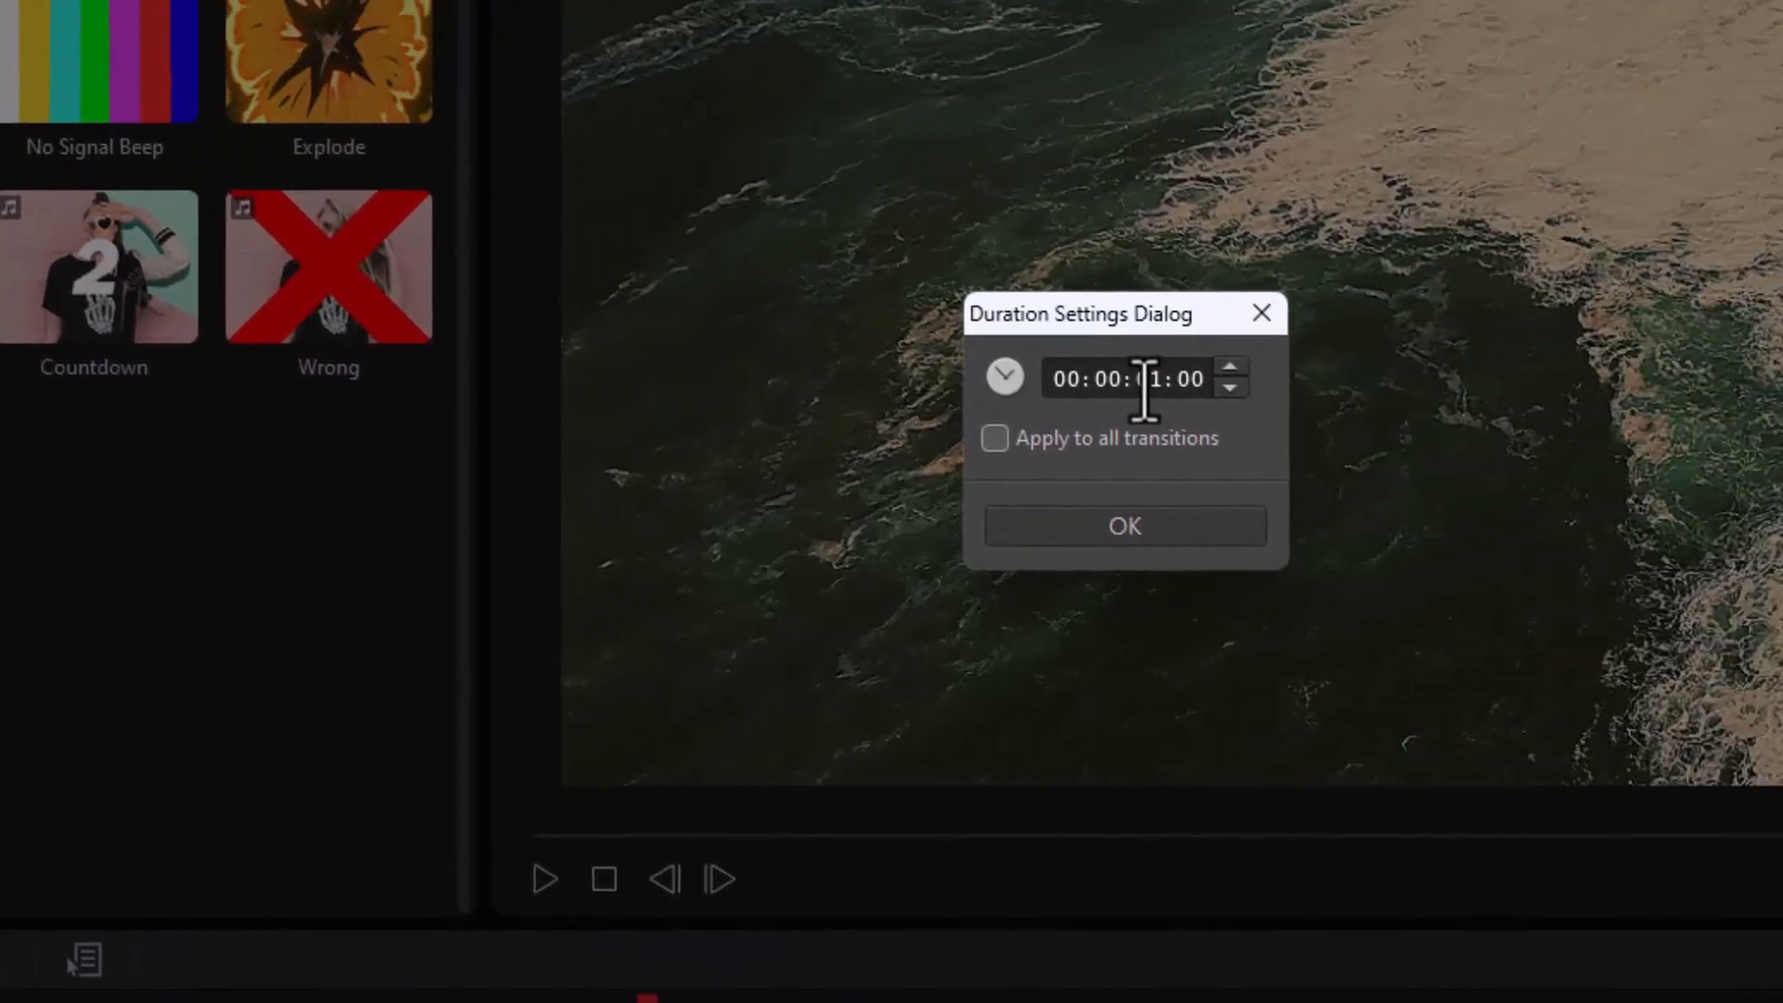
click(1145, 390)
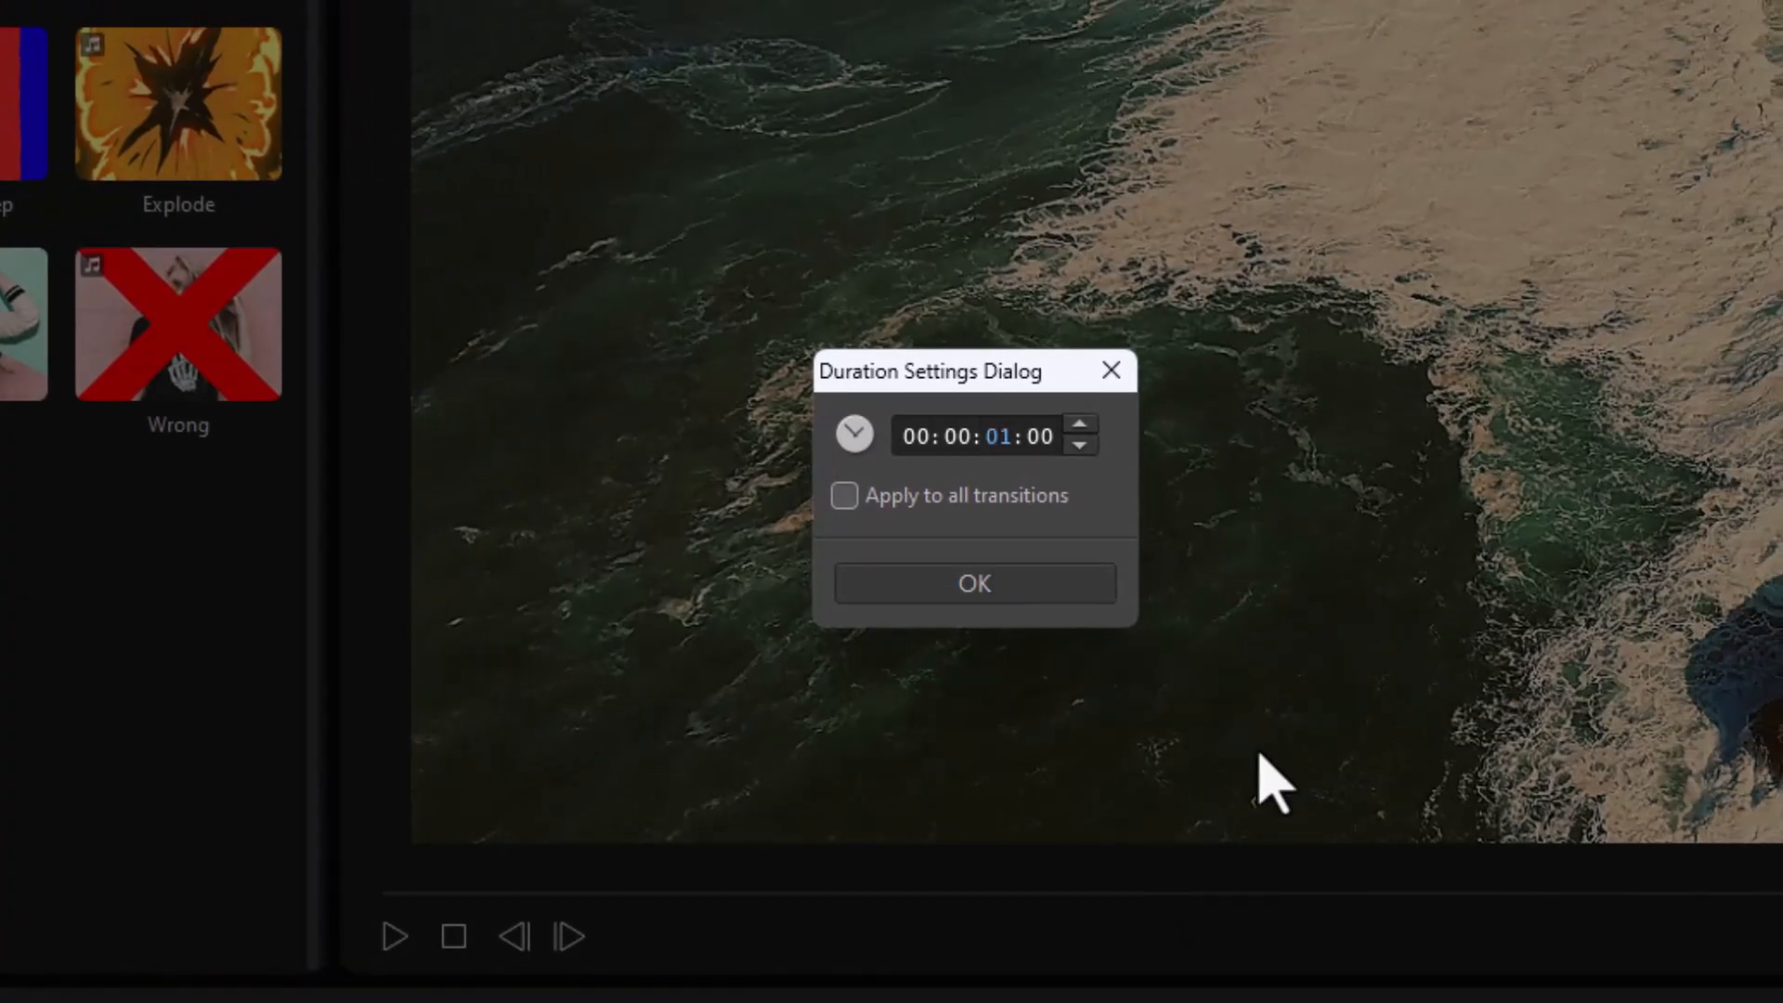
text(4)
key(Return)
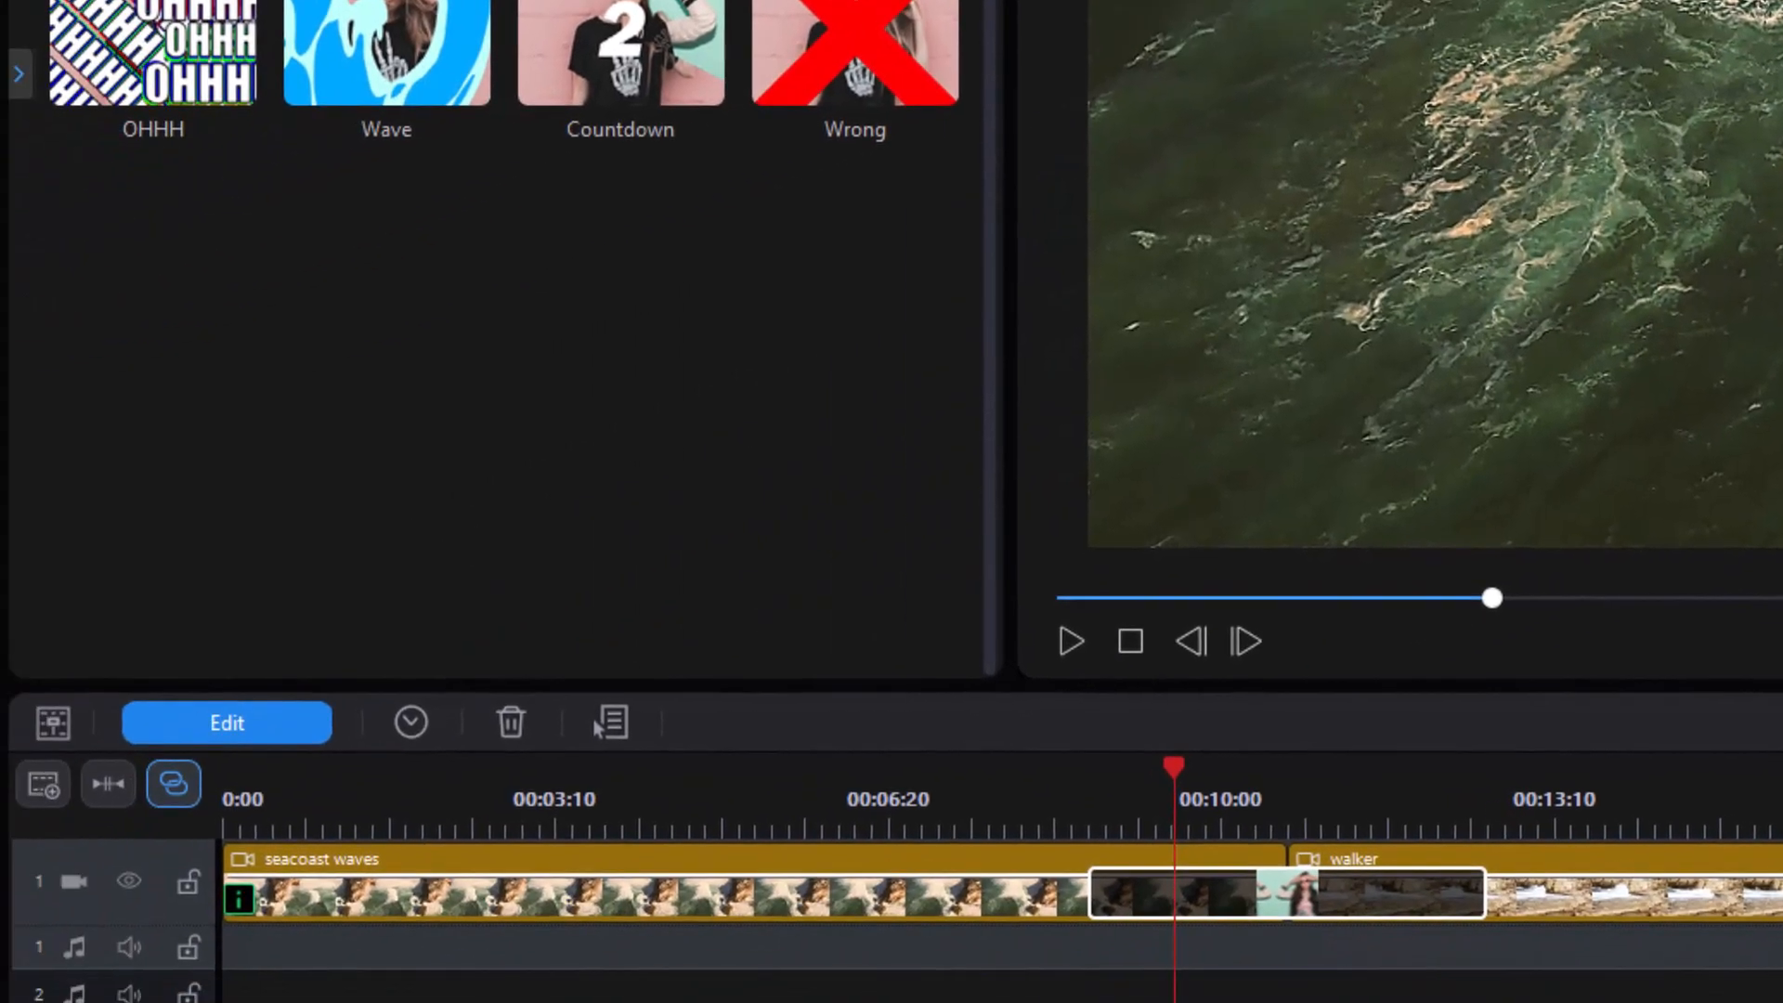
Play back the timeline from just before the Whoosh transition and pause once the walker clip is playing
click(1049, 808)
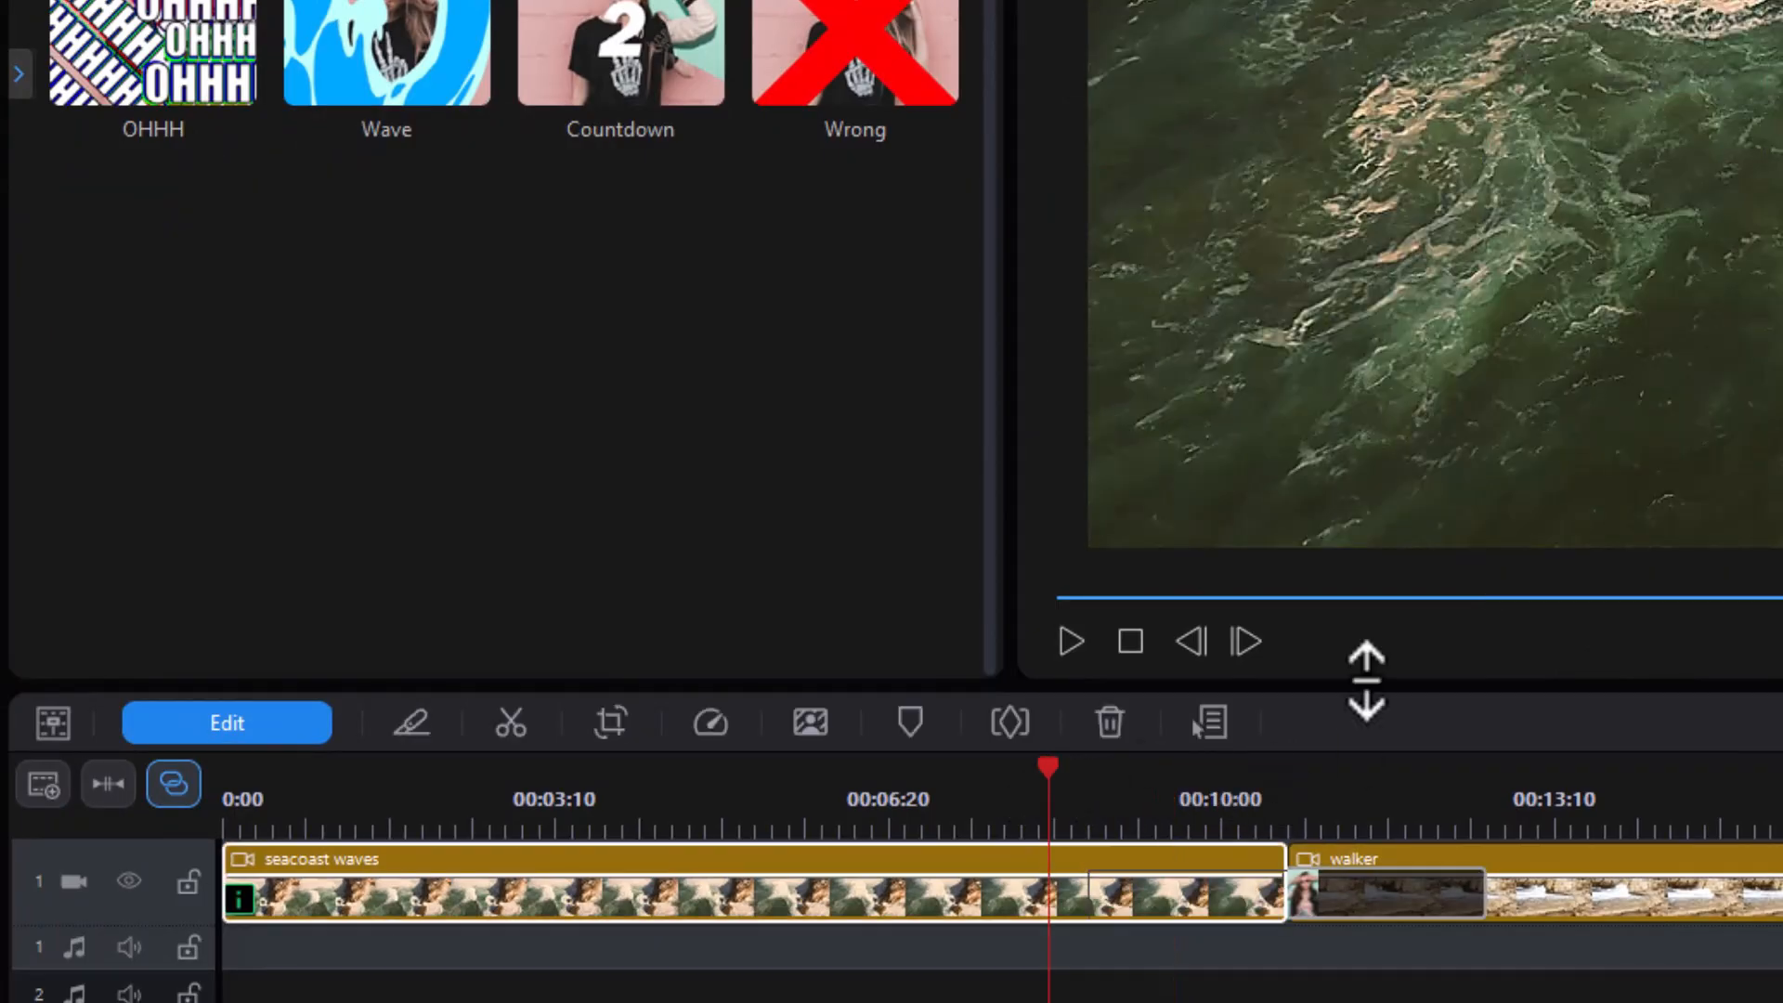
click(1073, 643)
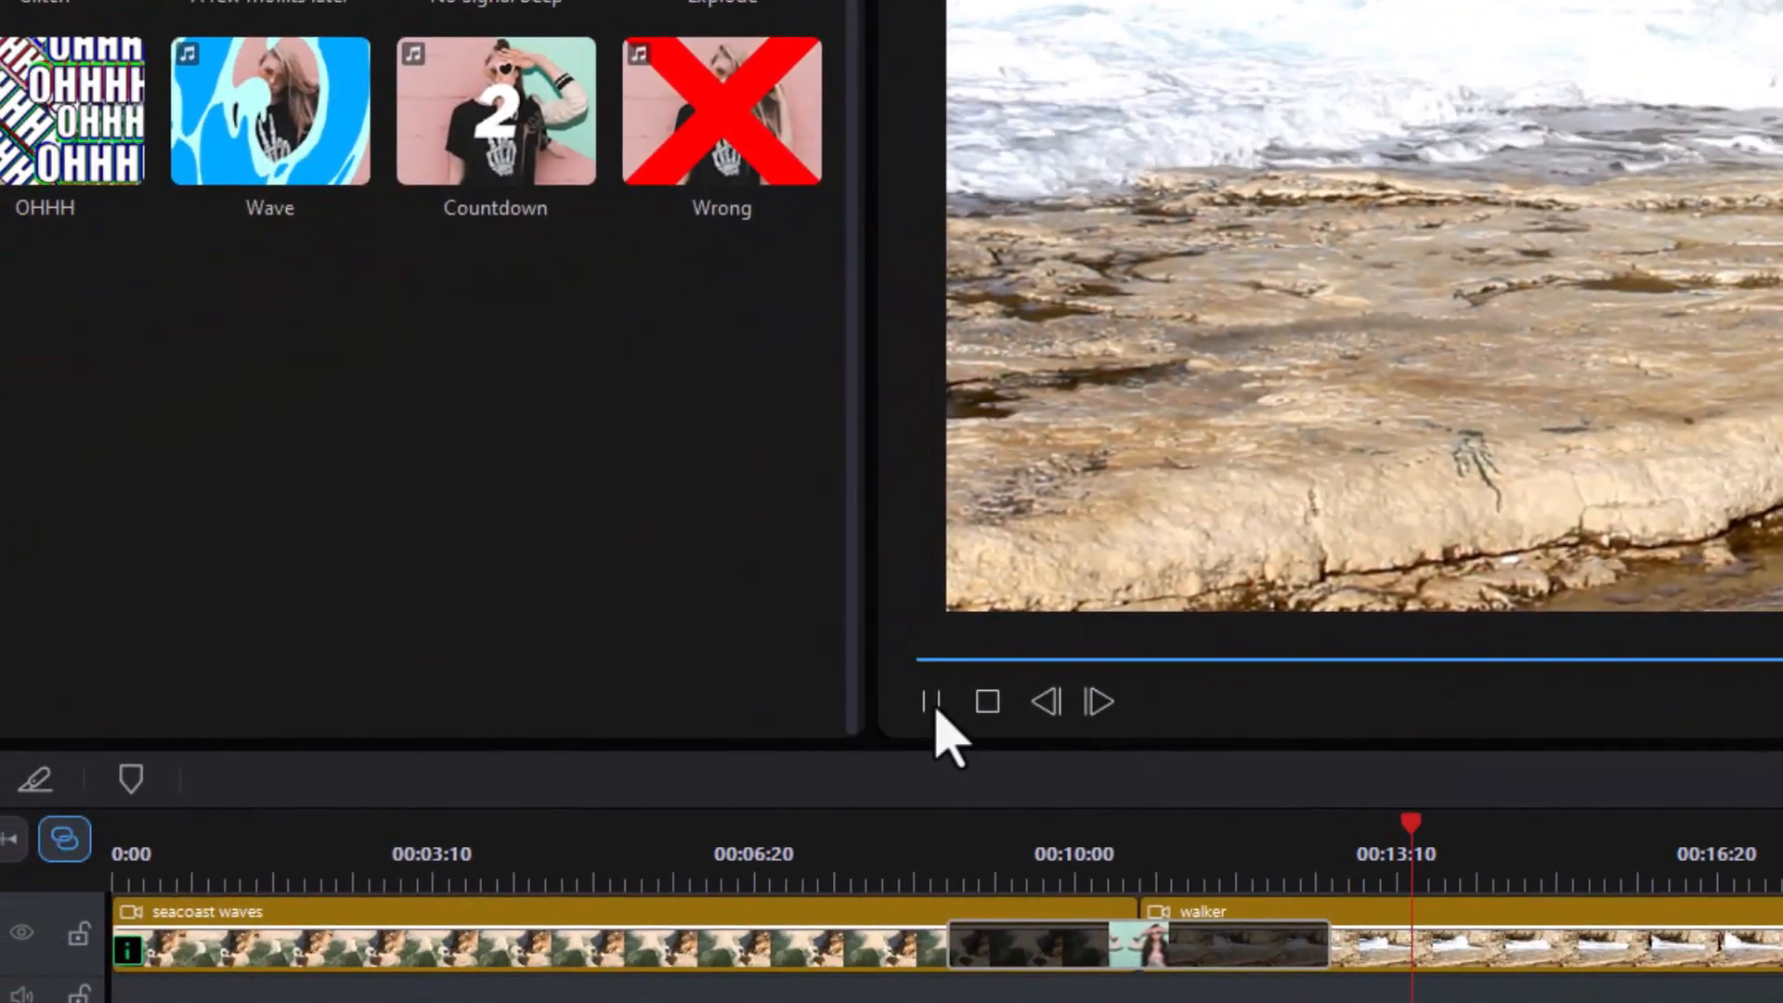
click(930, 703)
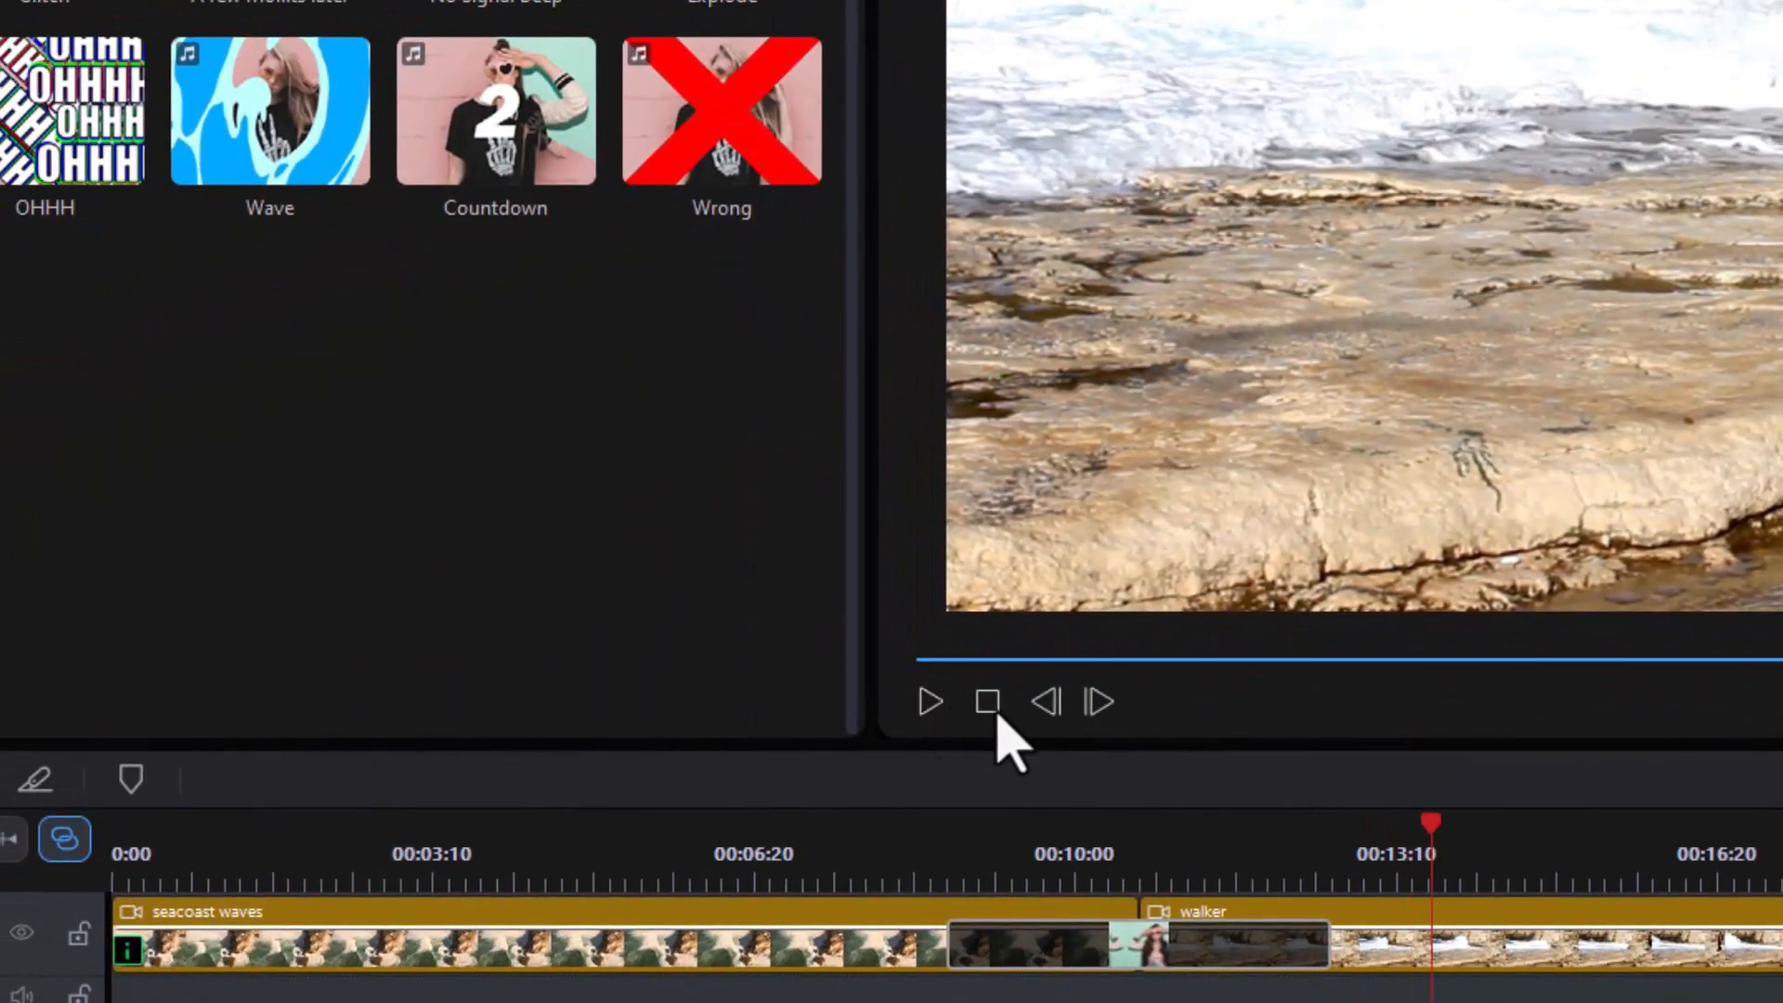
Open the Whoosh transition's settings and widen the settings area to show the sound effect volume value
click(1090, 955)
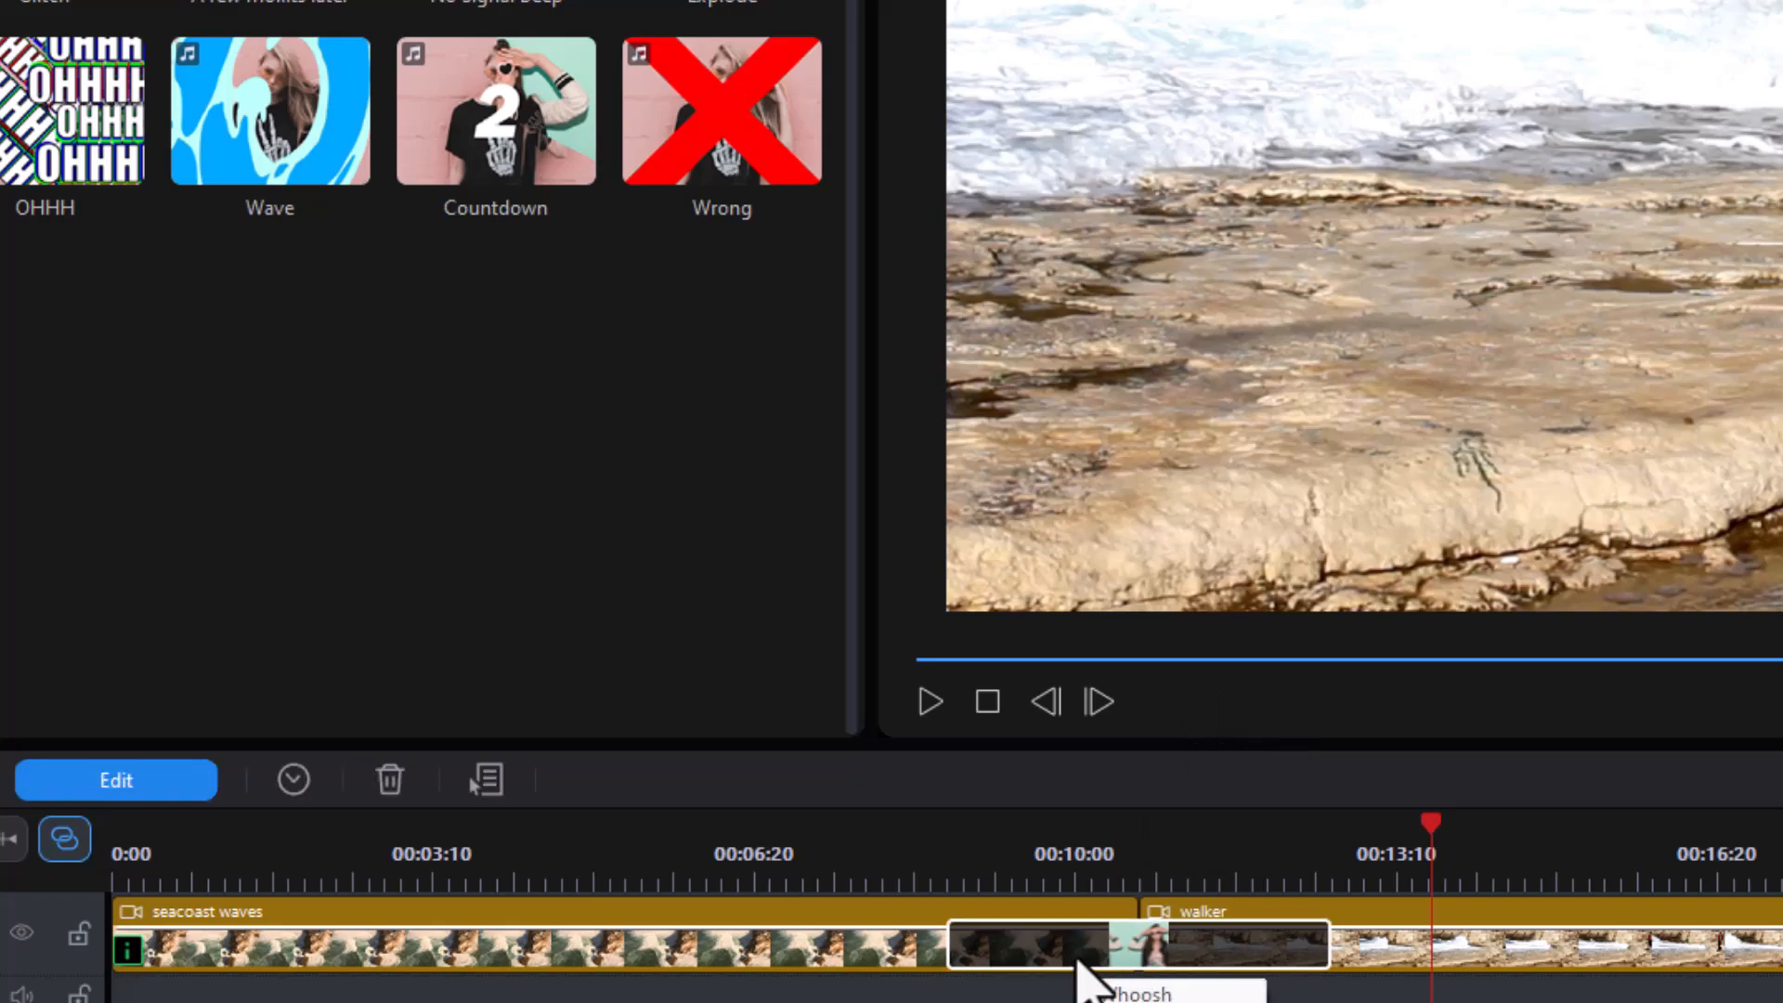
click(116, 791)
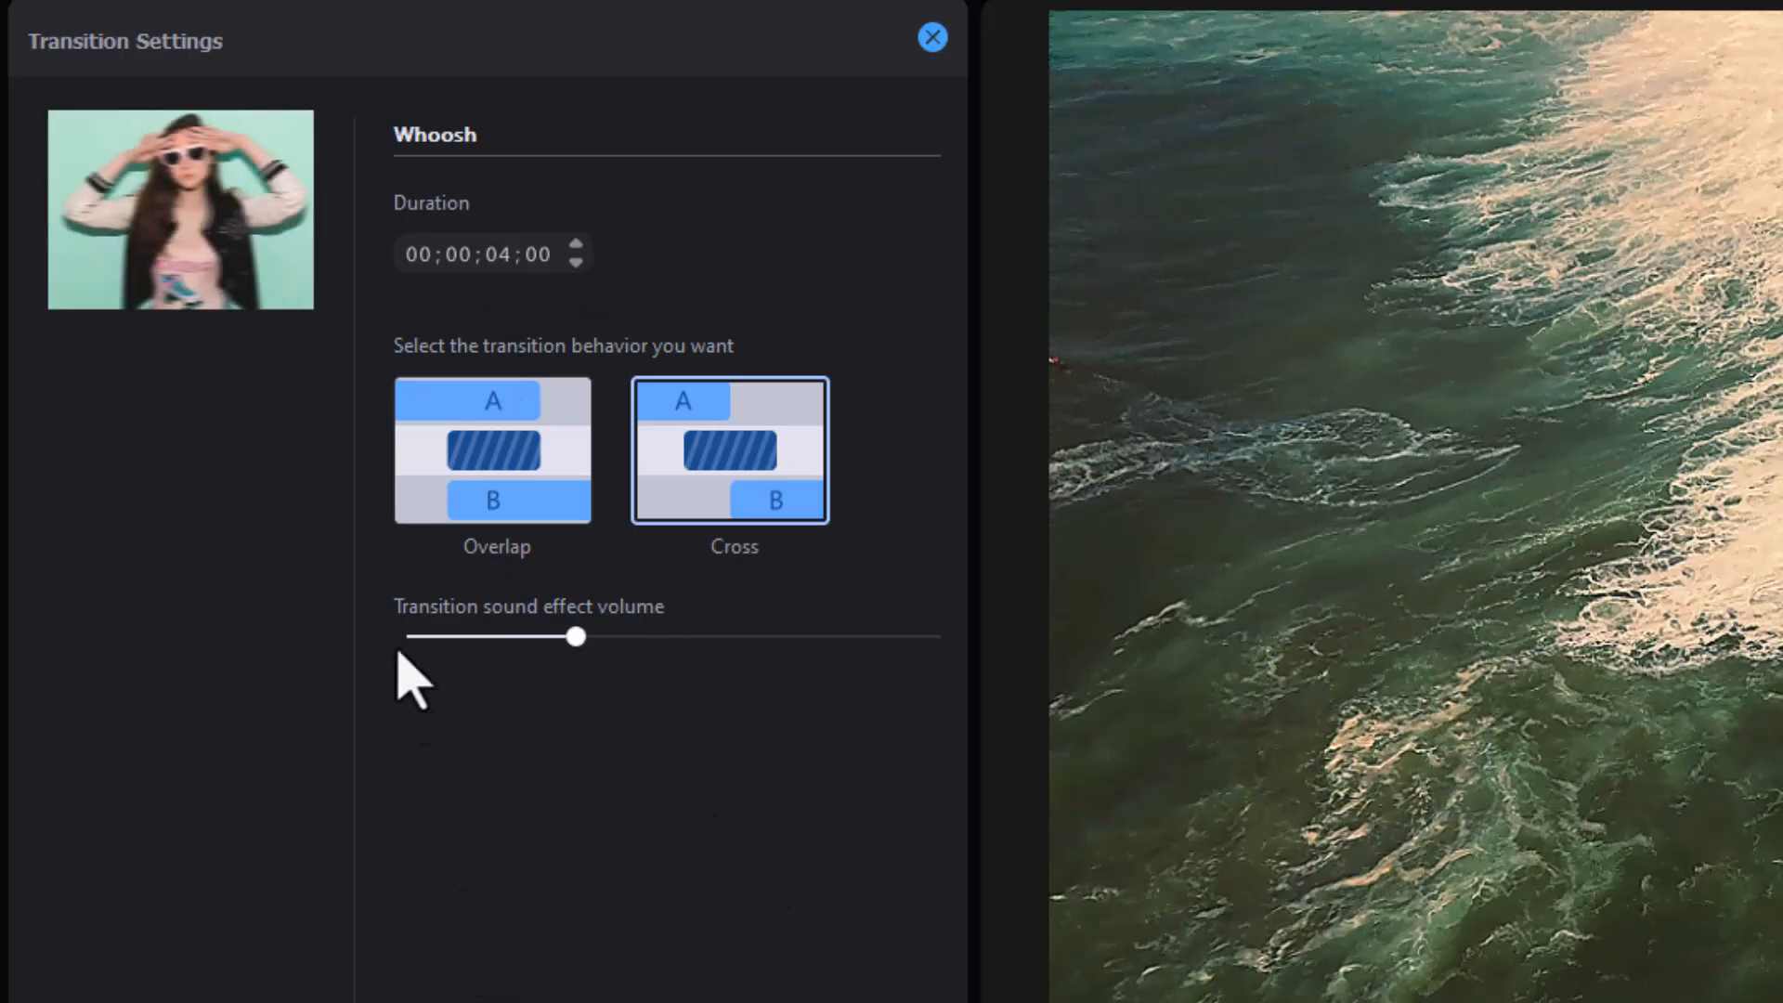
click(517, 499)
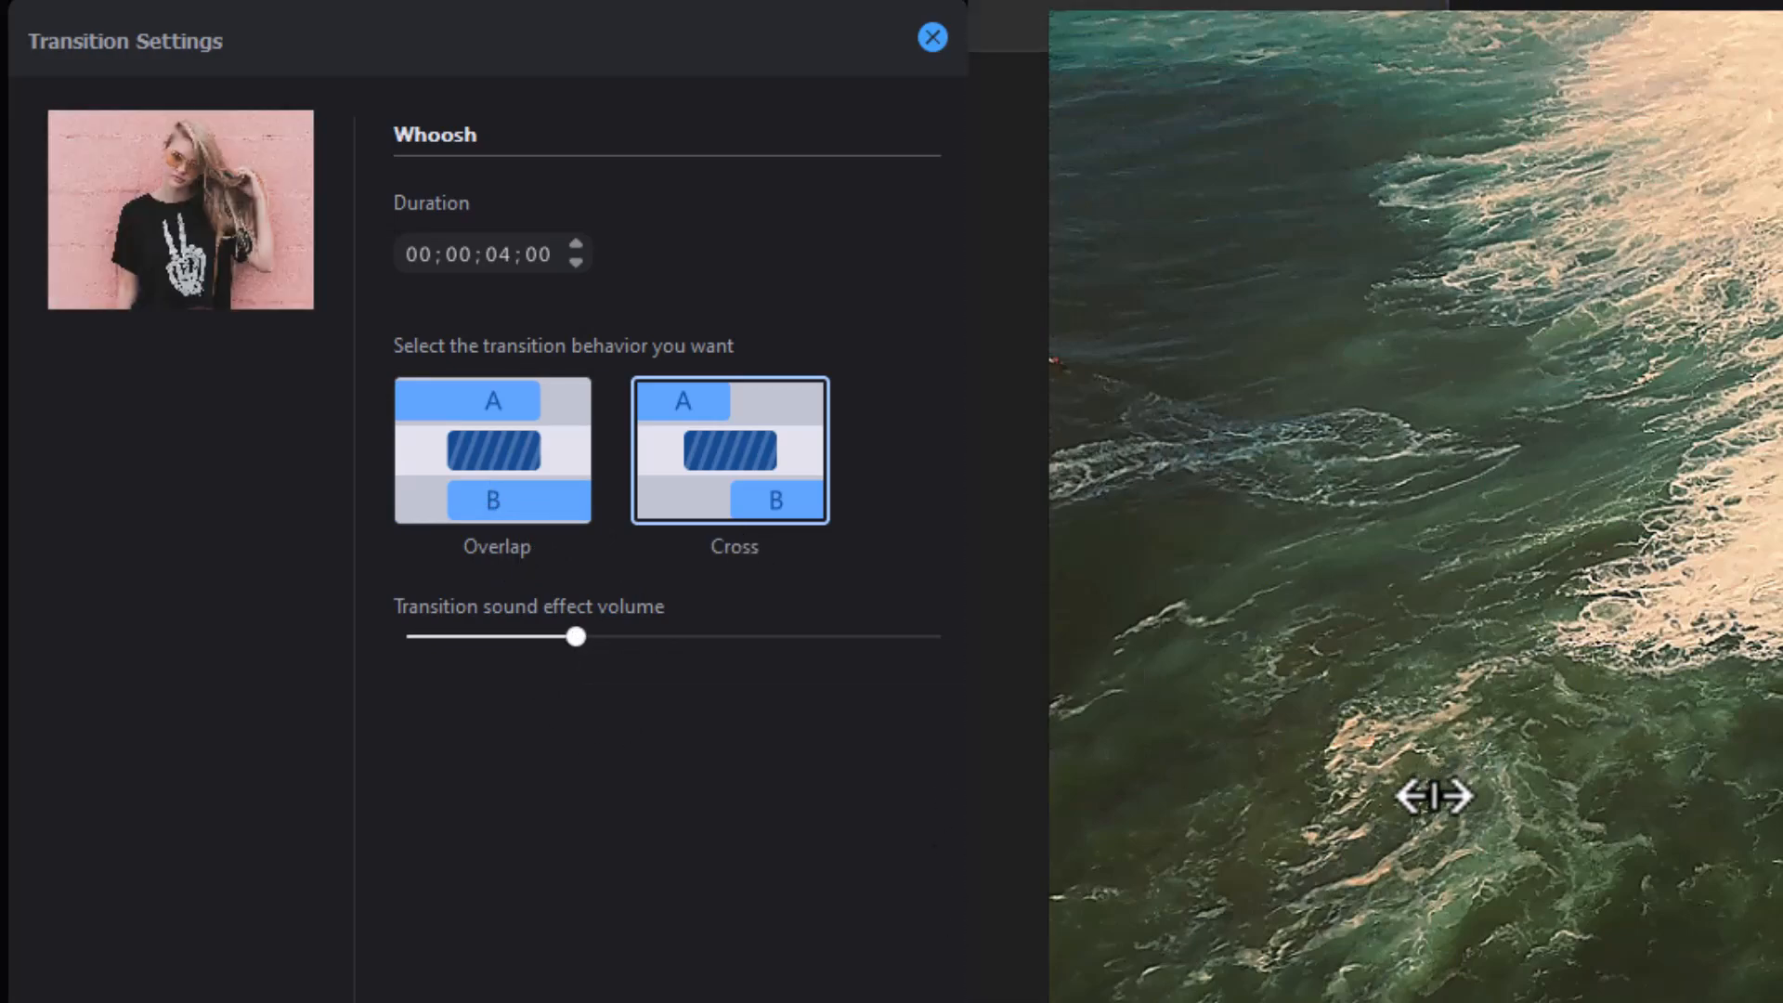
drag(974, 786, 1459, 786)
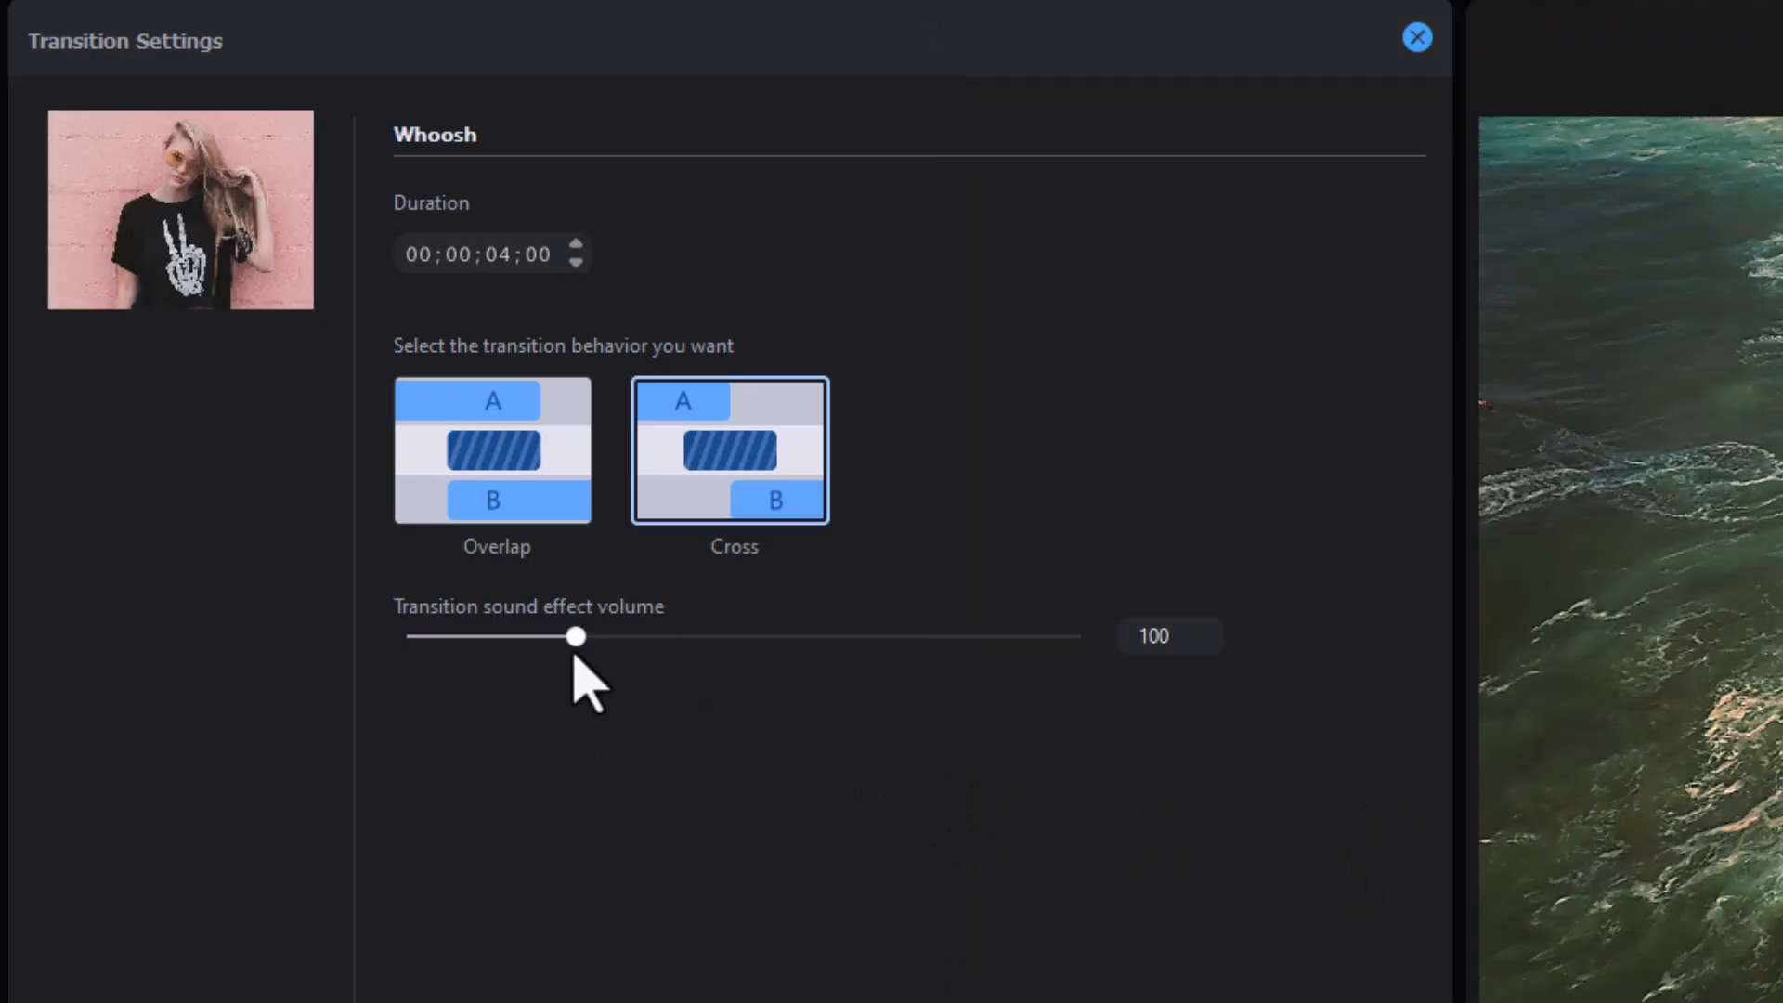
Set the Whoosh transition's sound effect volume to 362, and return to a narrower transition library
drag(573, 650, 992, 654)
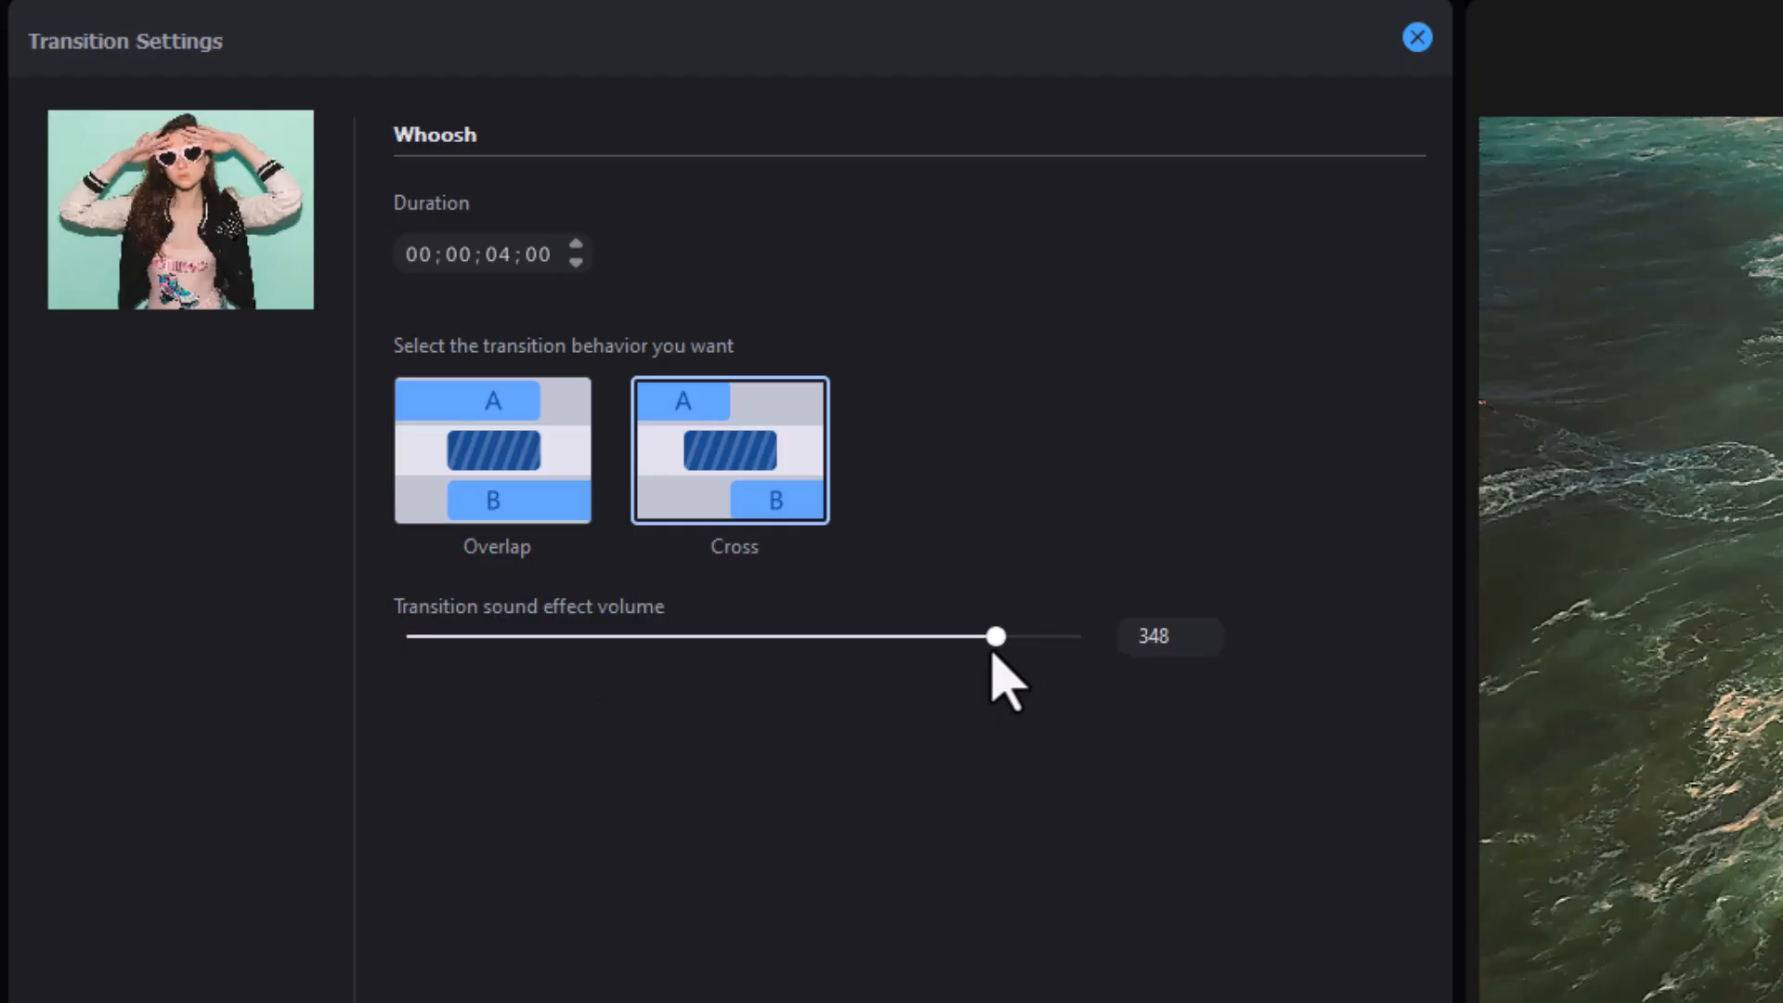
drag(992, 652, 478, 653)
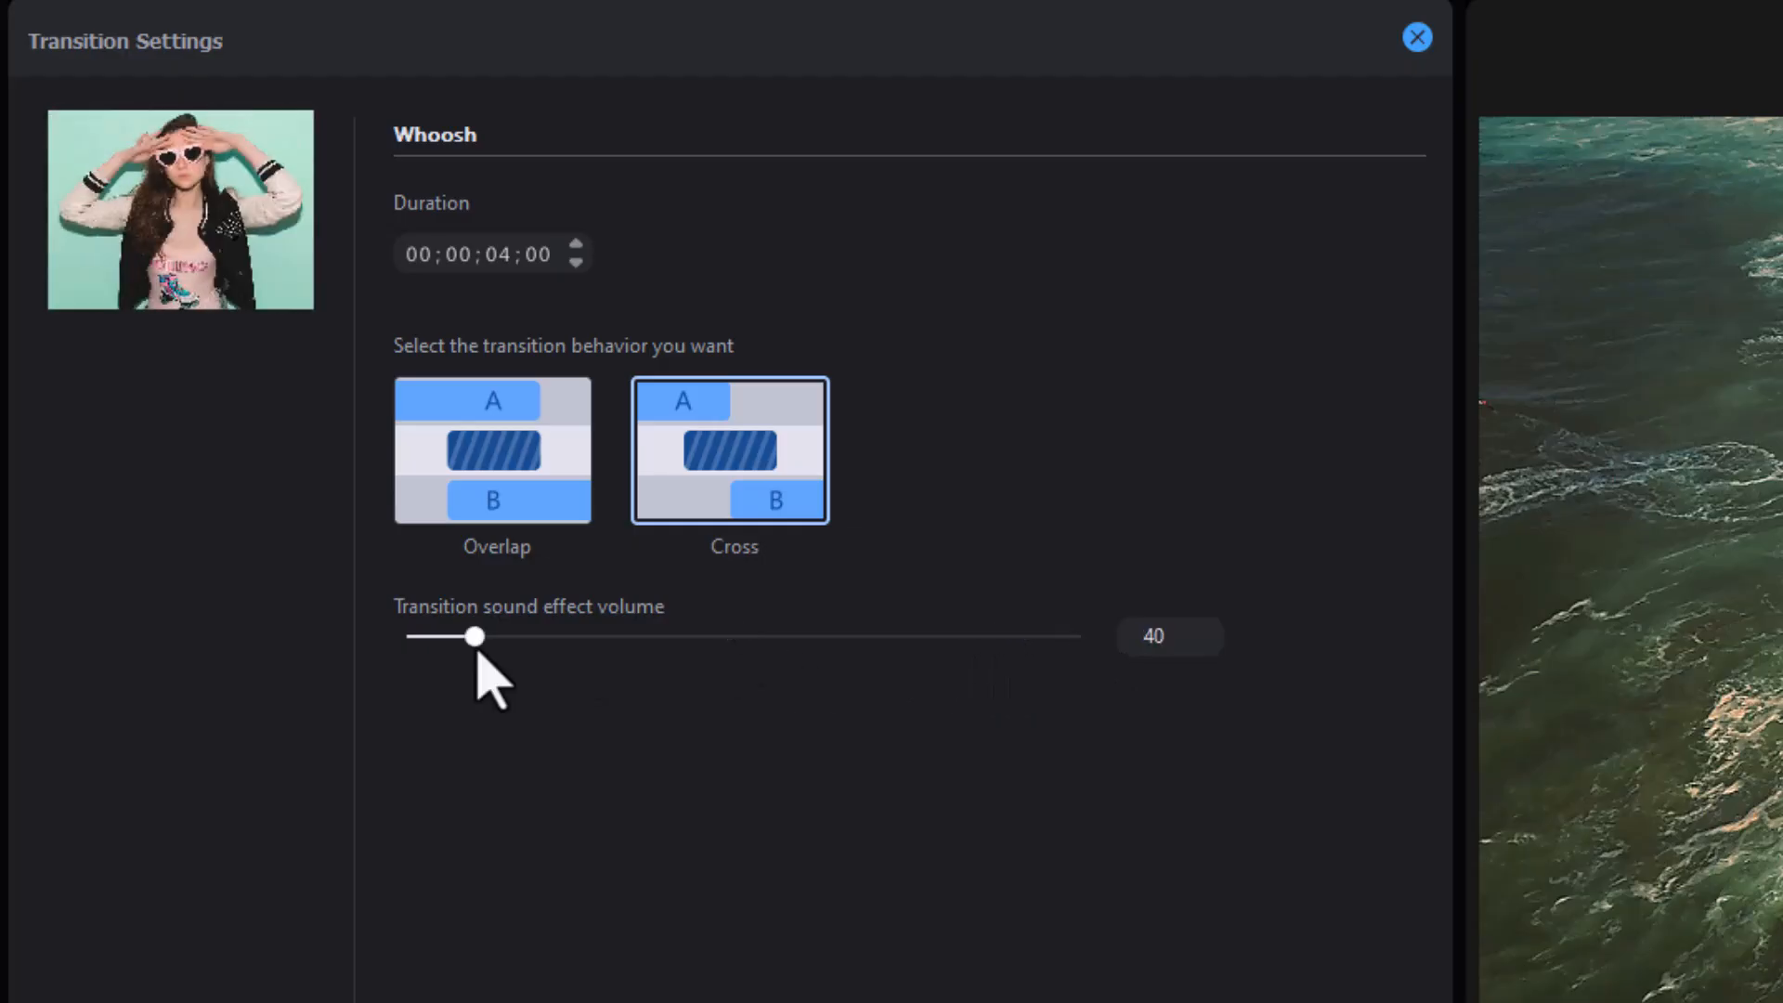
click(1019, 653)
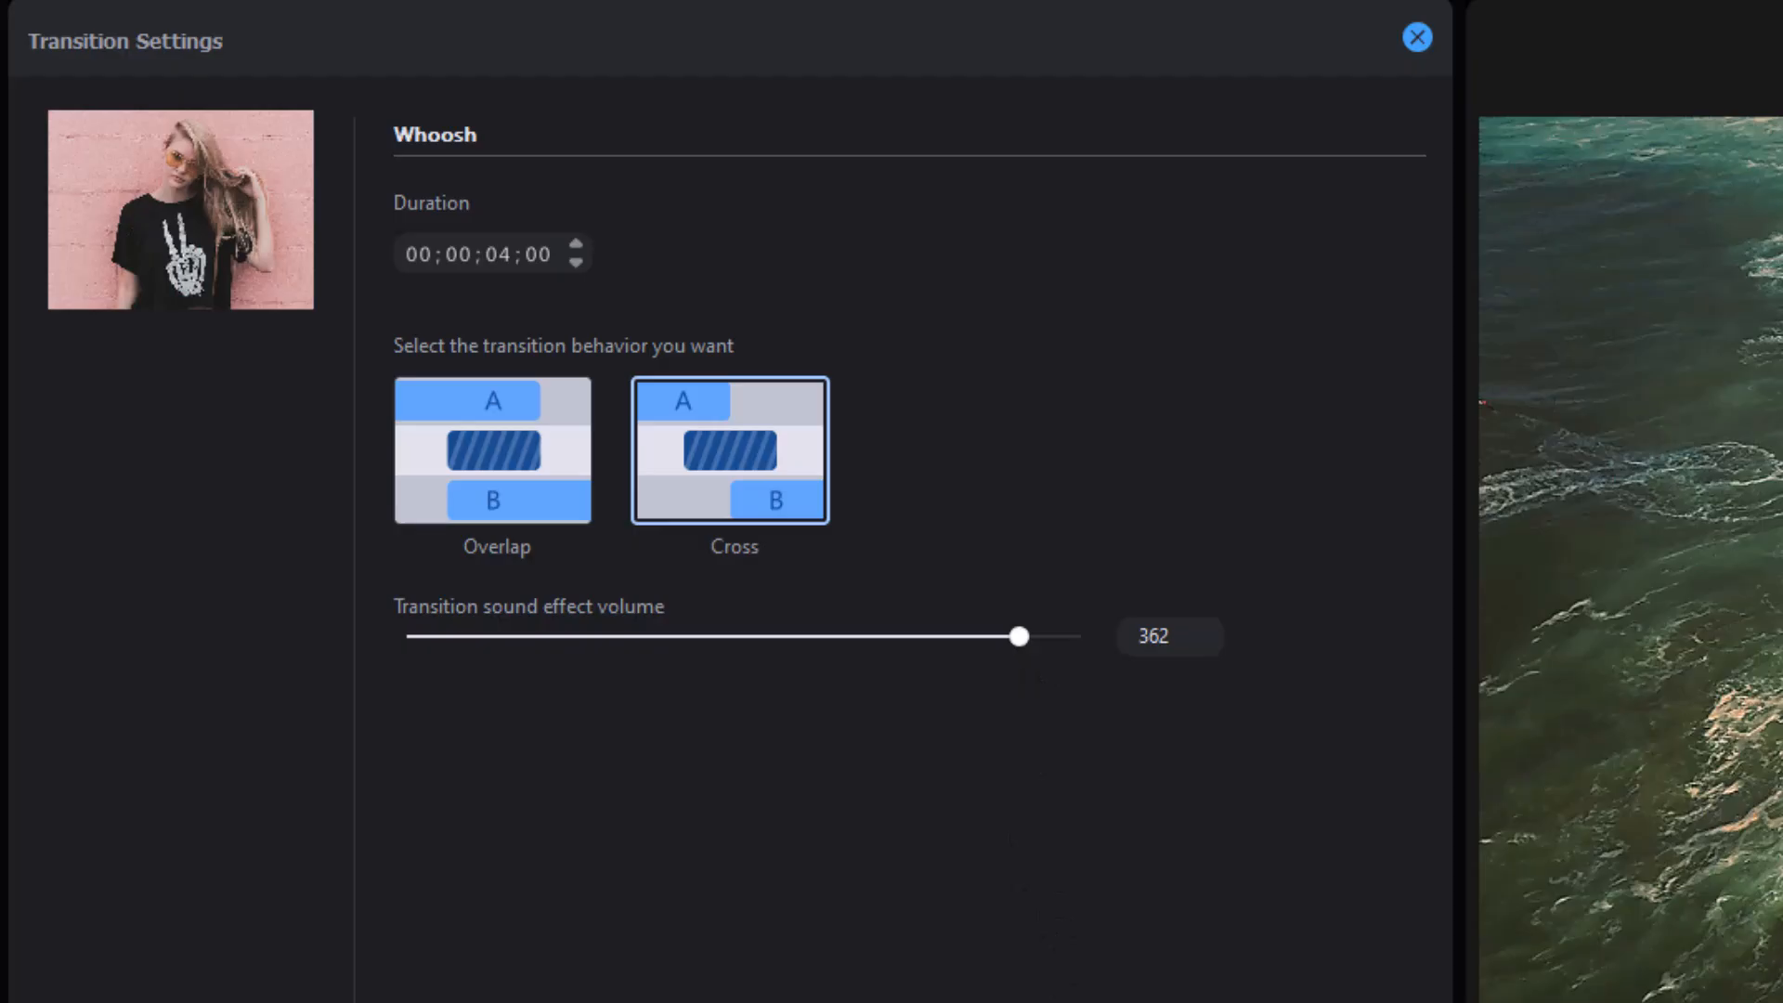
click(1418, 38)
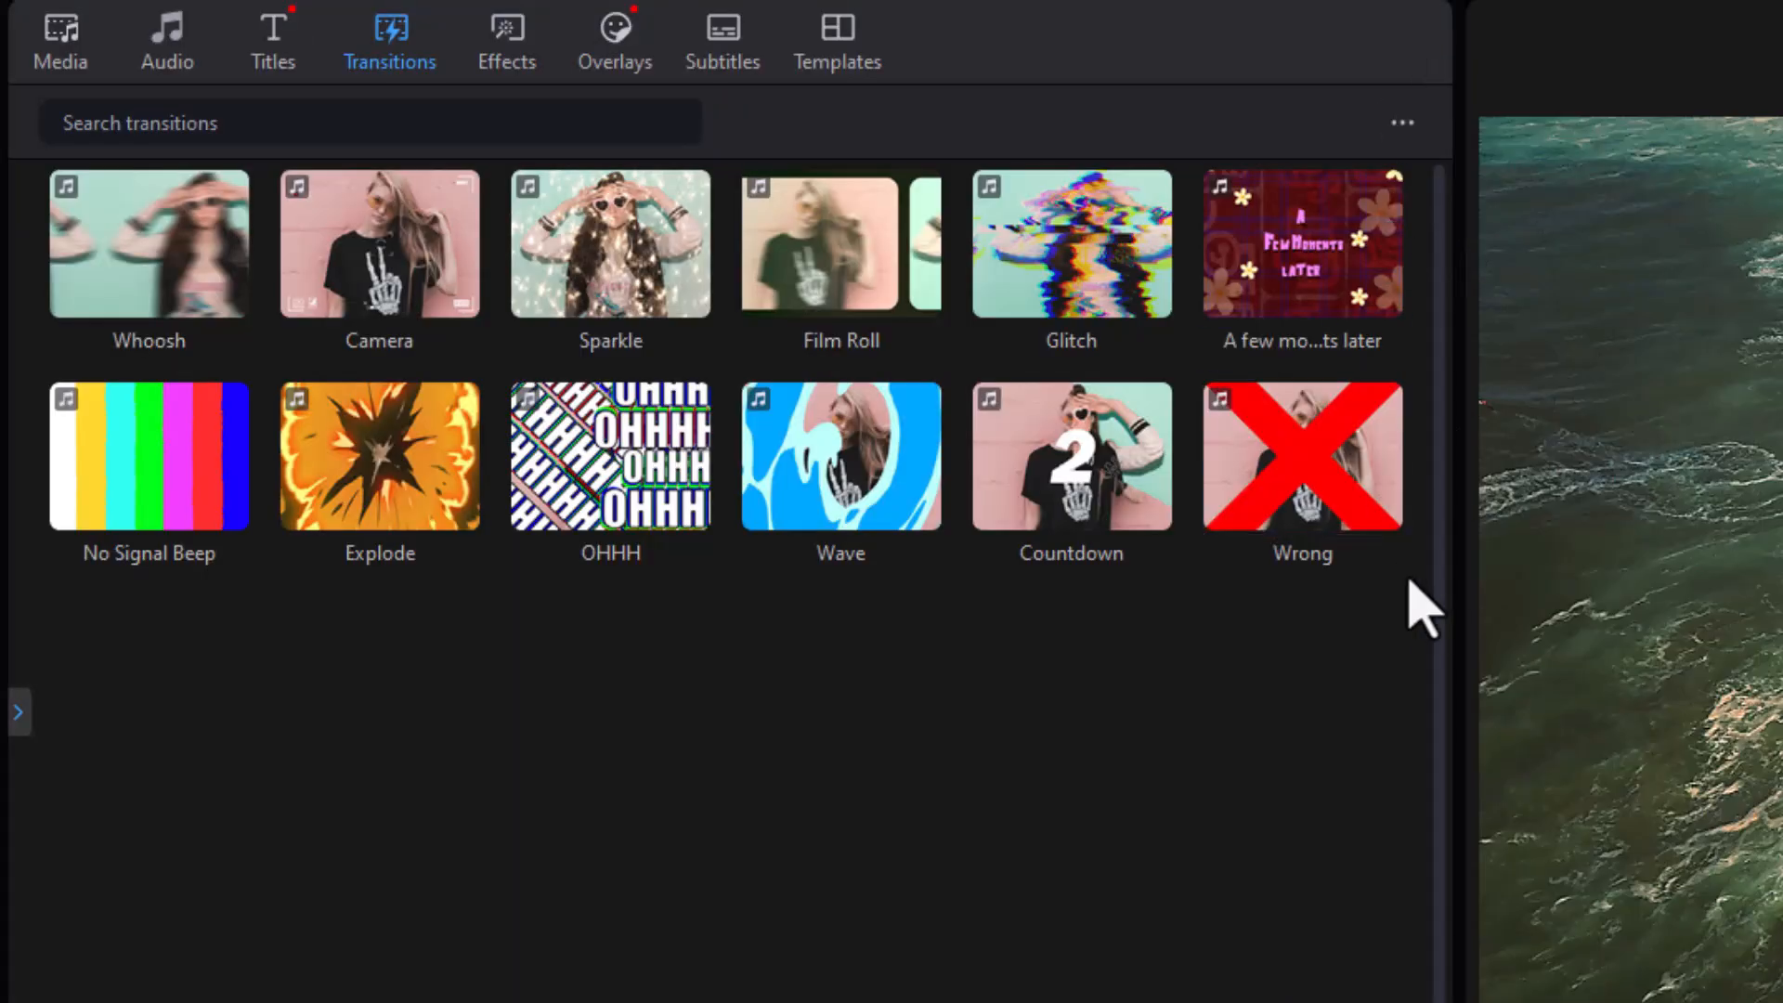
drag(1457, 617, 262, 637)
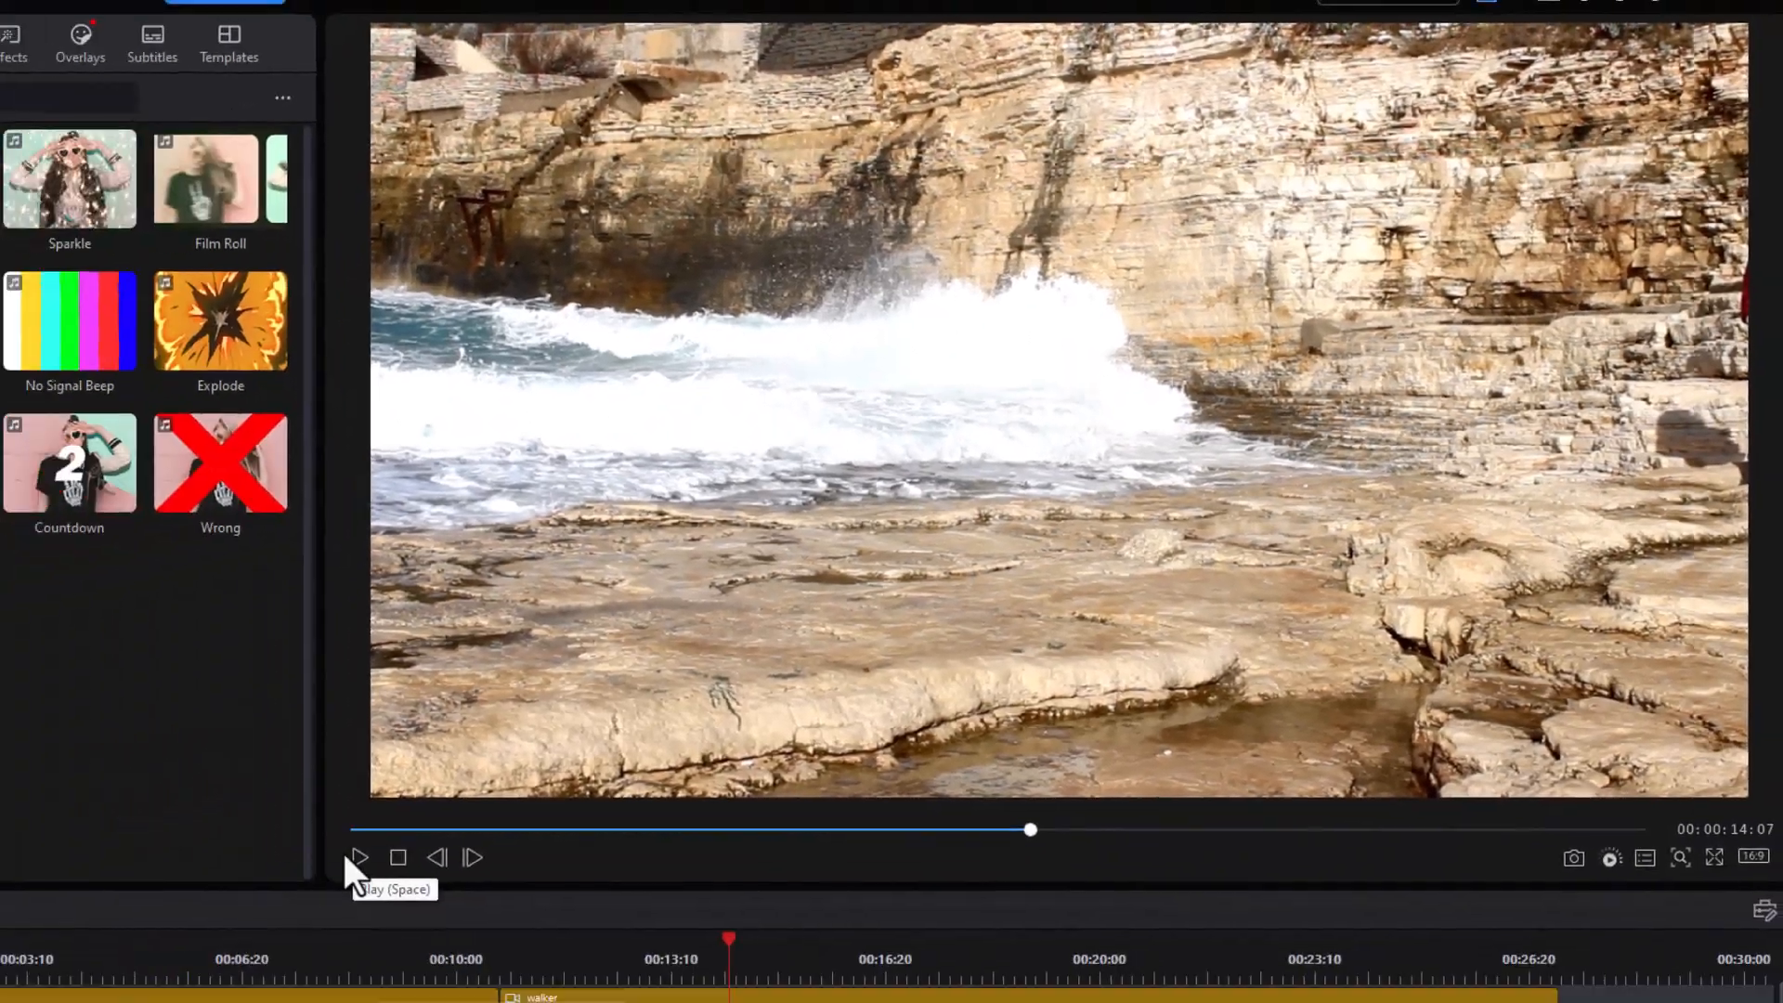
Replace the transition between the two clips with Camera and preview it from shortly before the cut
drag(237, 213, 650, 882)
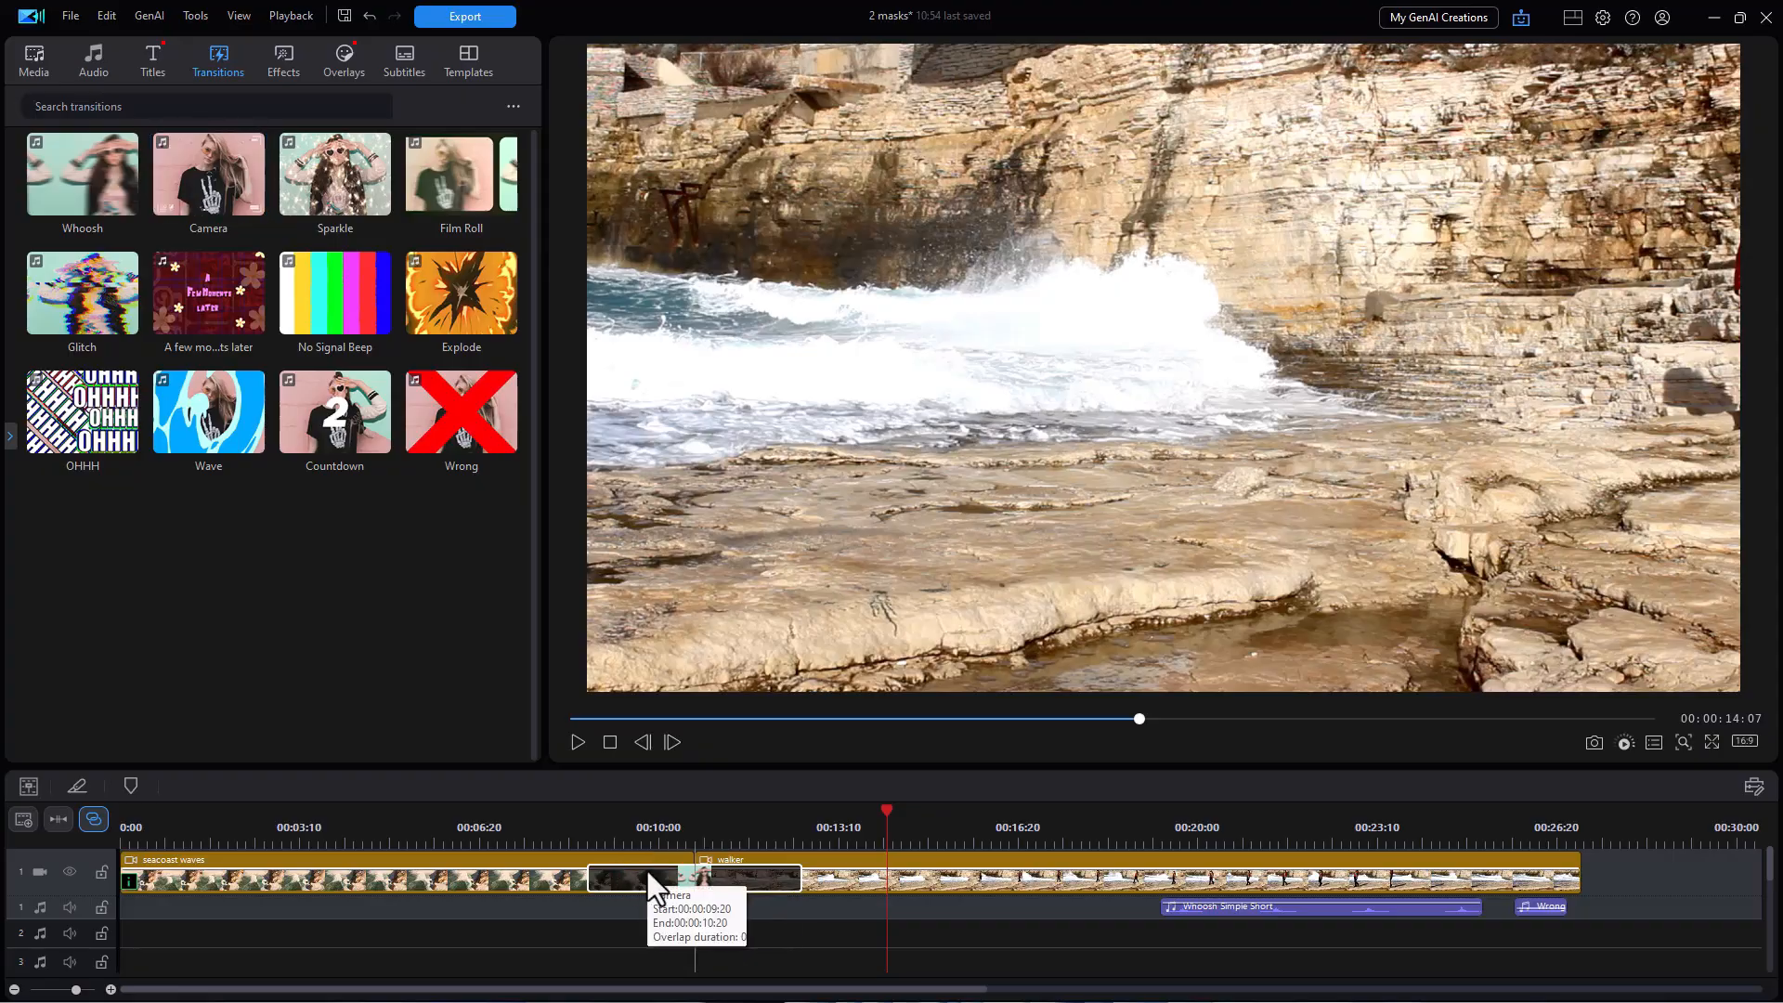
click(576, 740)
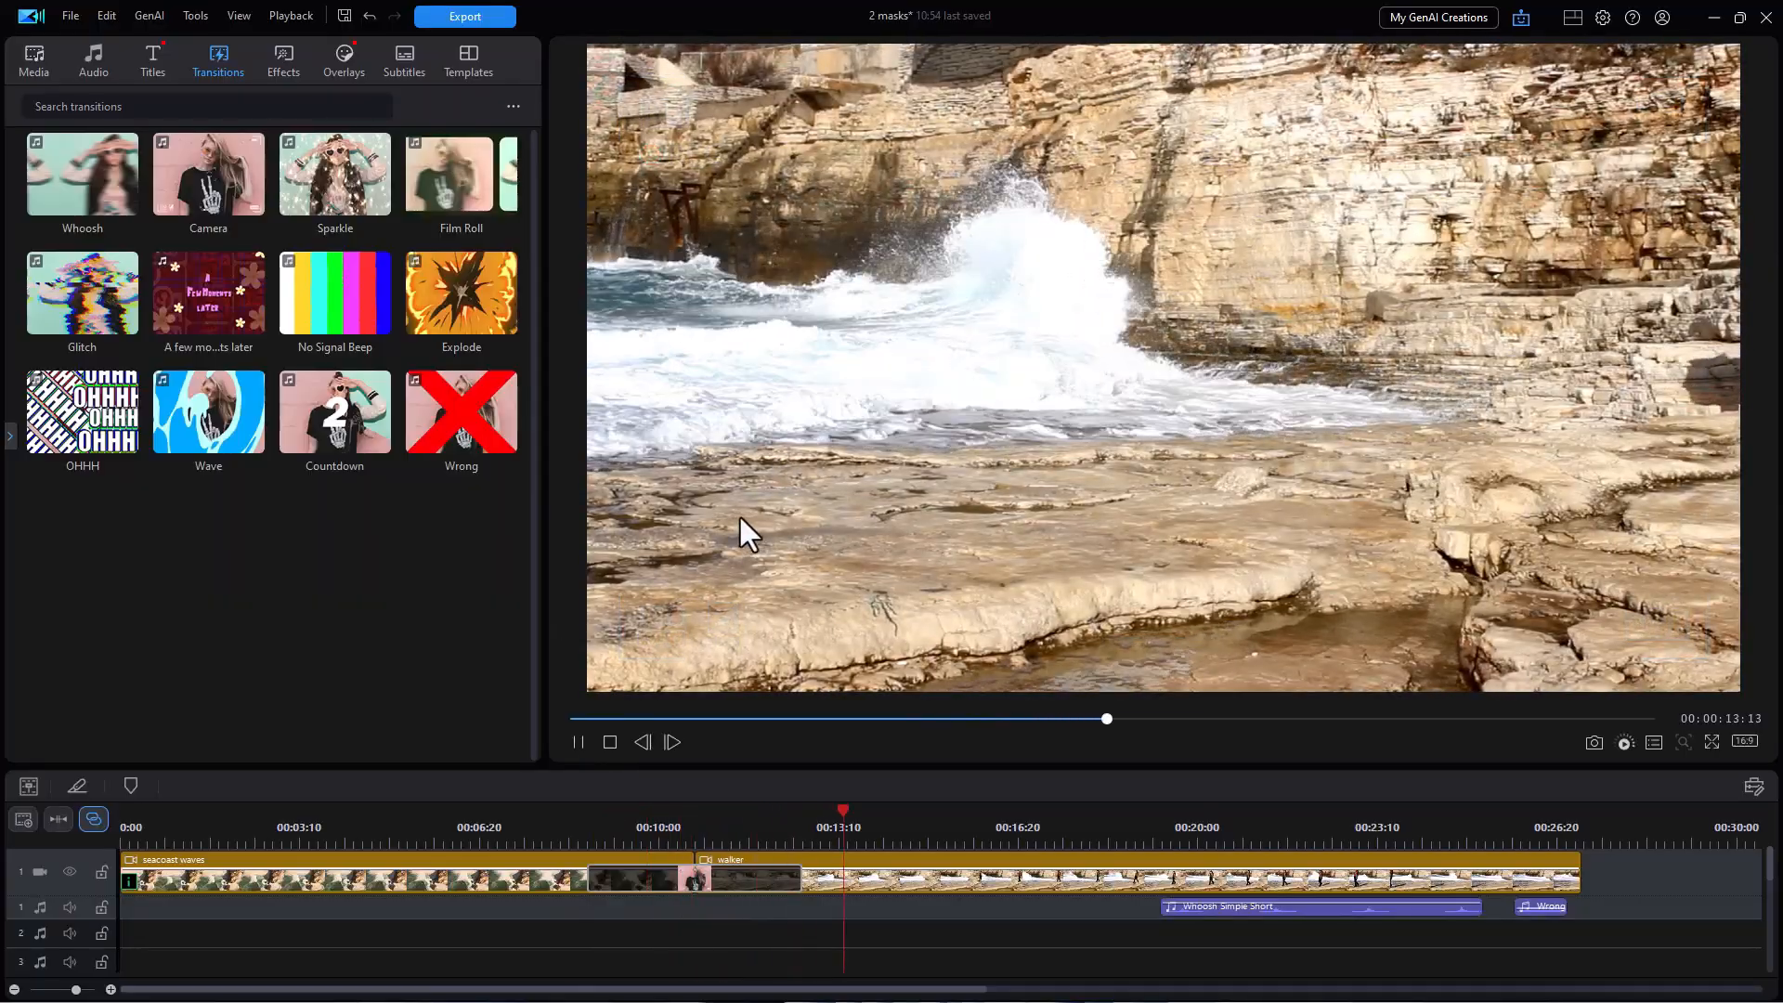
click(629, 826)
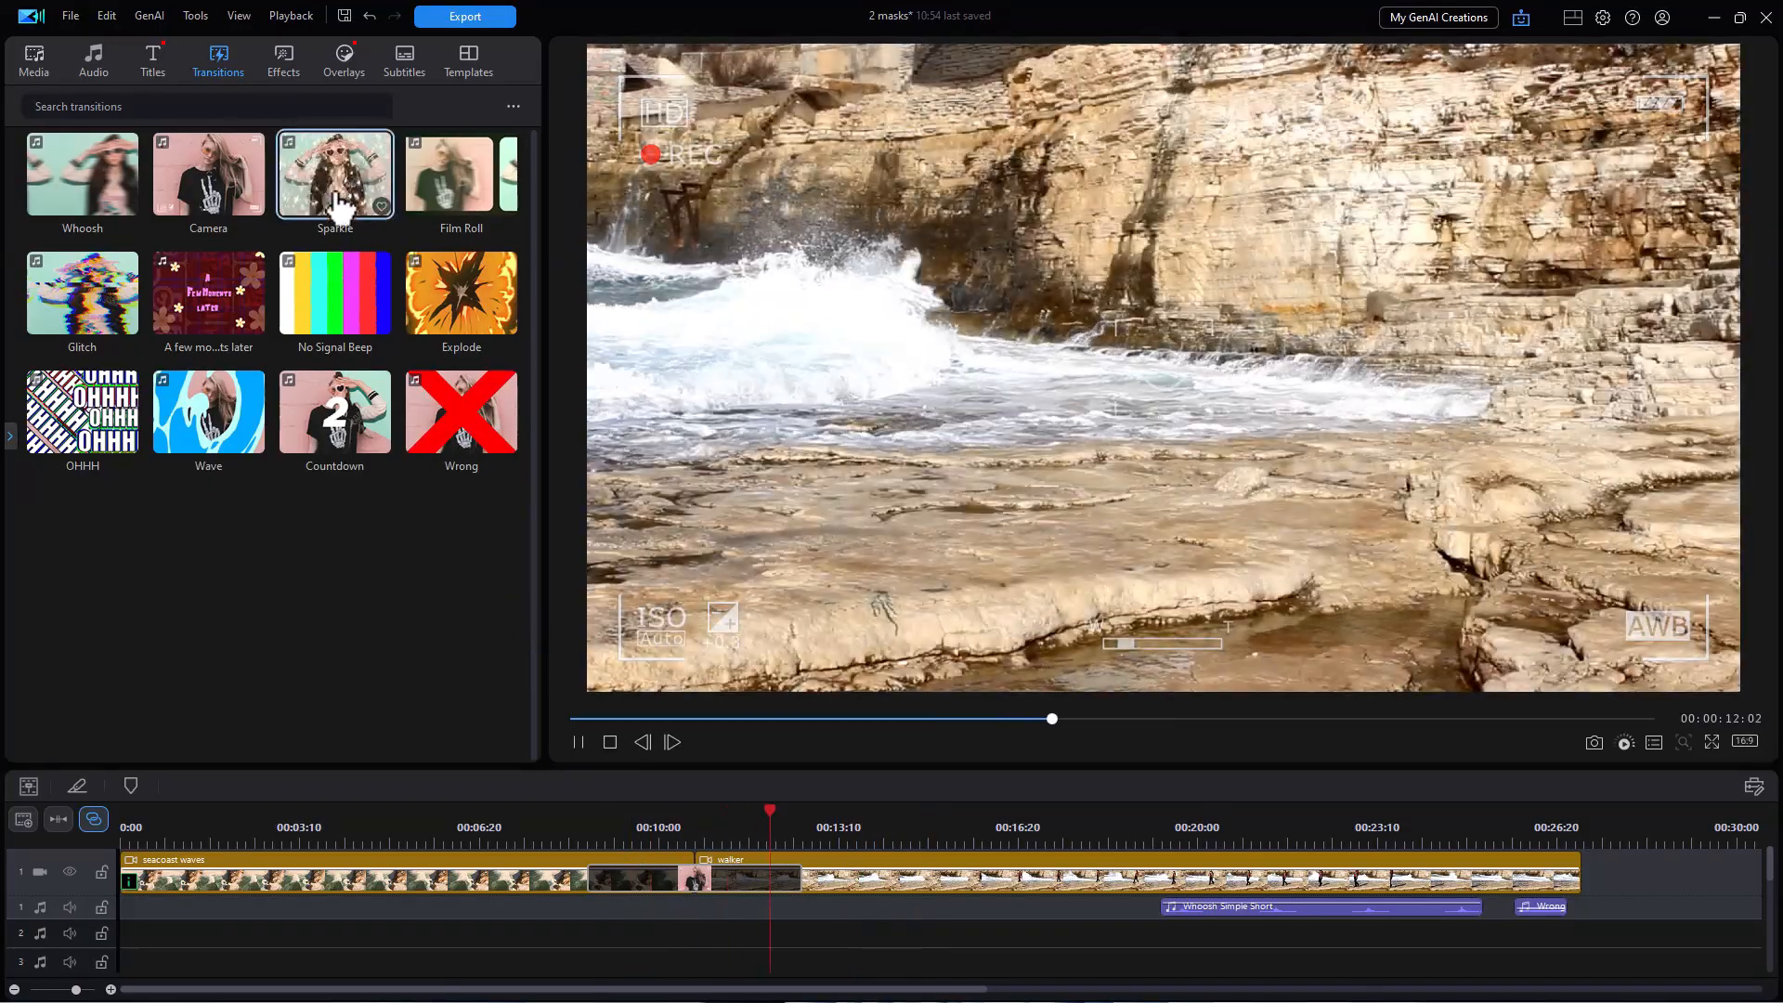
Replace the Camera transition with Sparkle and preview it, replaying from just before the transition
drag(344, 191, 646, 888)
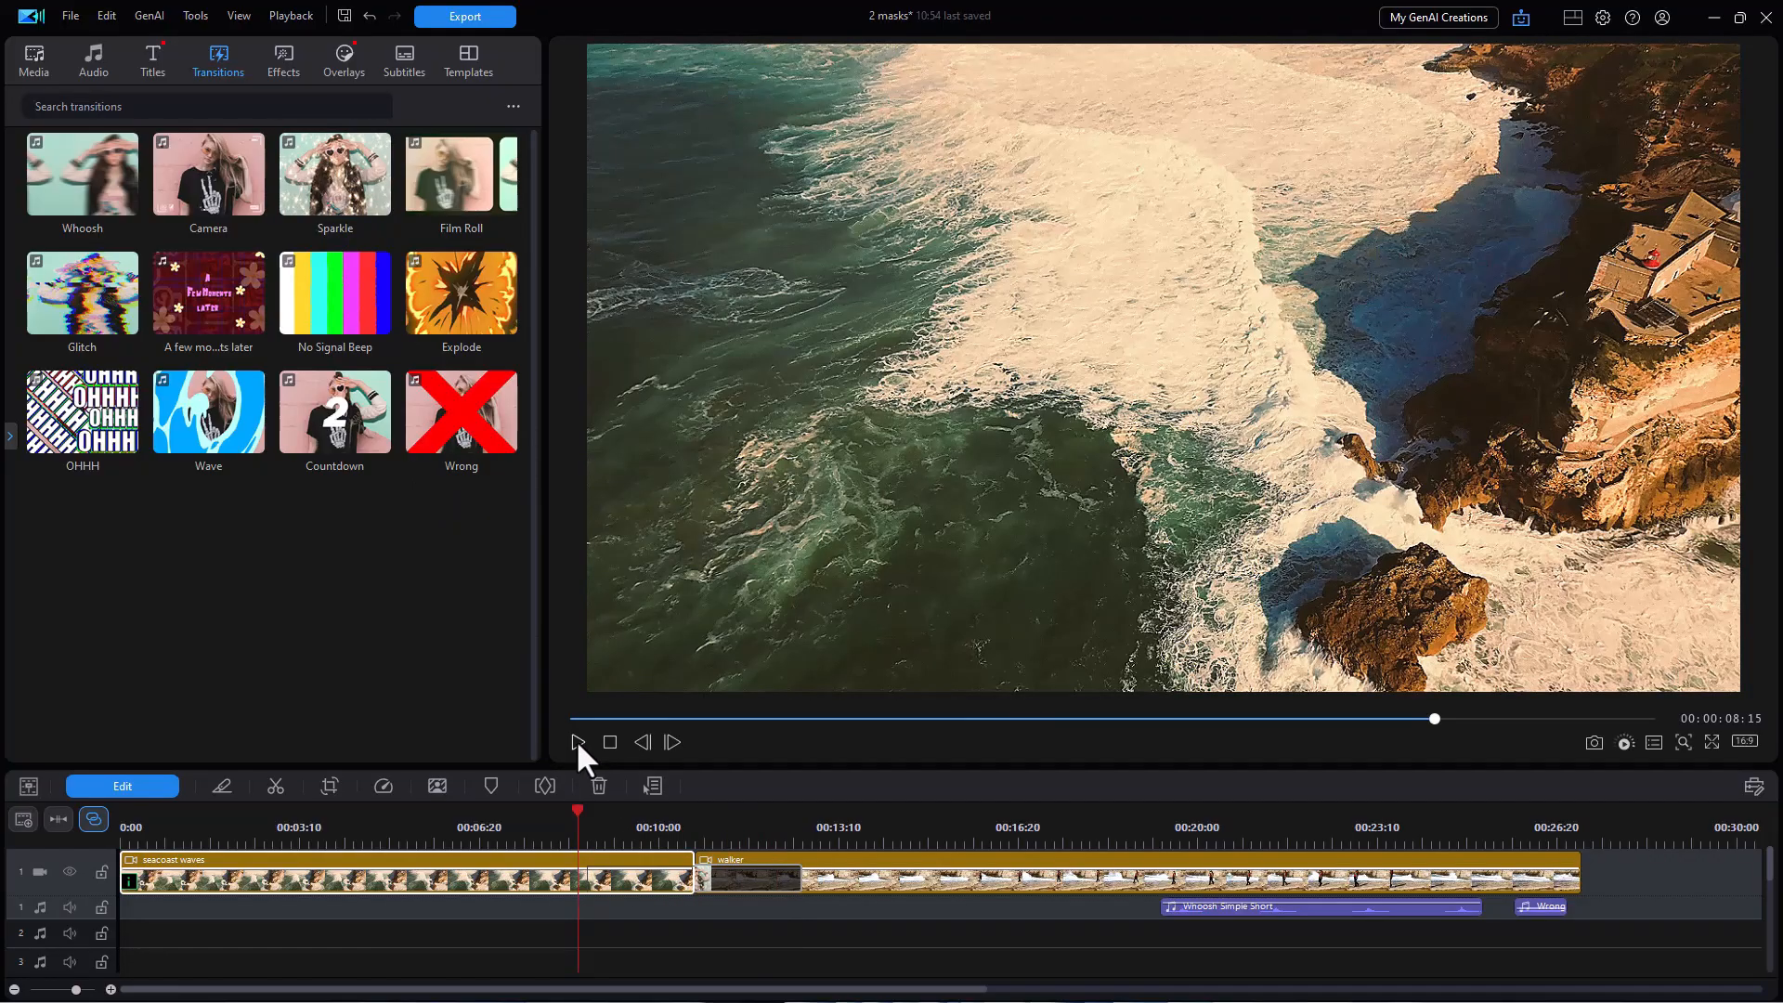
click(577, 739)
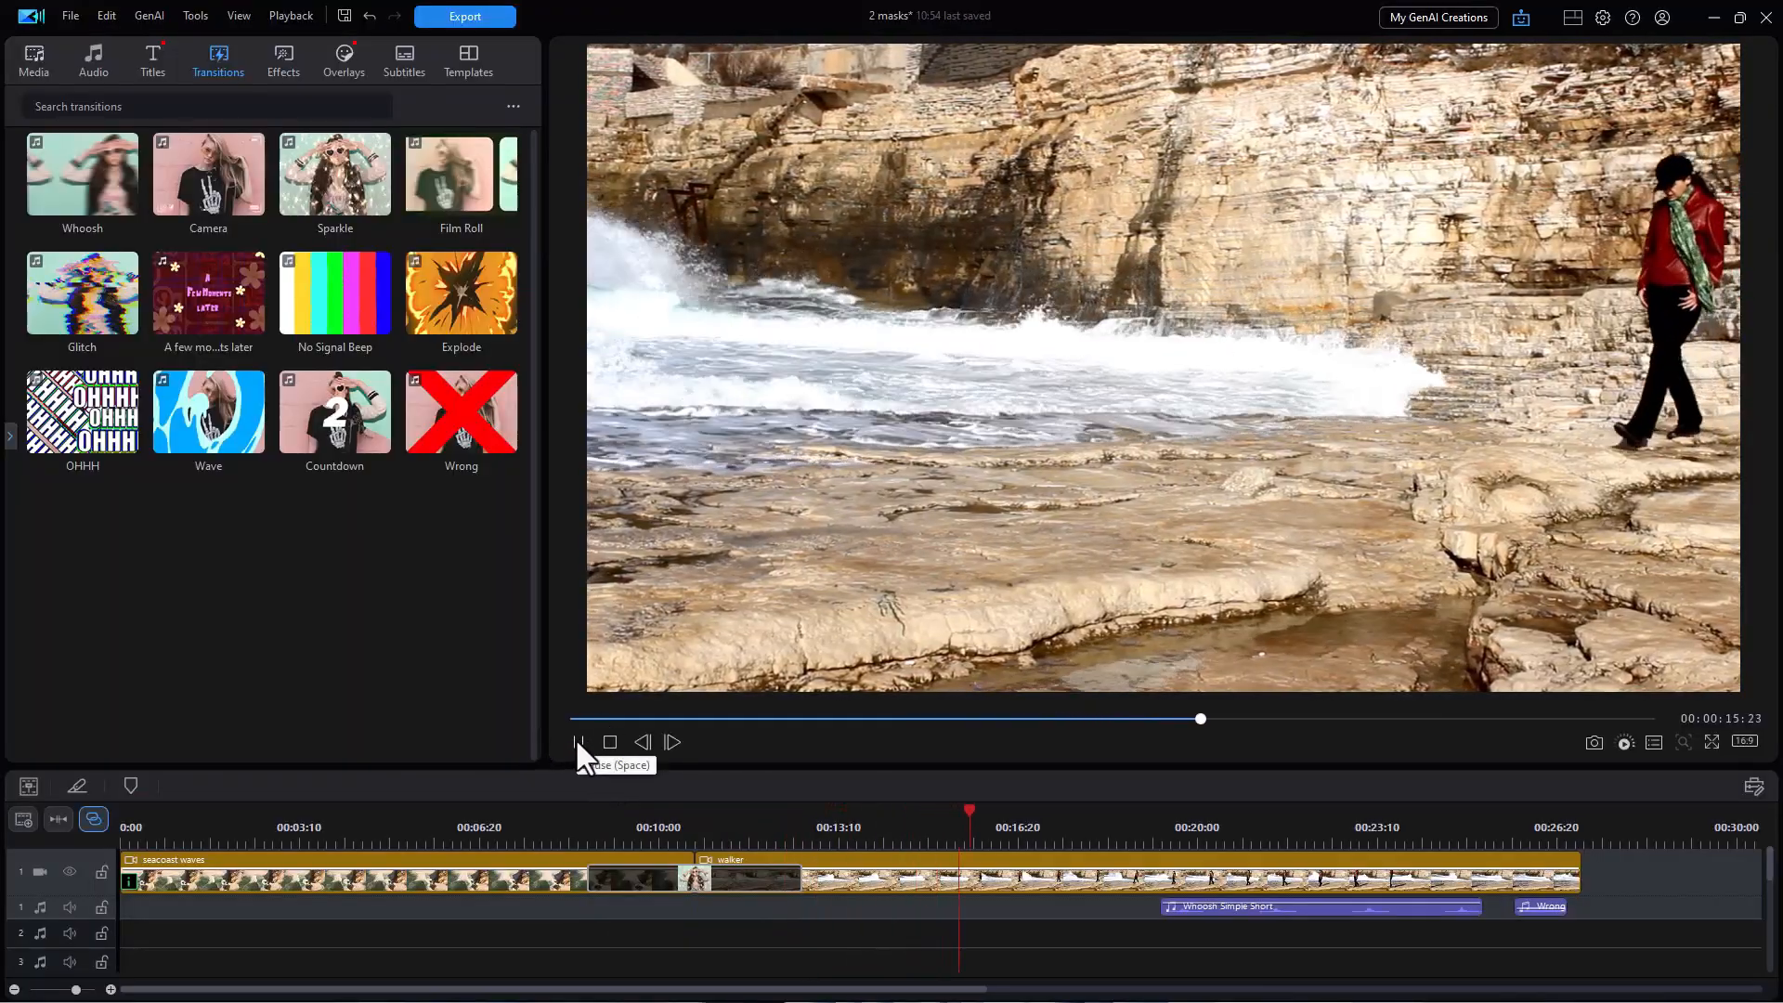
click(556, 817)
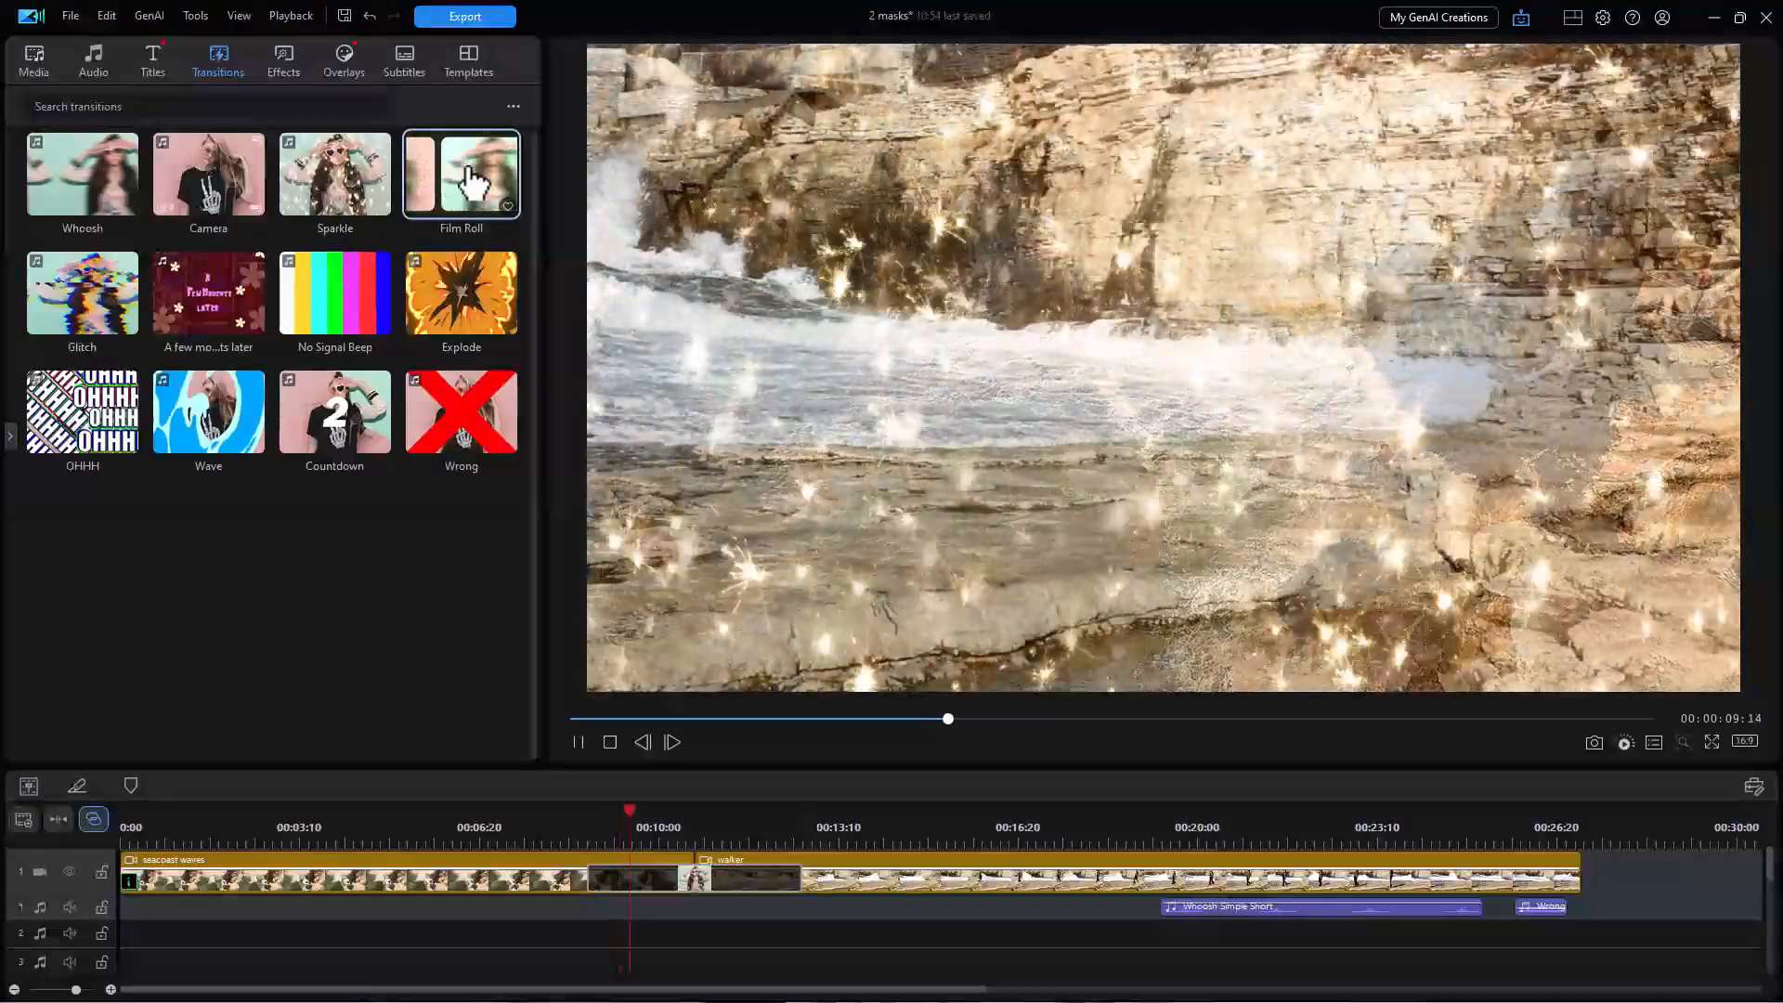
Replace the Sparkle transition with Film Roll and play it back from just before the transition
drag(471, 181, 662, 868)
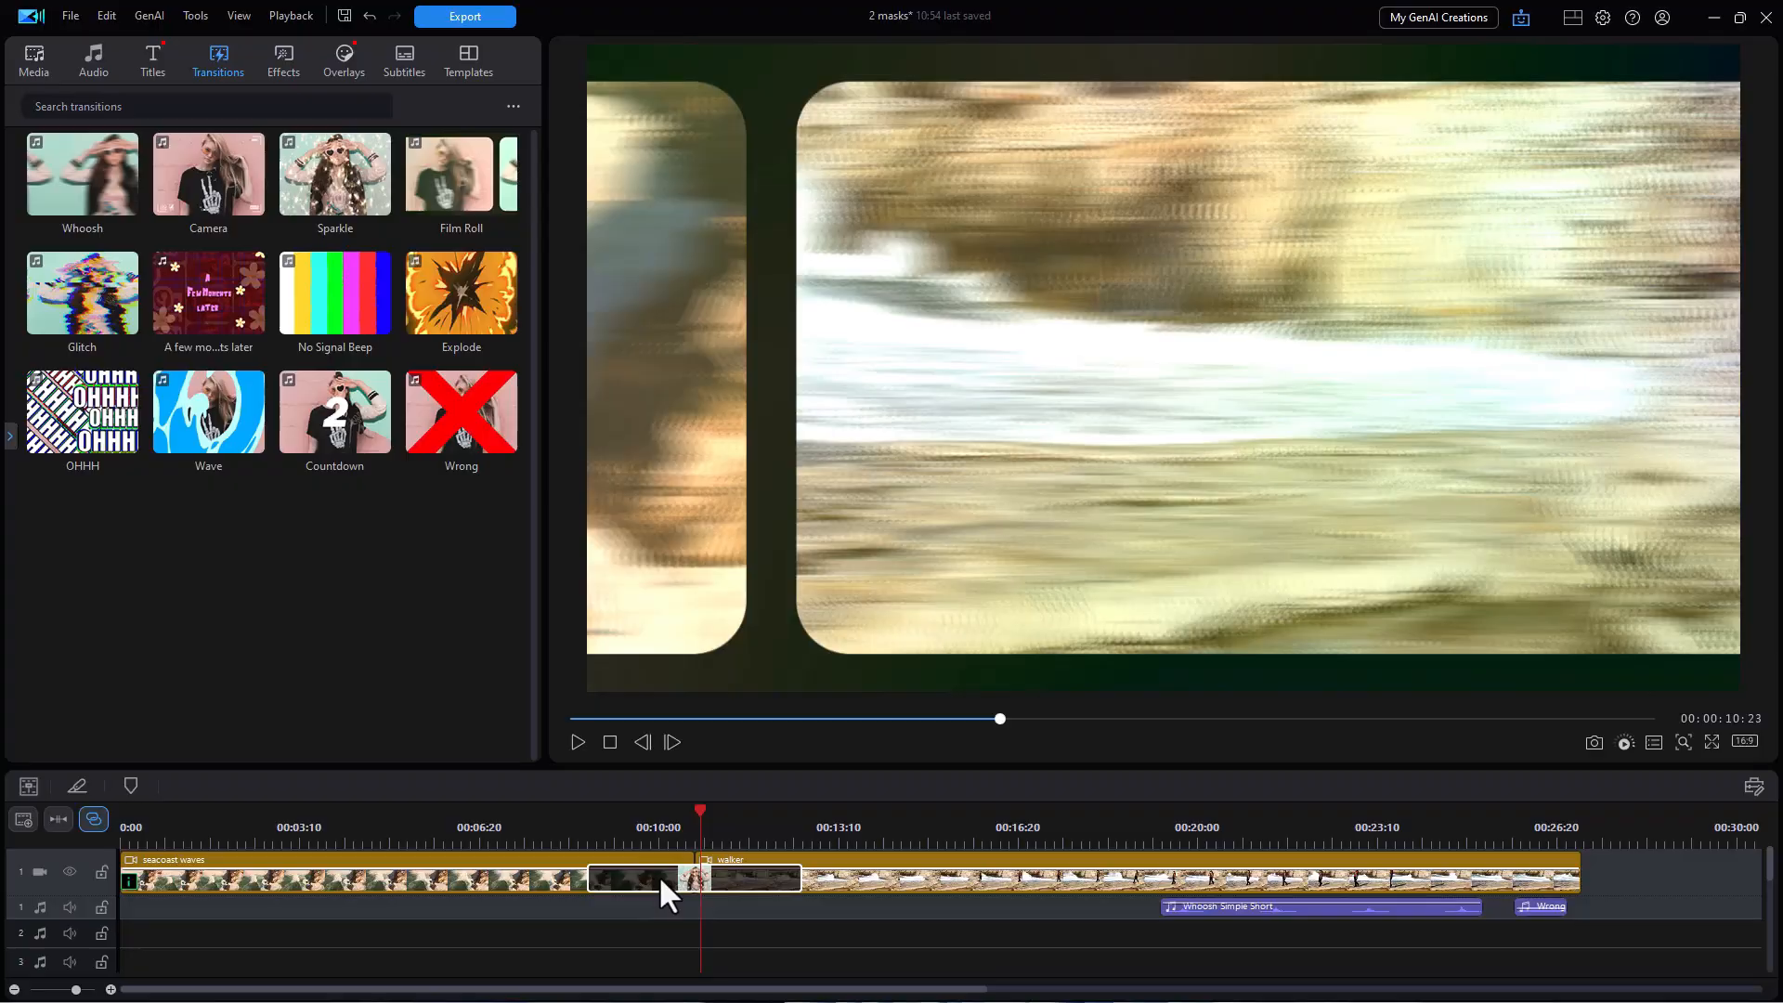
click(609, 859)
click(568, 826)
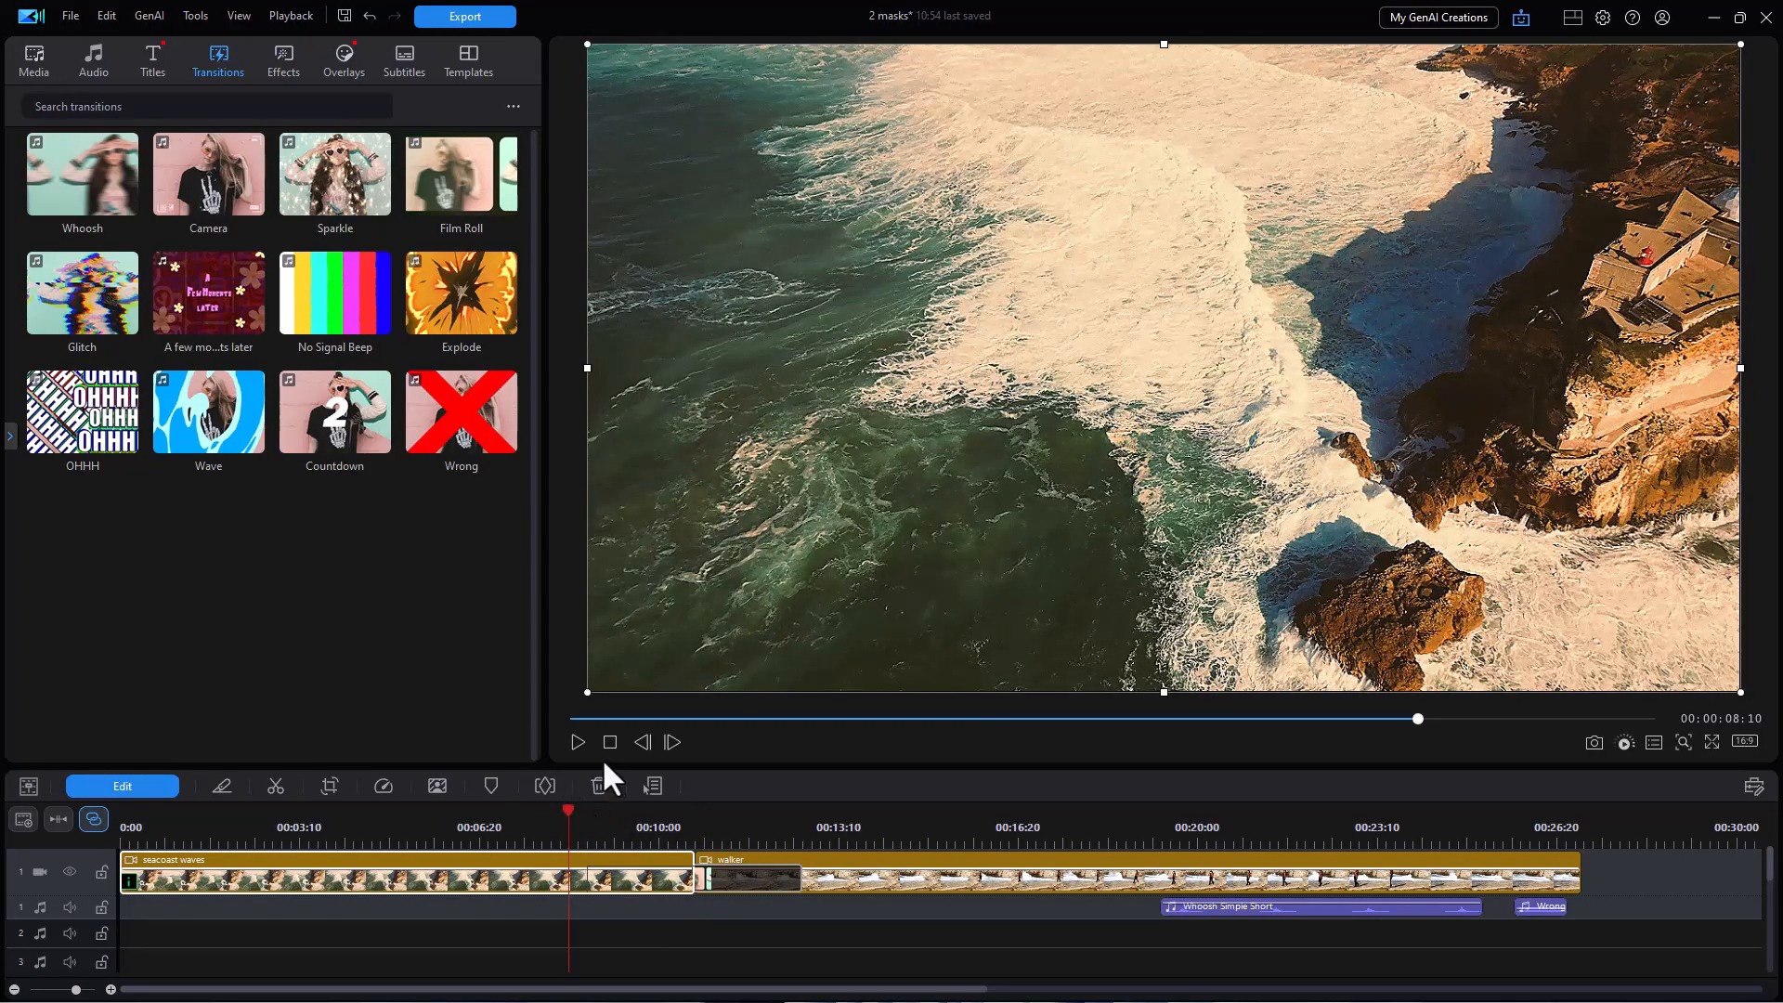
click(576, 742)
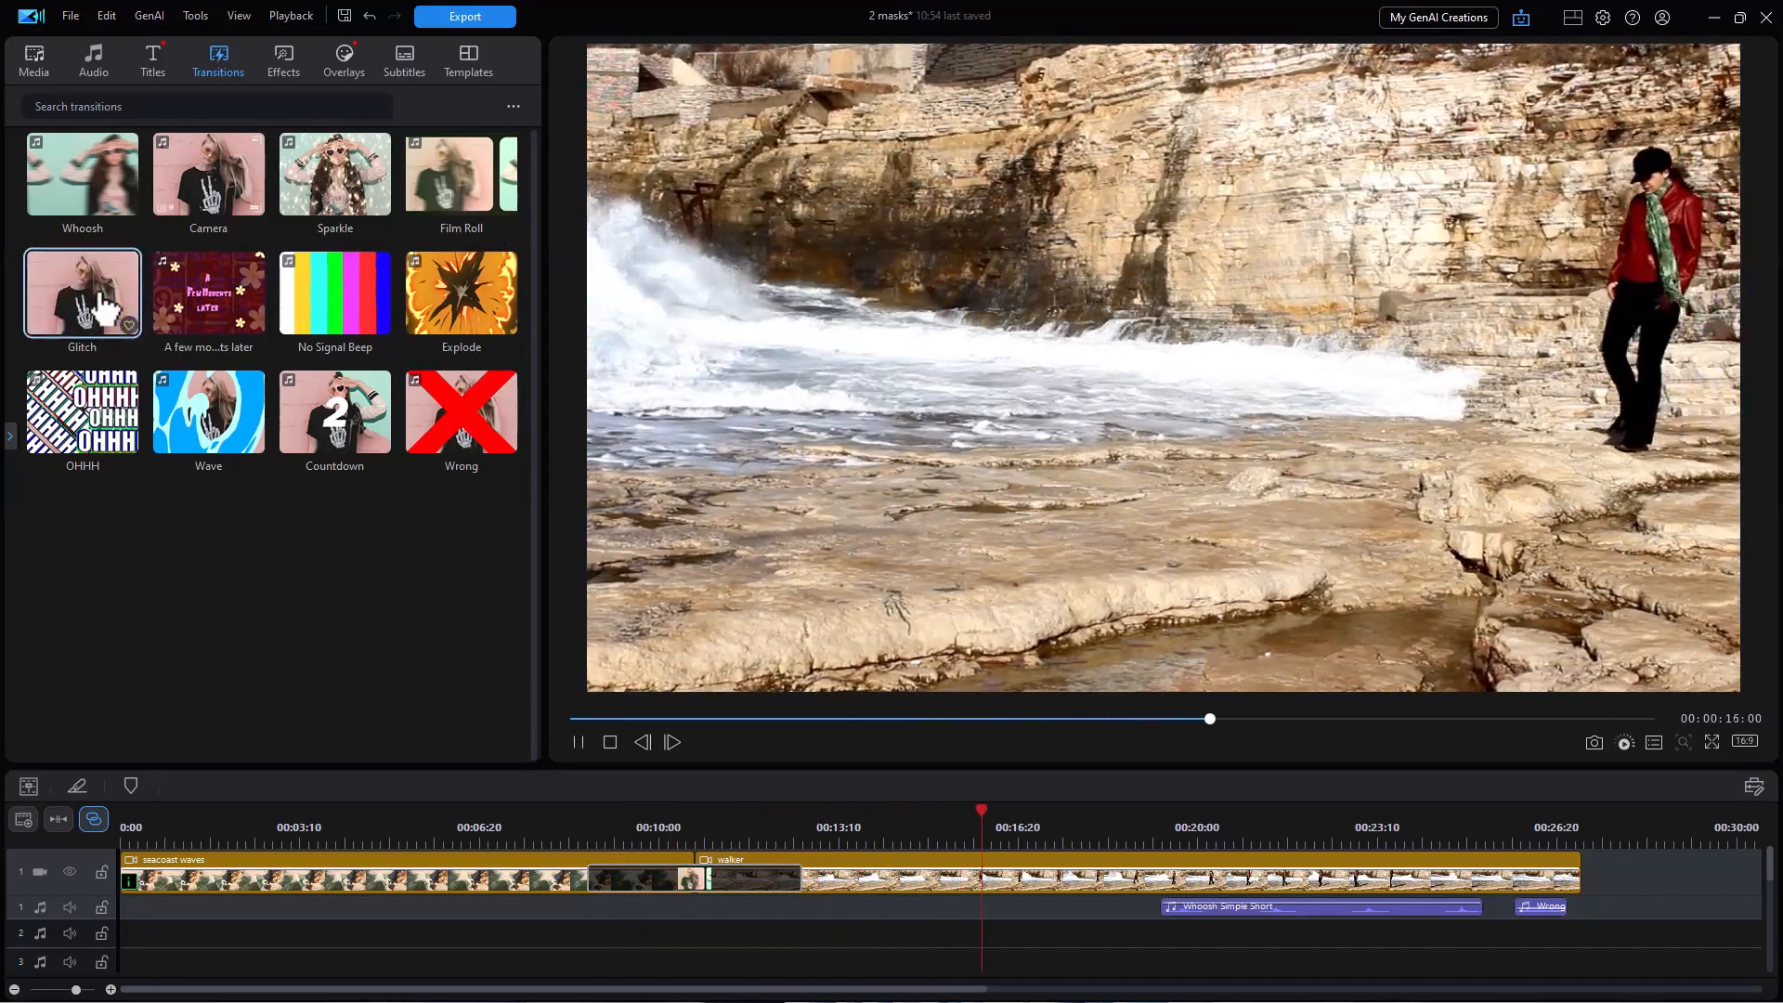
Replace the Film Roll transition with Glitch and play it back
drag(107, 309, 698, 873)
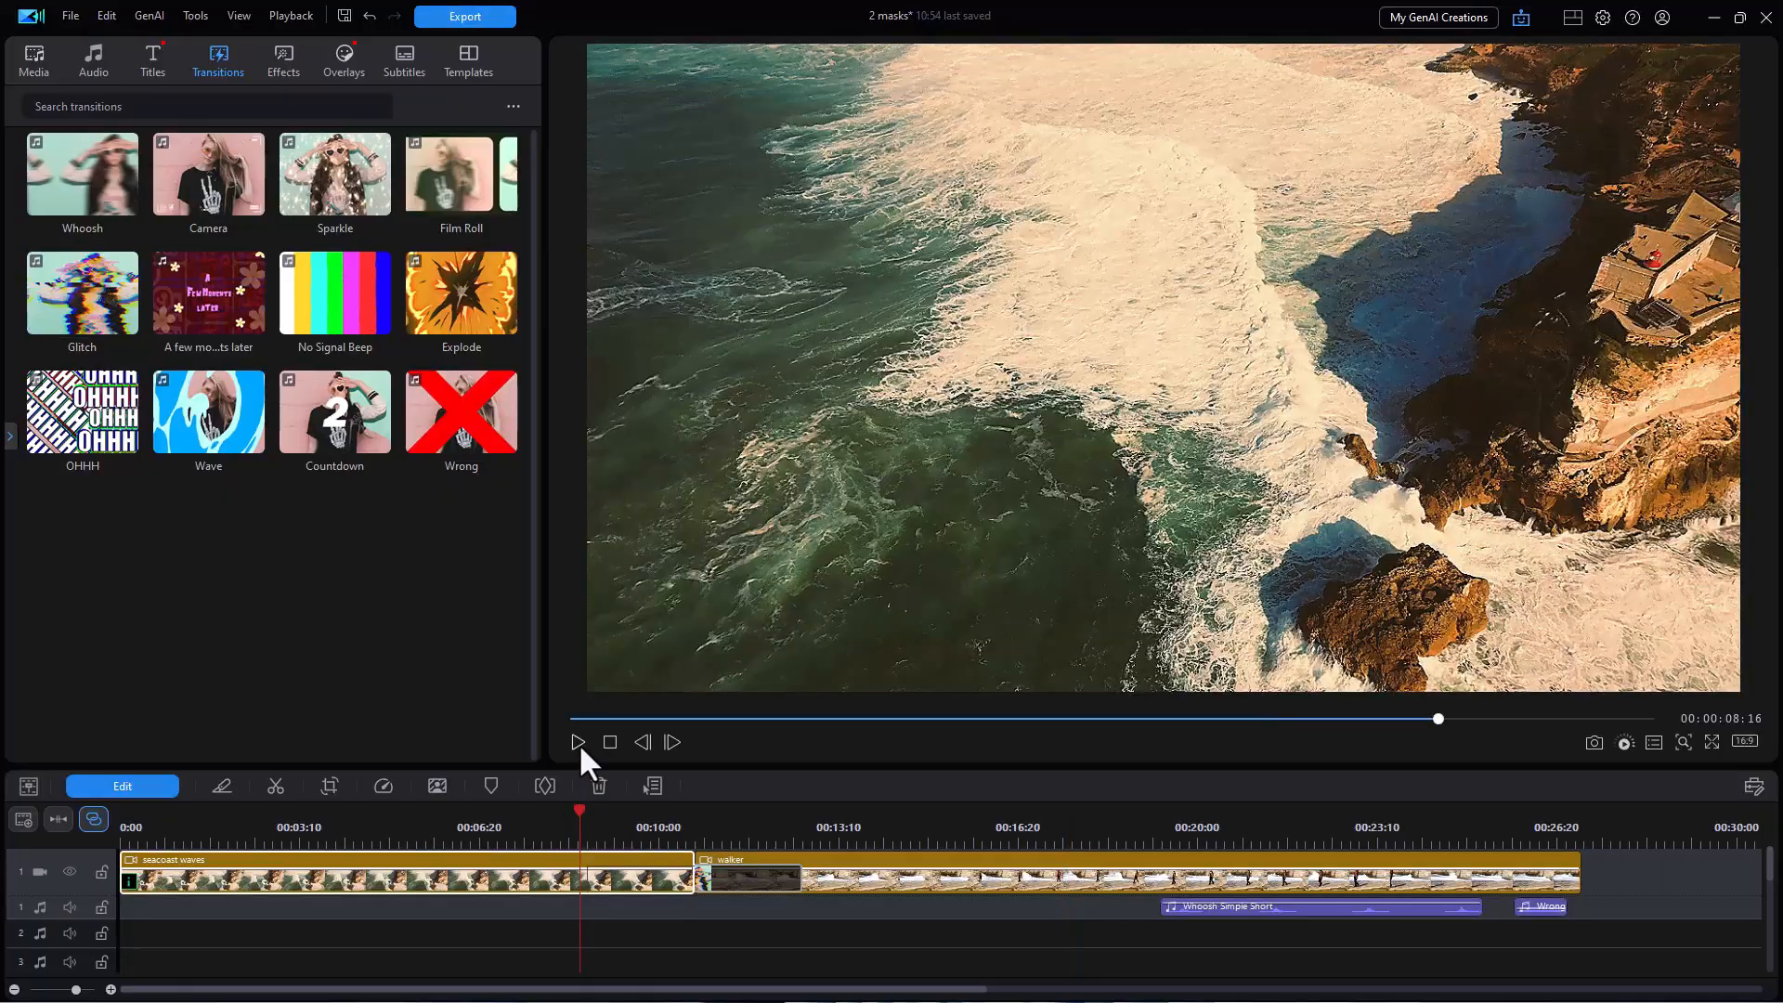
click(578, 741)
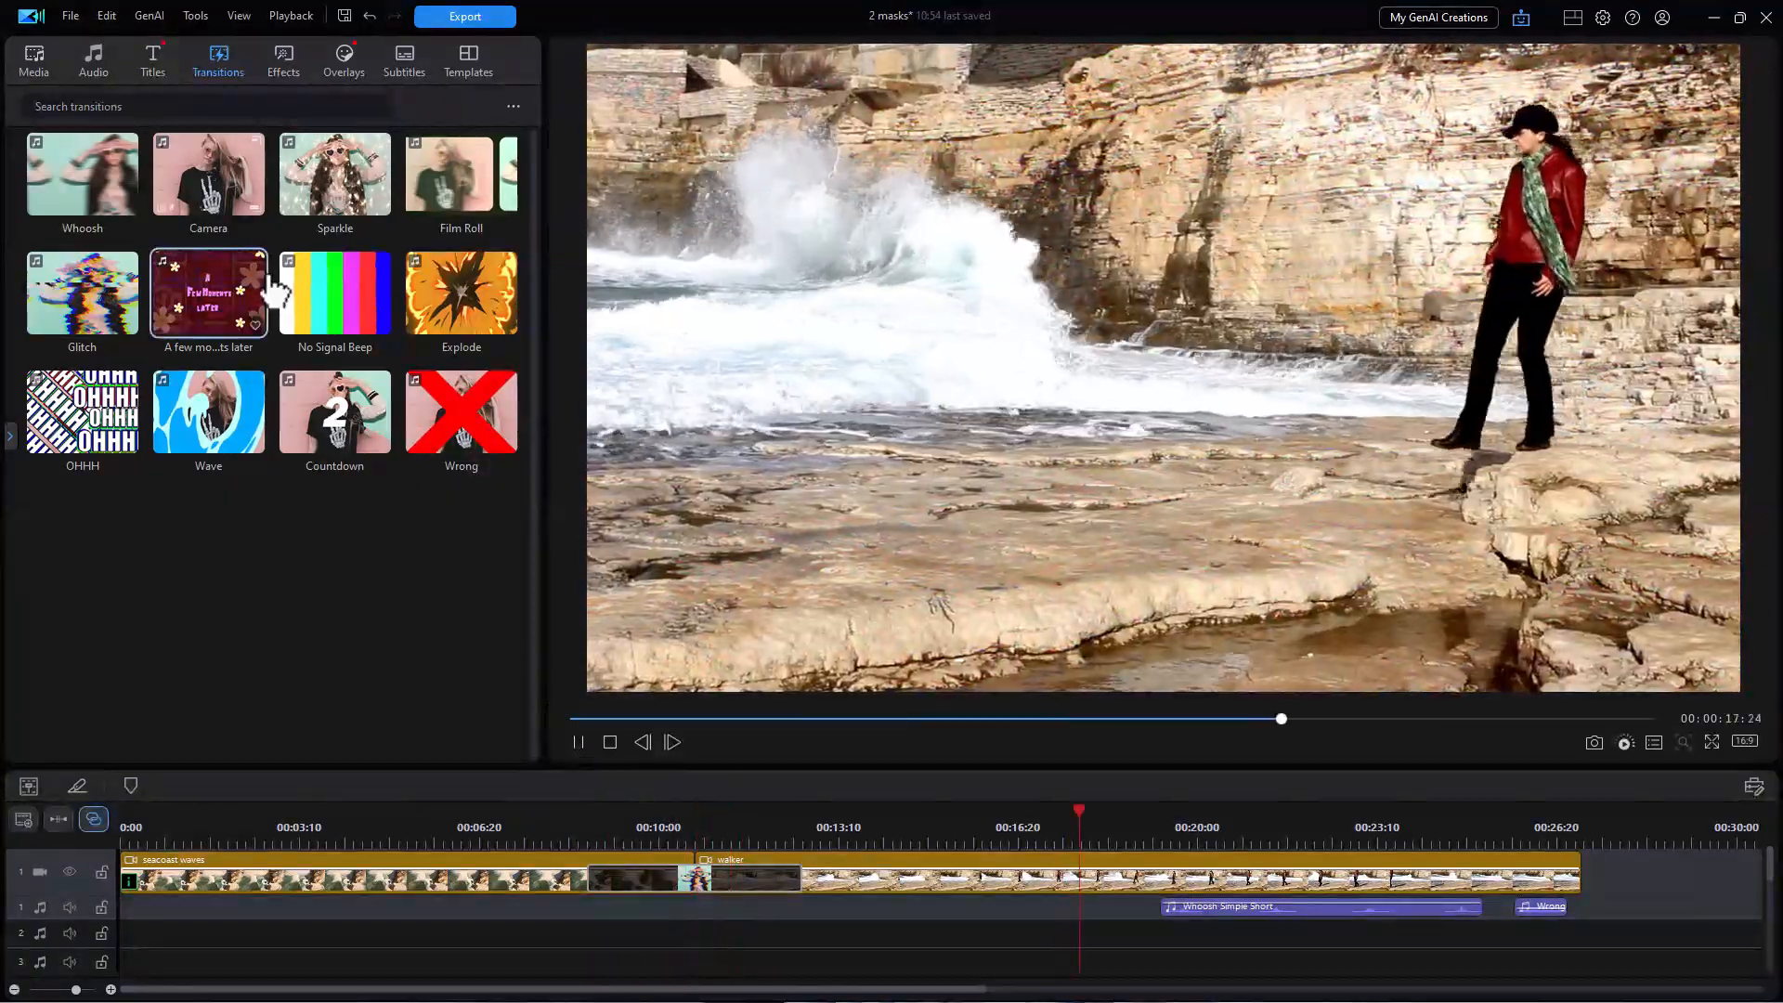
Replace the Glitch transition with A few moments later, preview it from just before the transition, and pause playback
drag(269, 293, 659, 873)
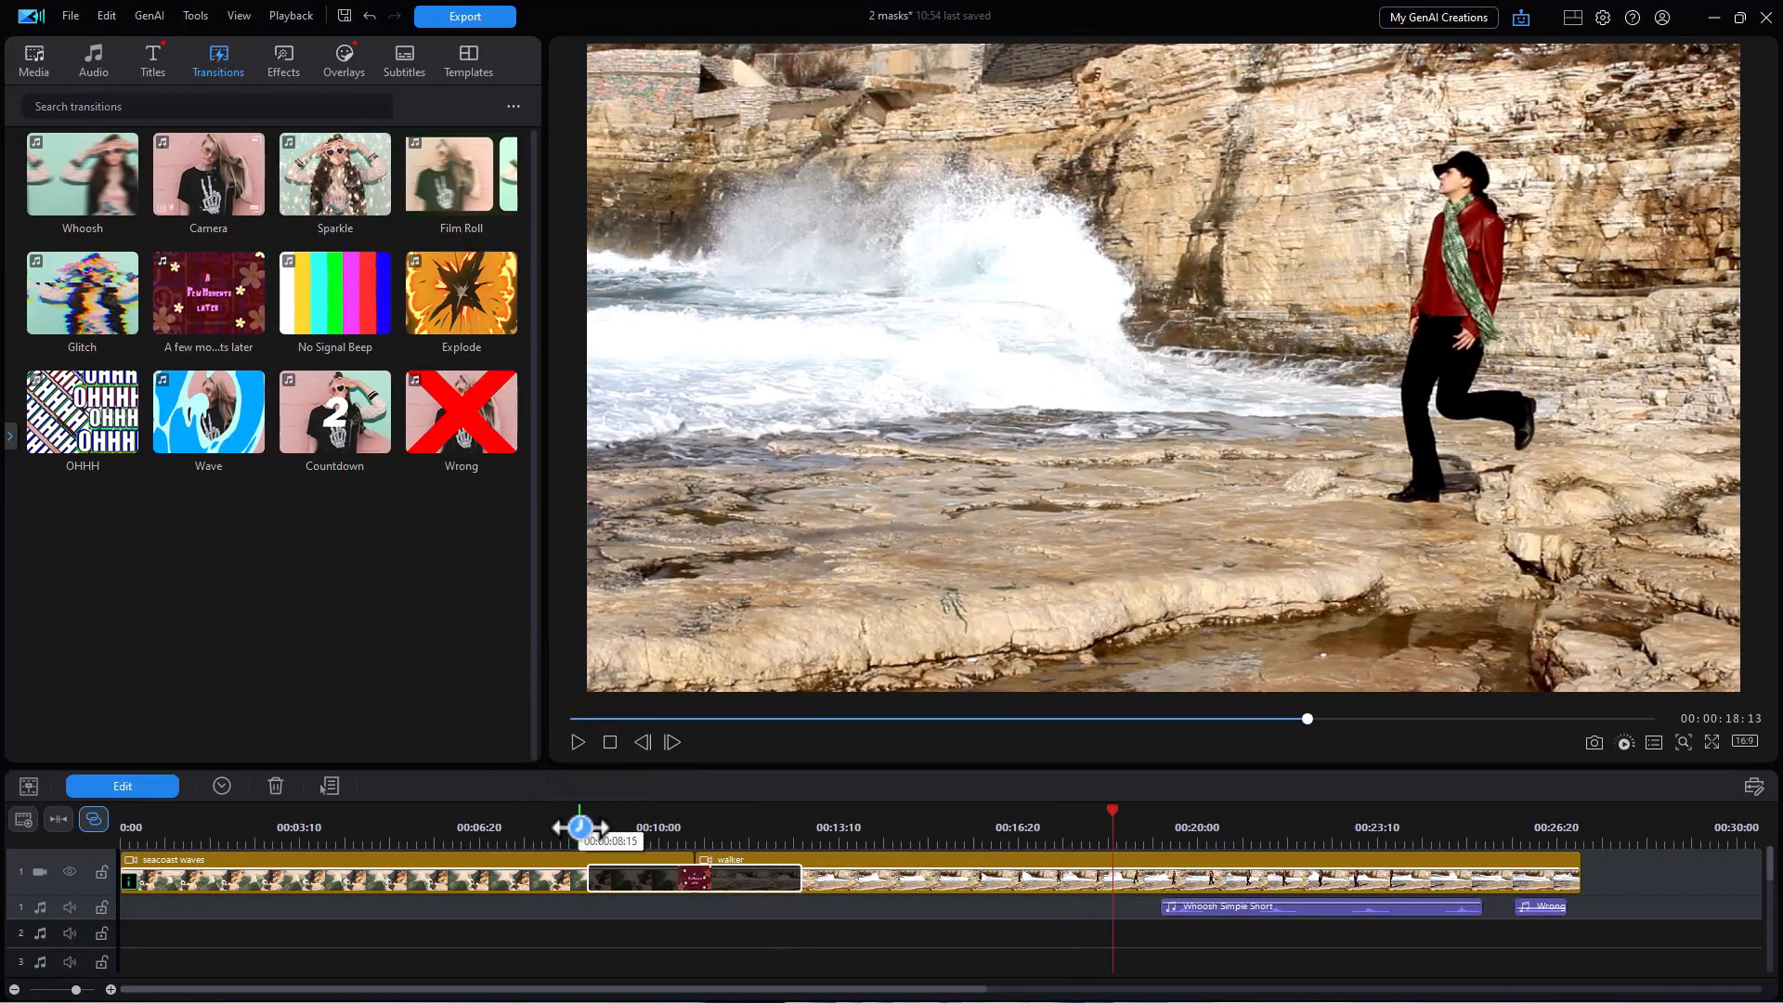
drag(579, 824, 576, 824)
click(576, 740)
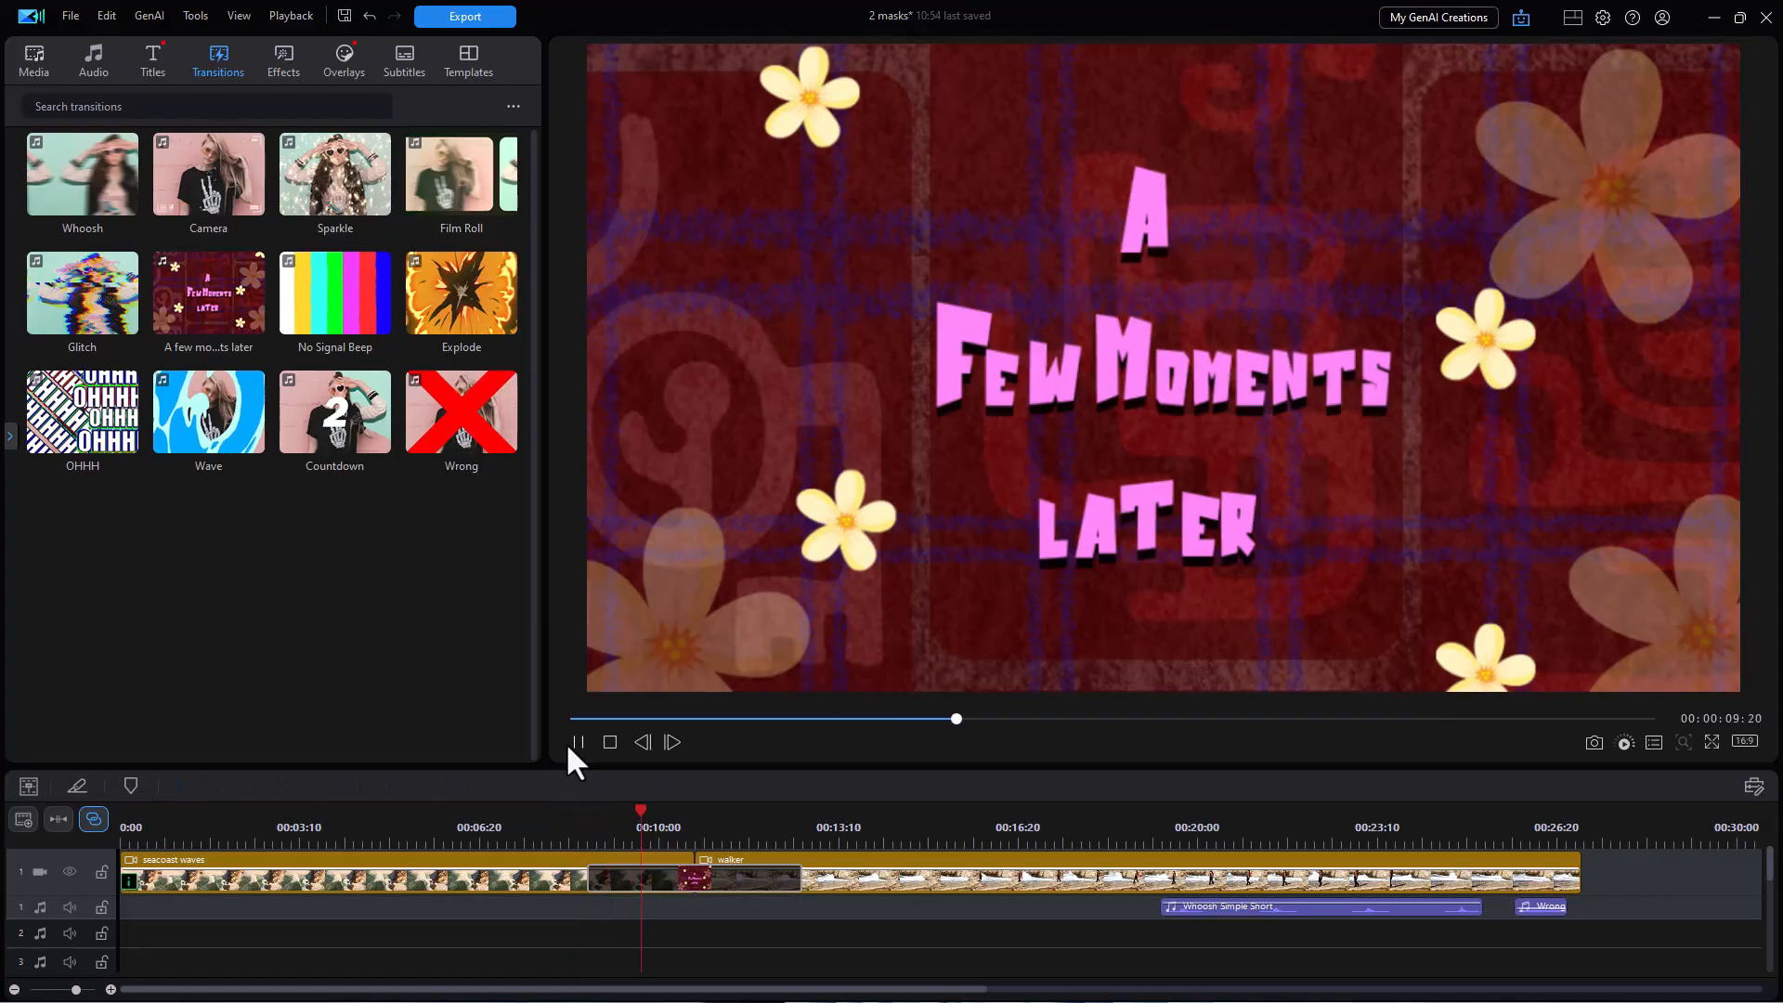
click(578, 740)
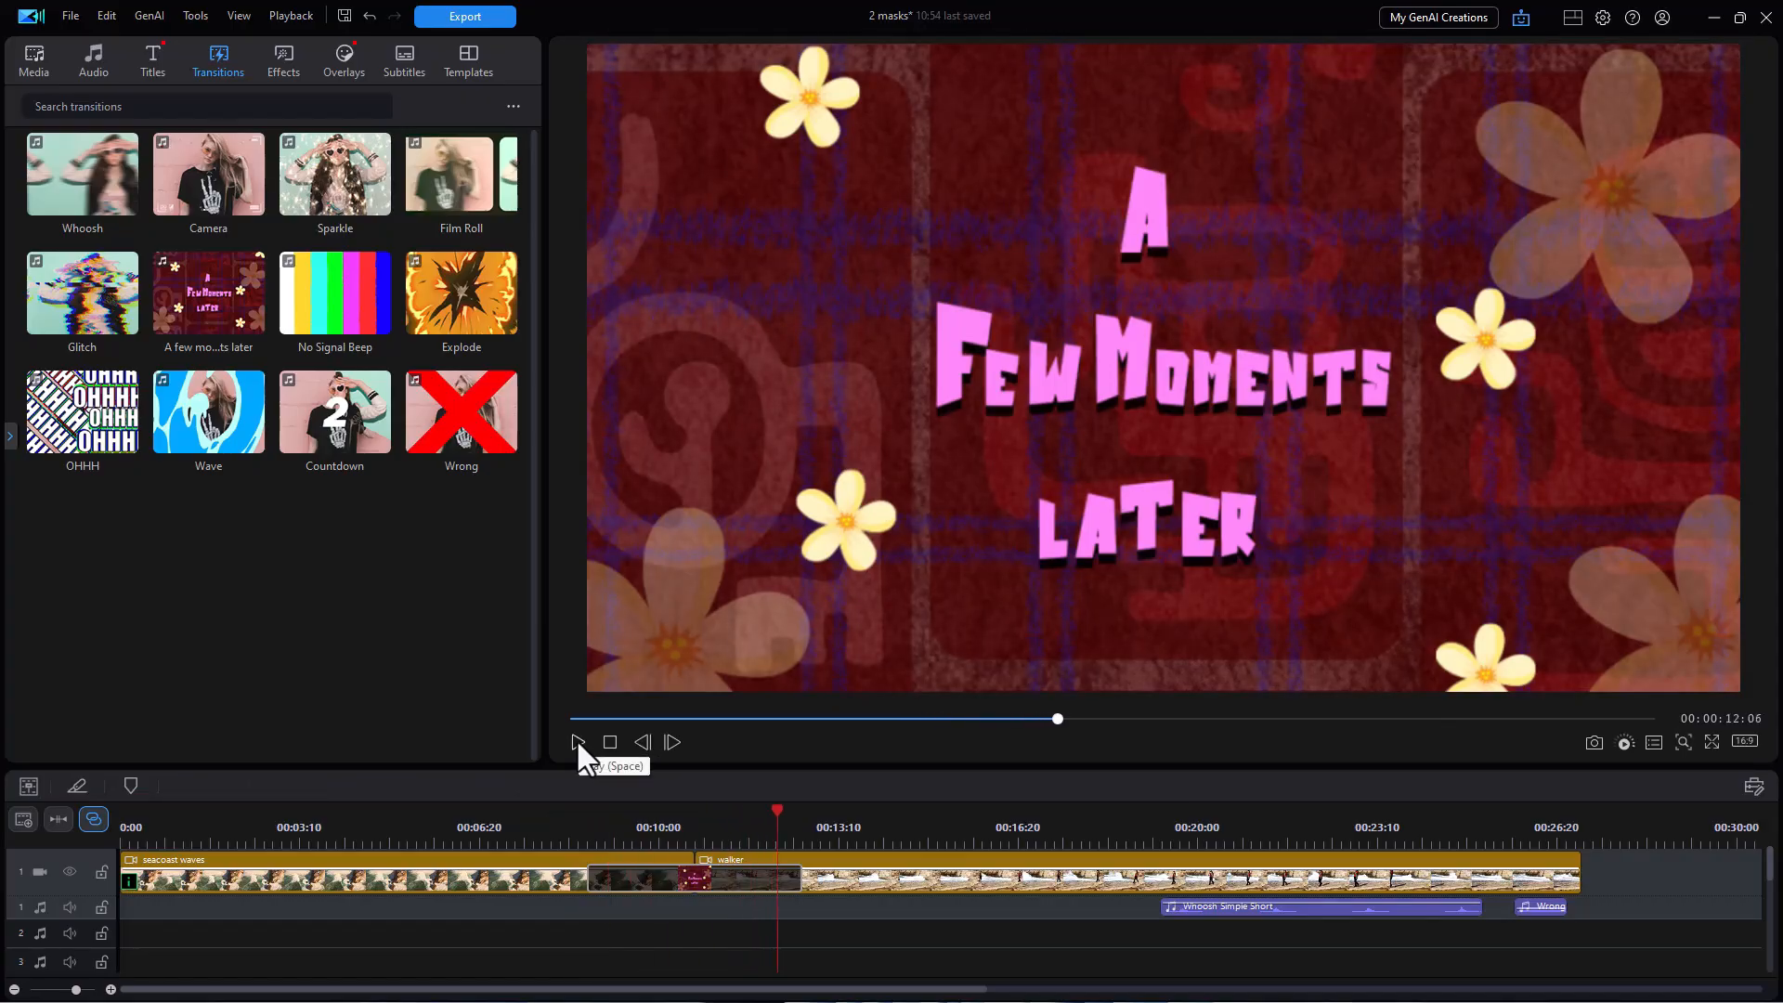
Replace the A few moments later transition with No Signal Beep and then with Explode, playing each one back
drag(335, 295, 655, 887)
click(569, 740)
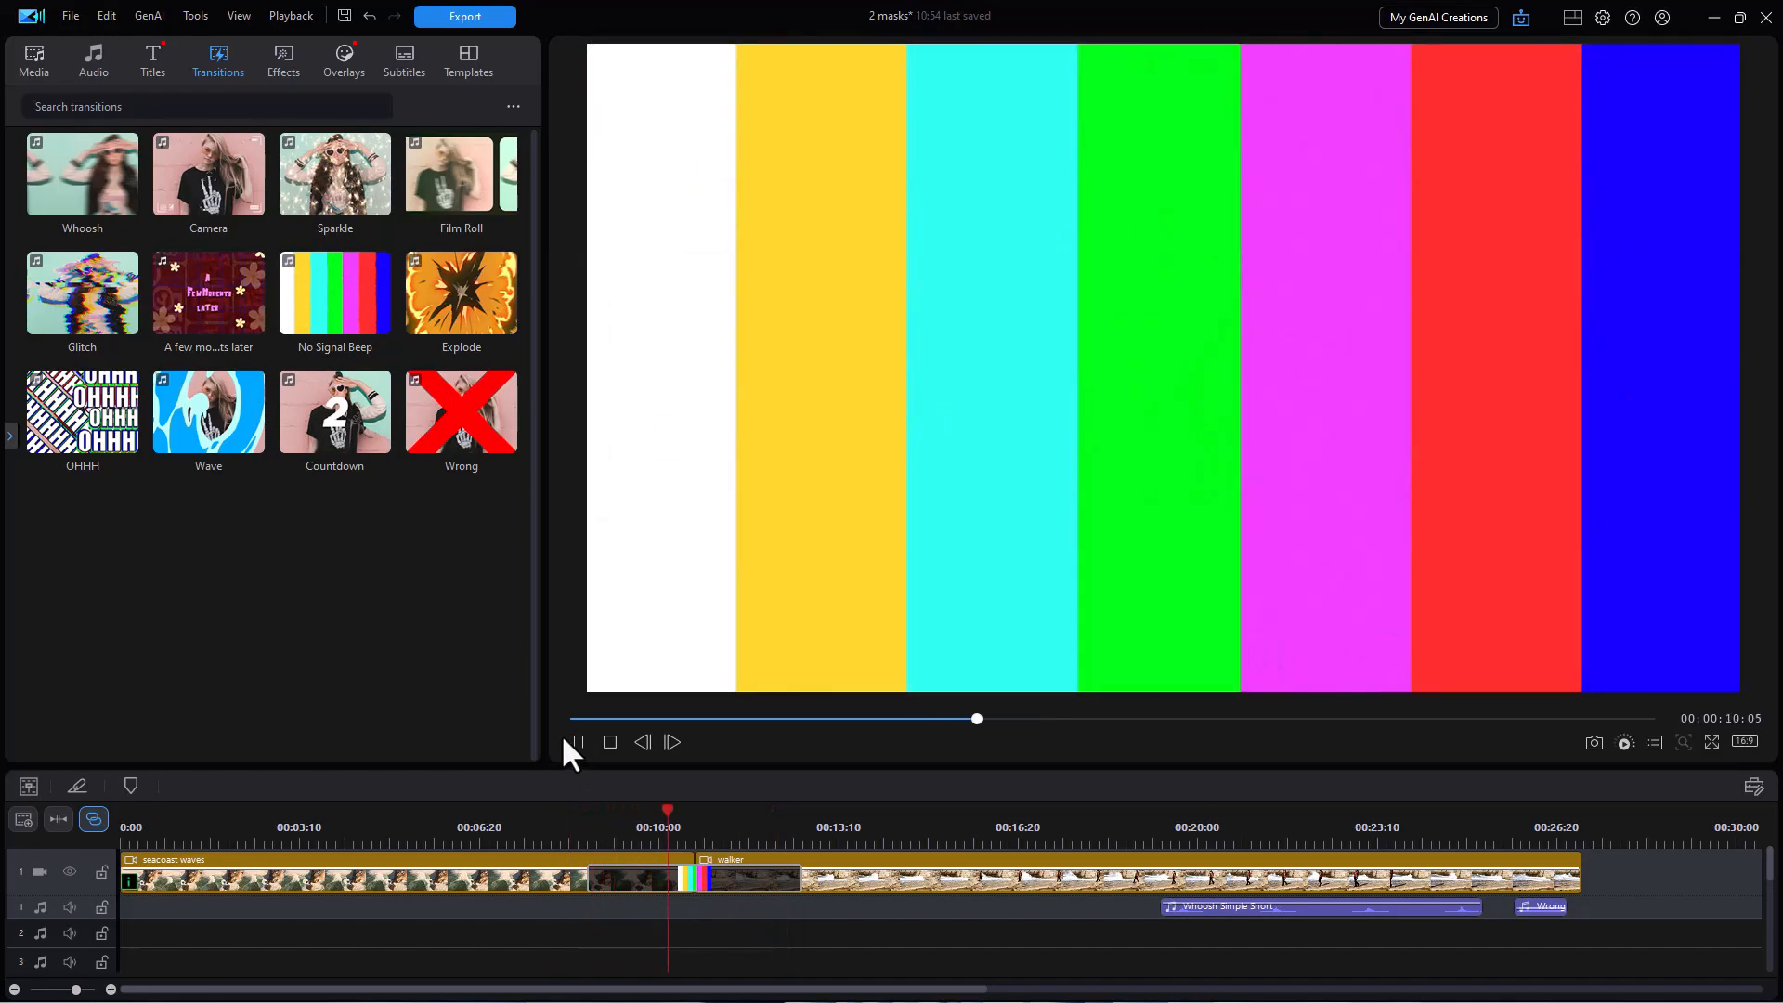
drag(483, 296, 640, 879)
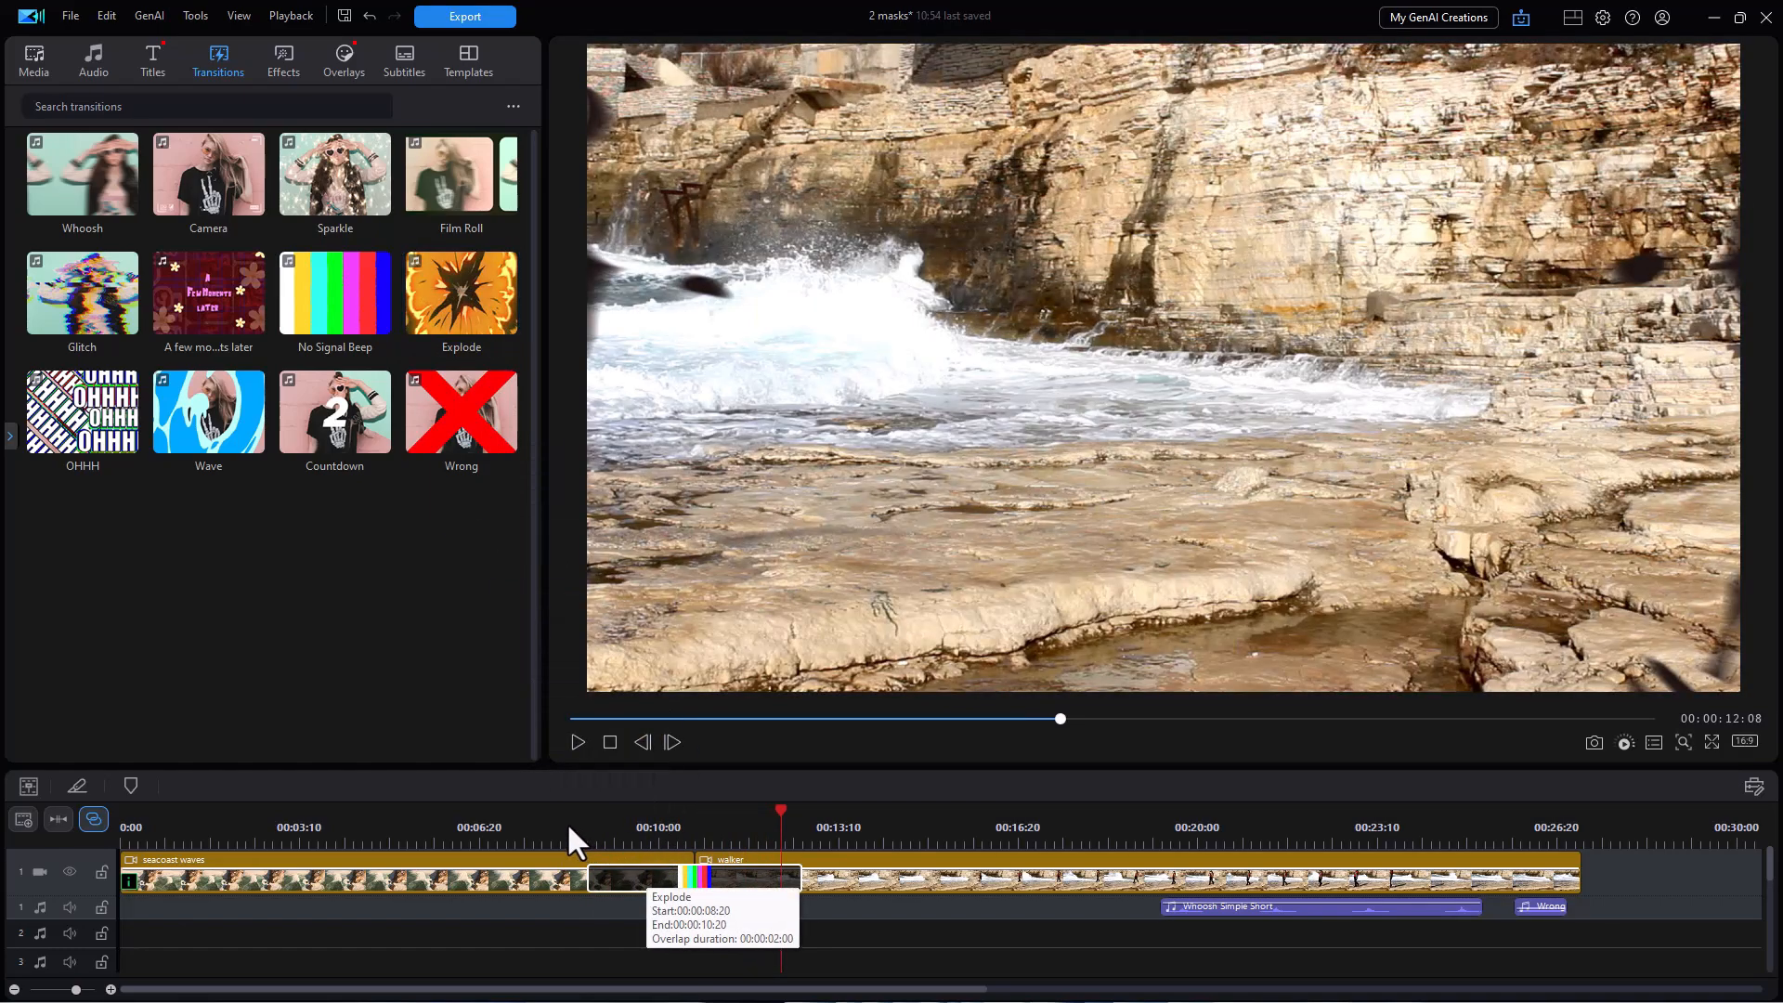
click(577, 742)
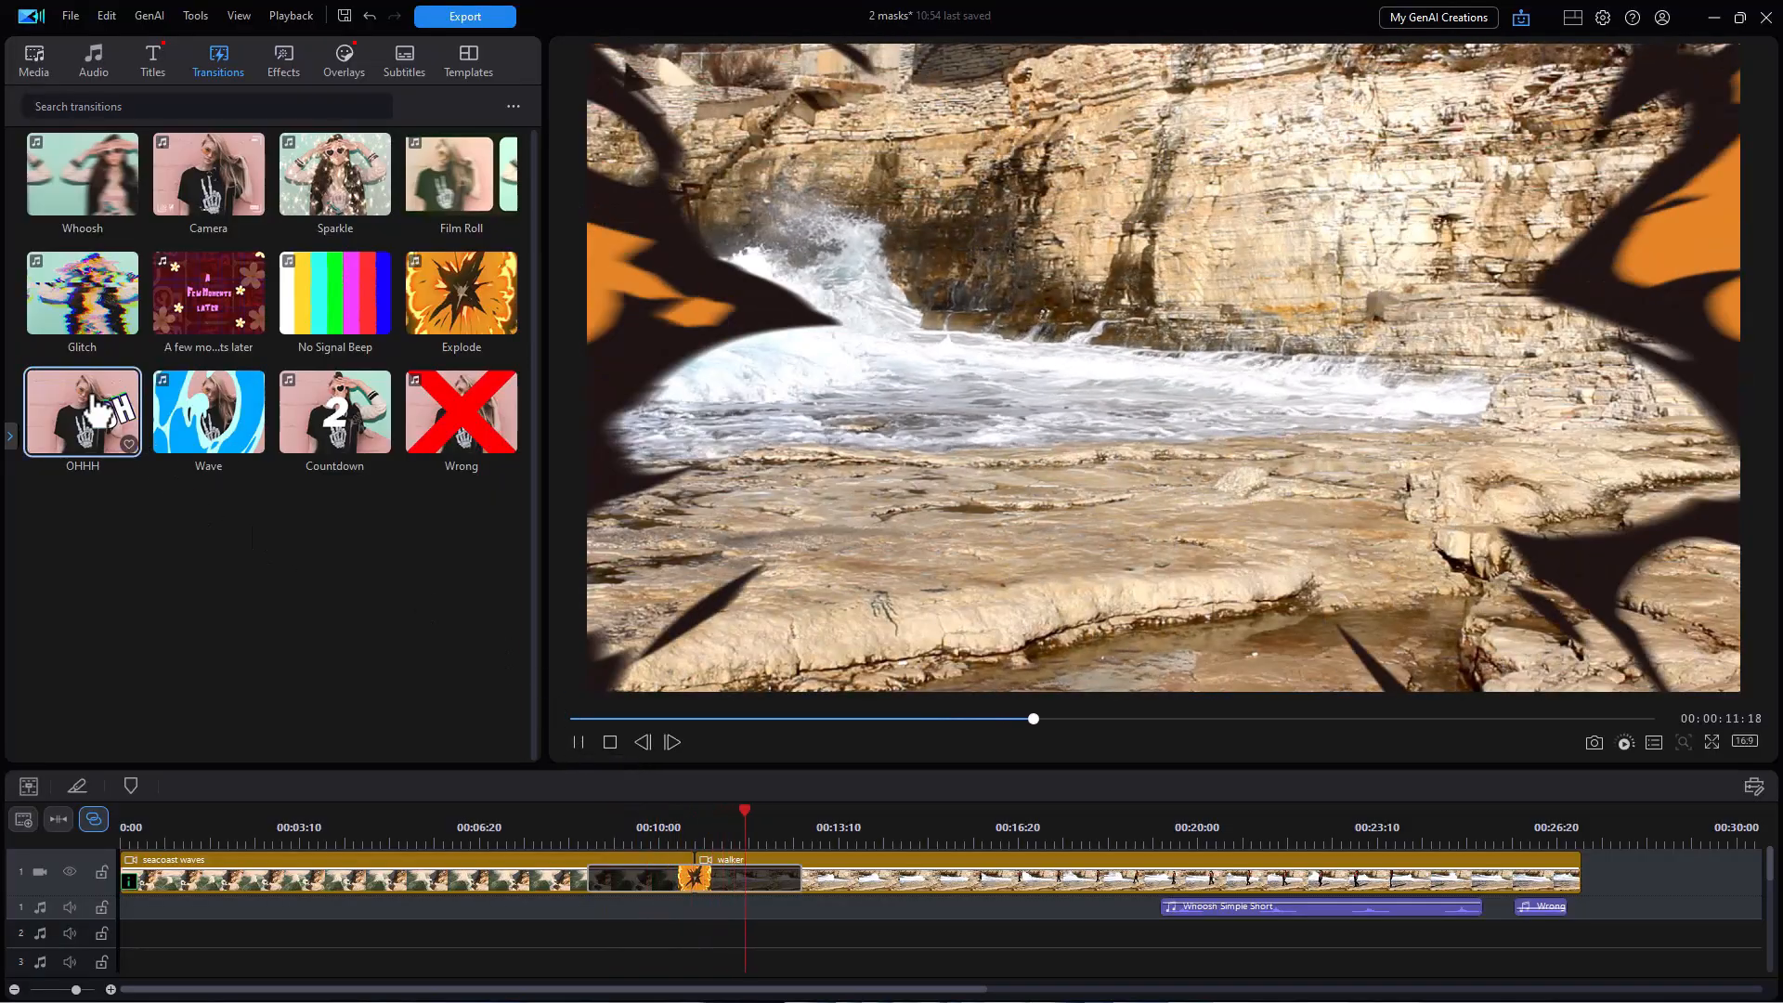
Replace the Explode transition with OHHH and play it back from just before the transition
drag(92, 408, 660, 884)
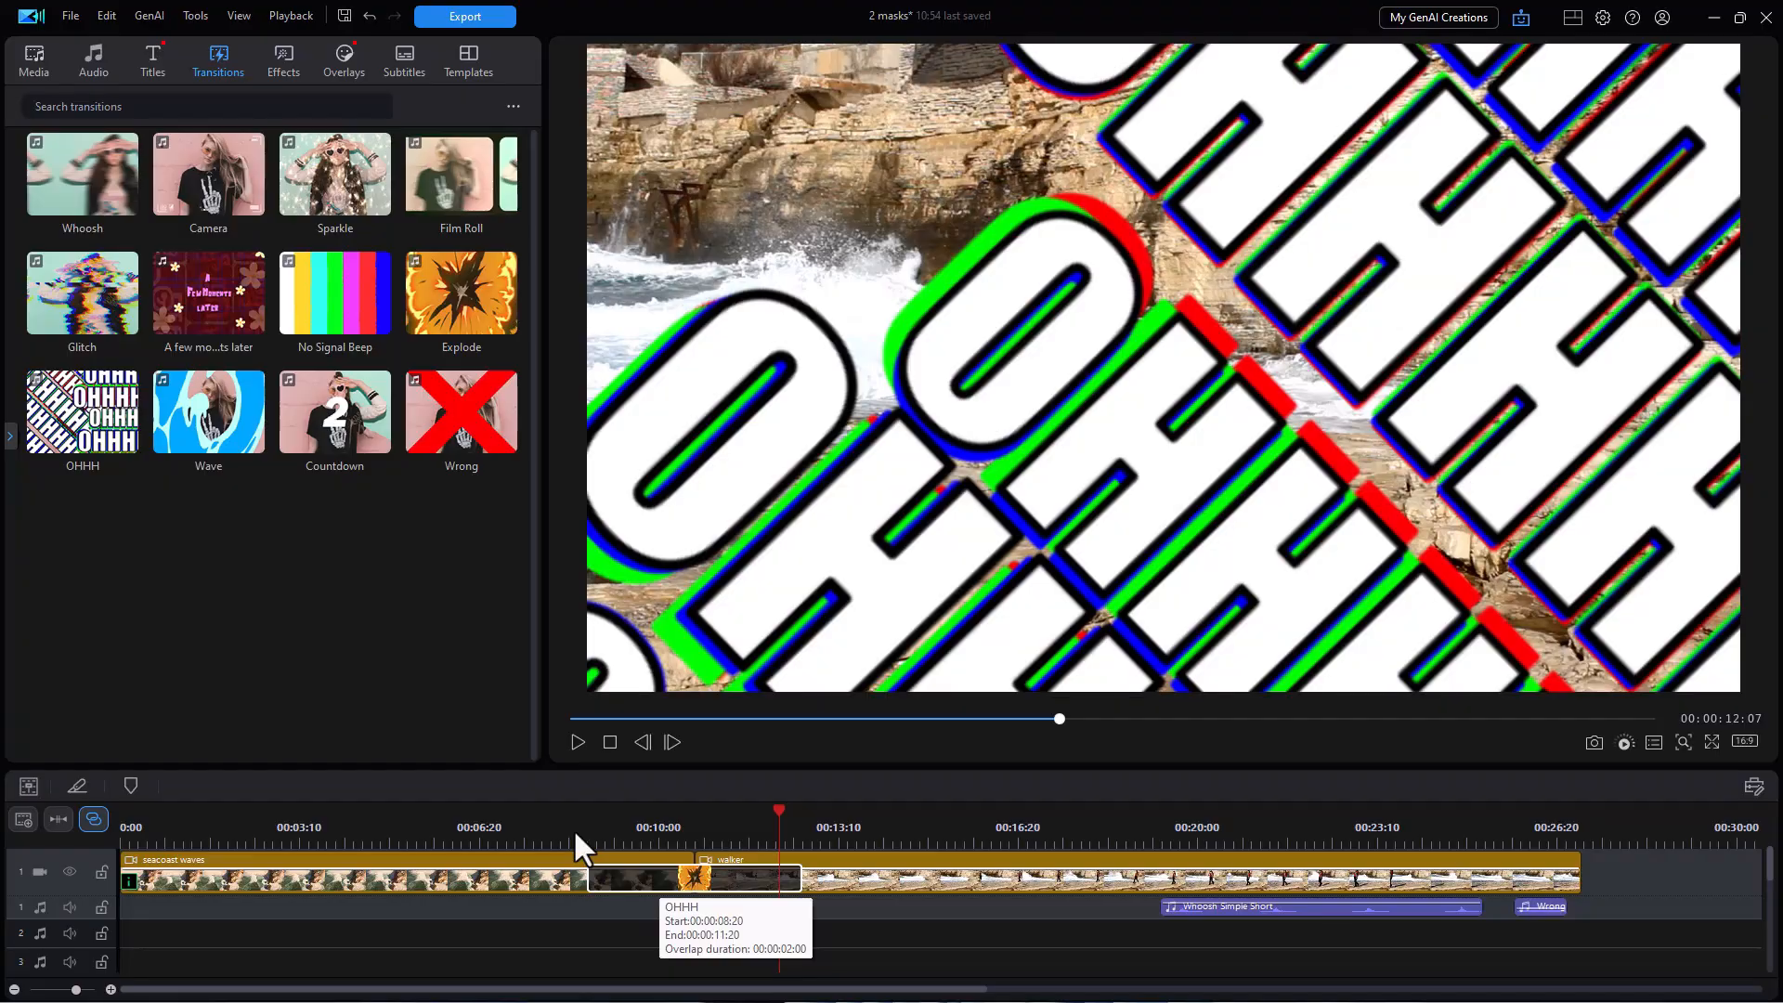
click(570, 834)
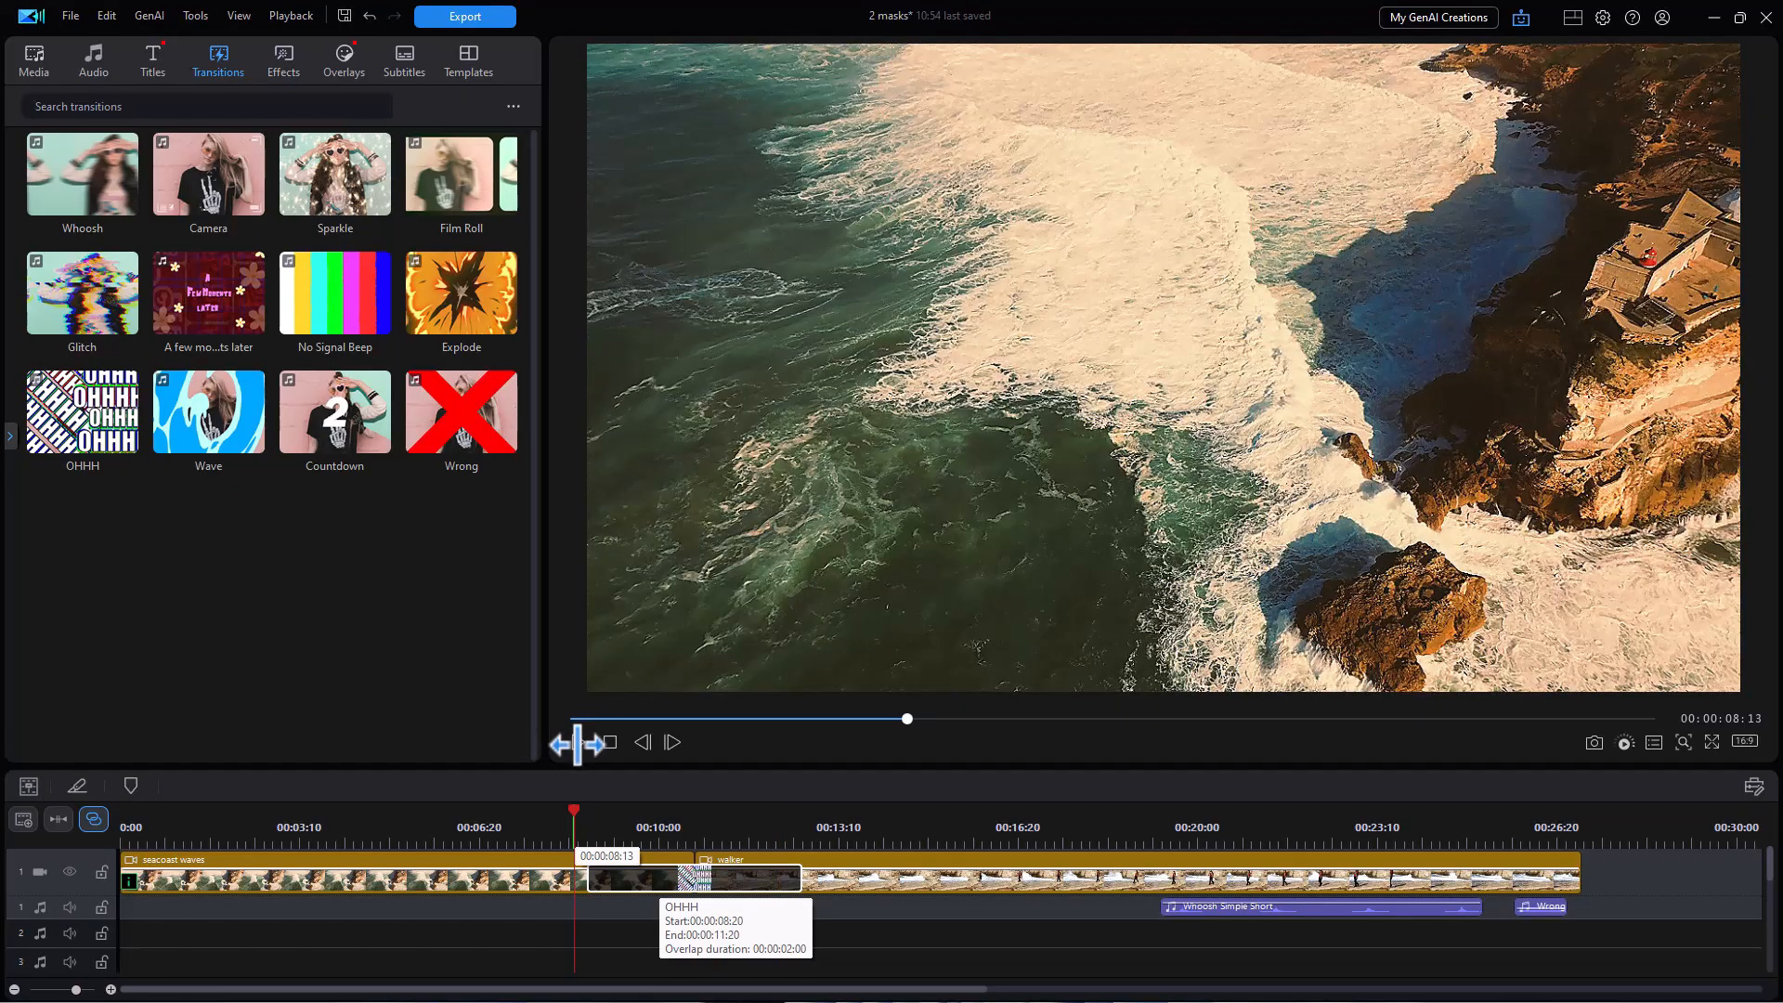
click(578, 743)
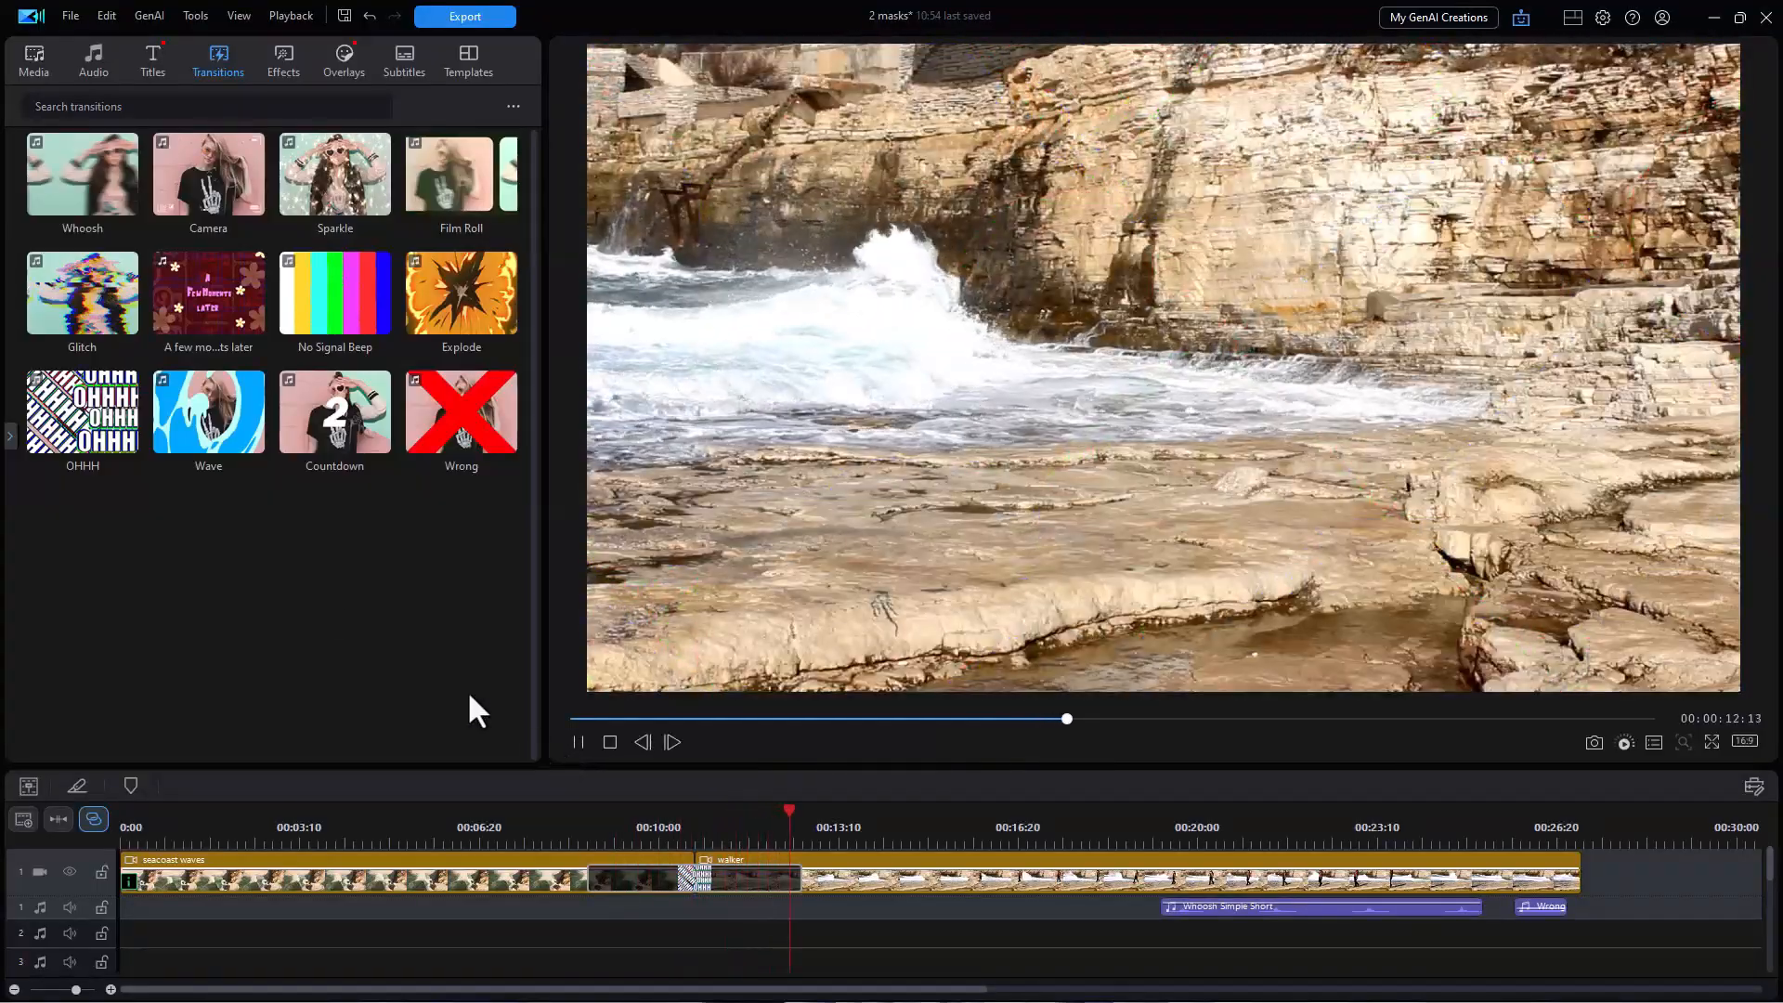
Replace the OHHH transition with Wave and preview it from just before the transition
click(630, 873)
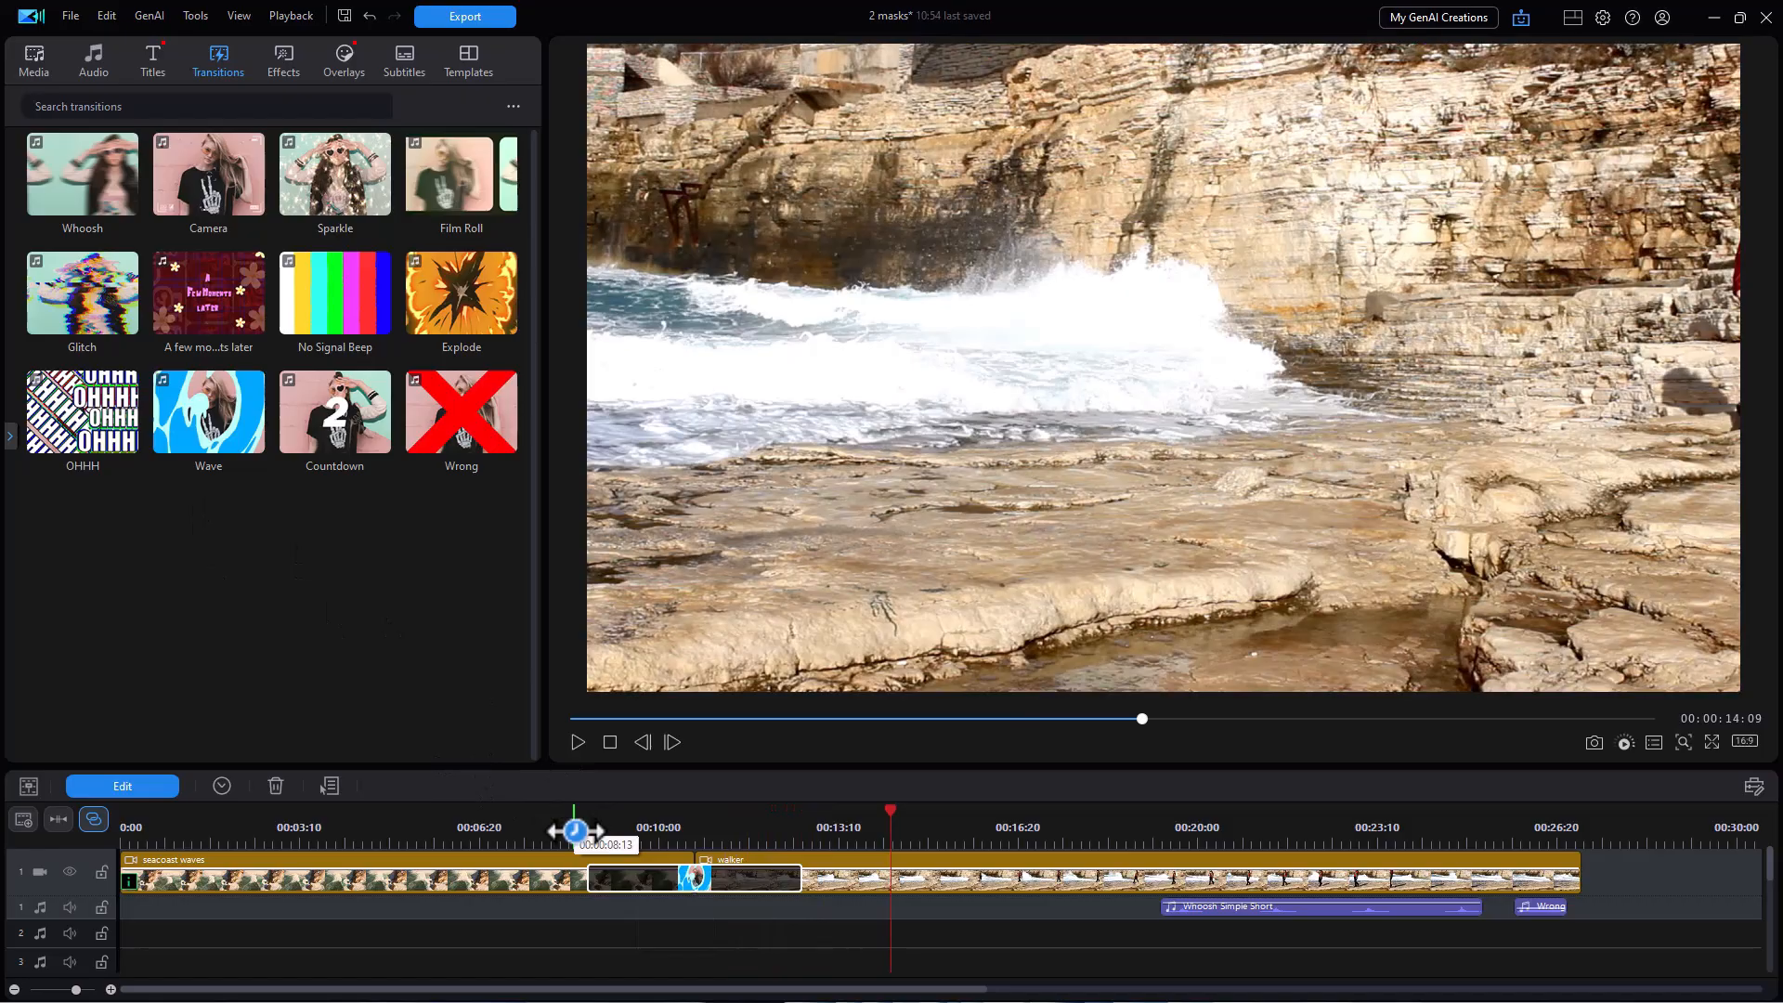
click(574, 831)
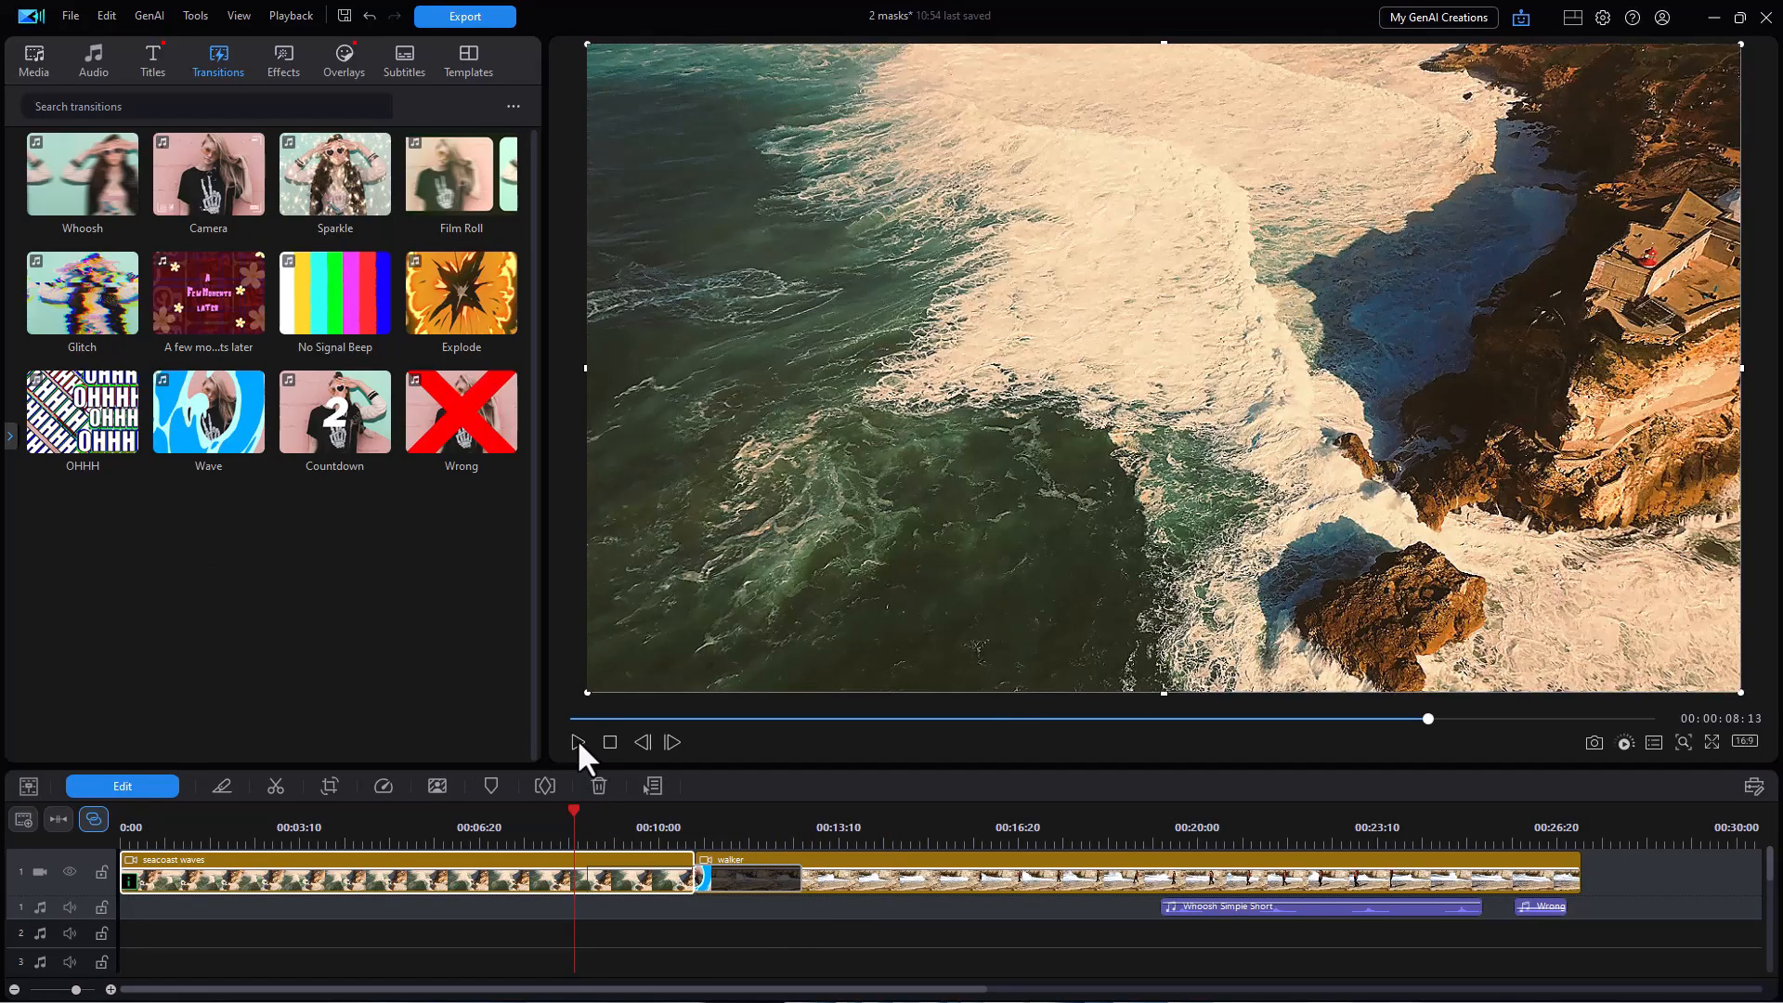
click(577, 741)
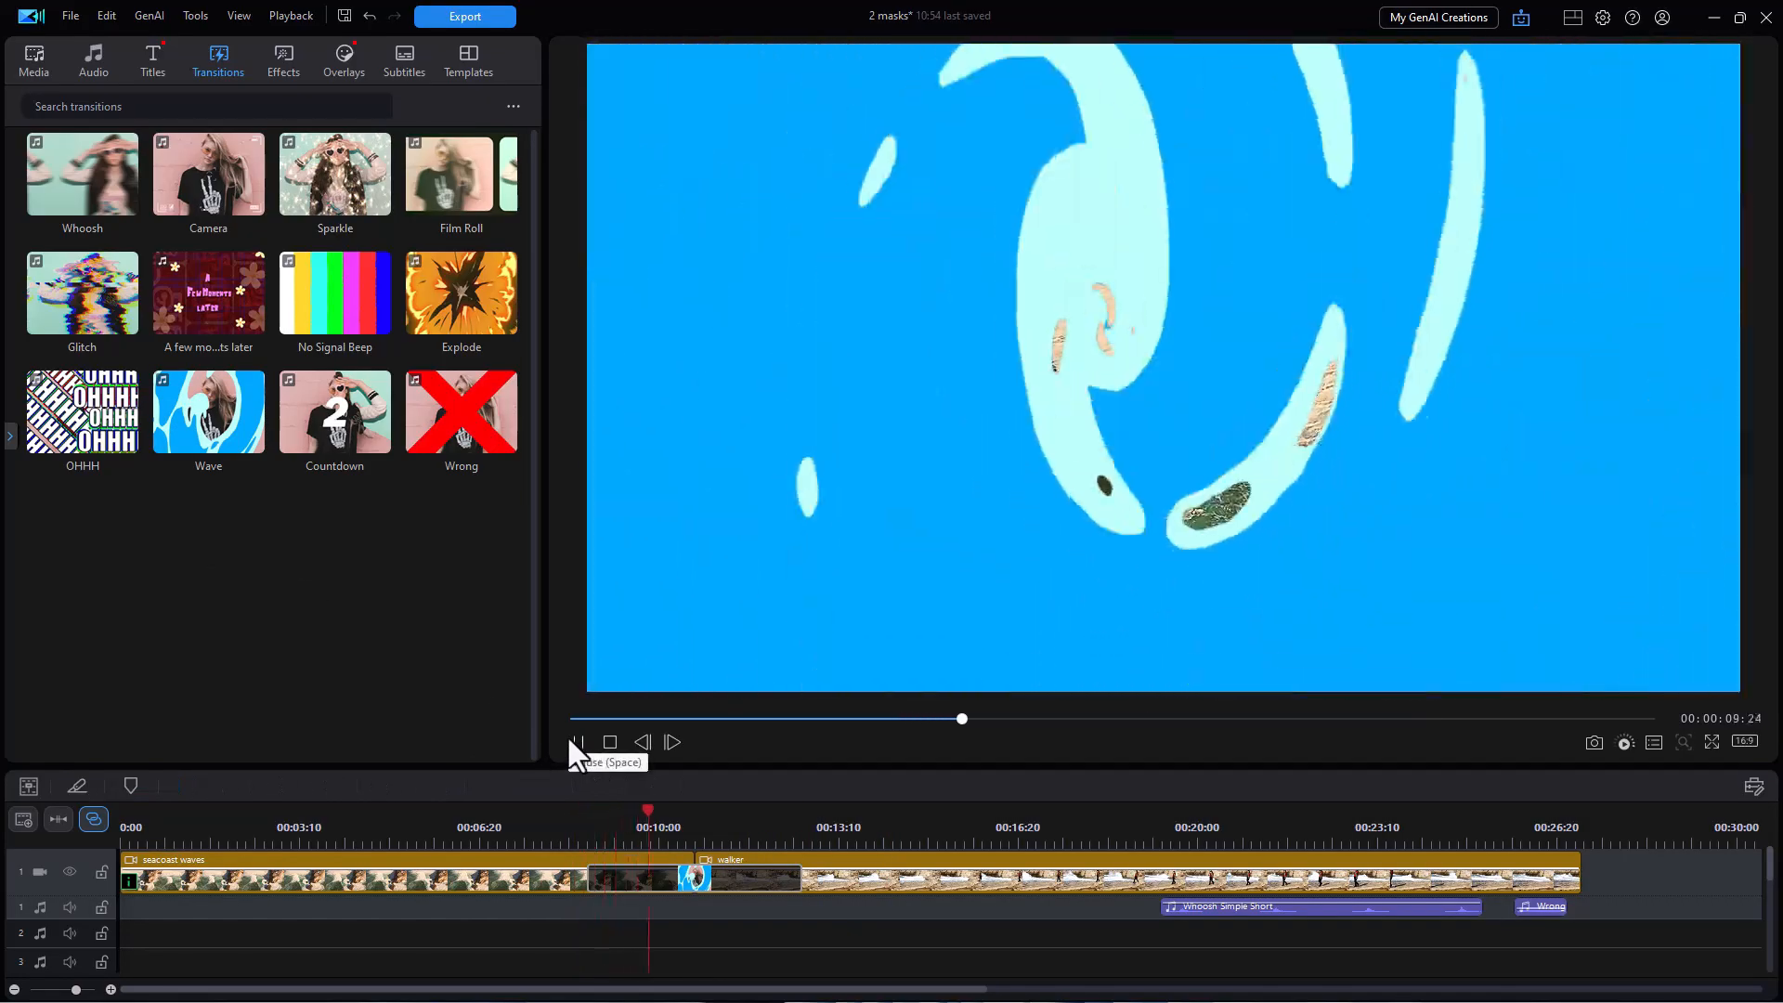
Replace the Wave transition with Countdown and play it back from just before the transition
drag(339, 422, 648, 882)
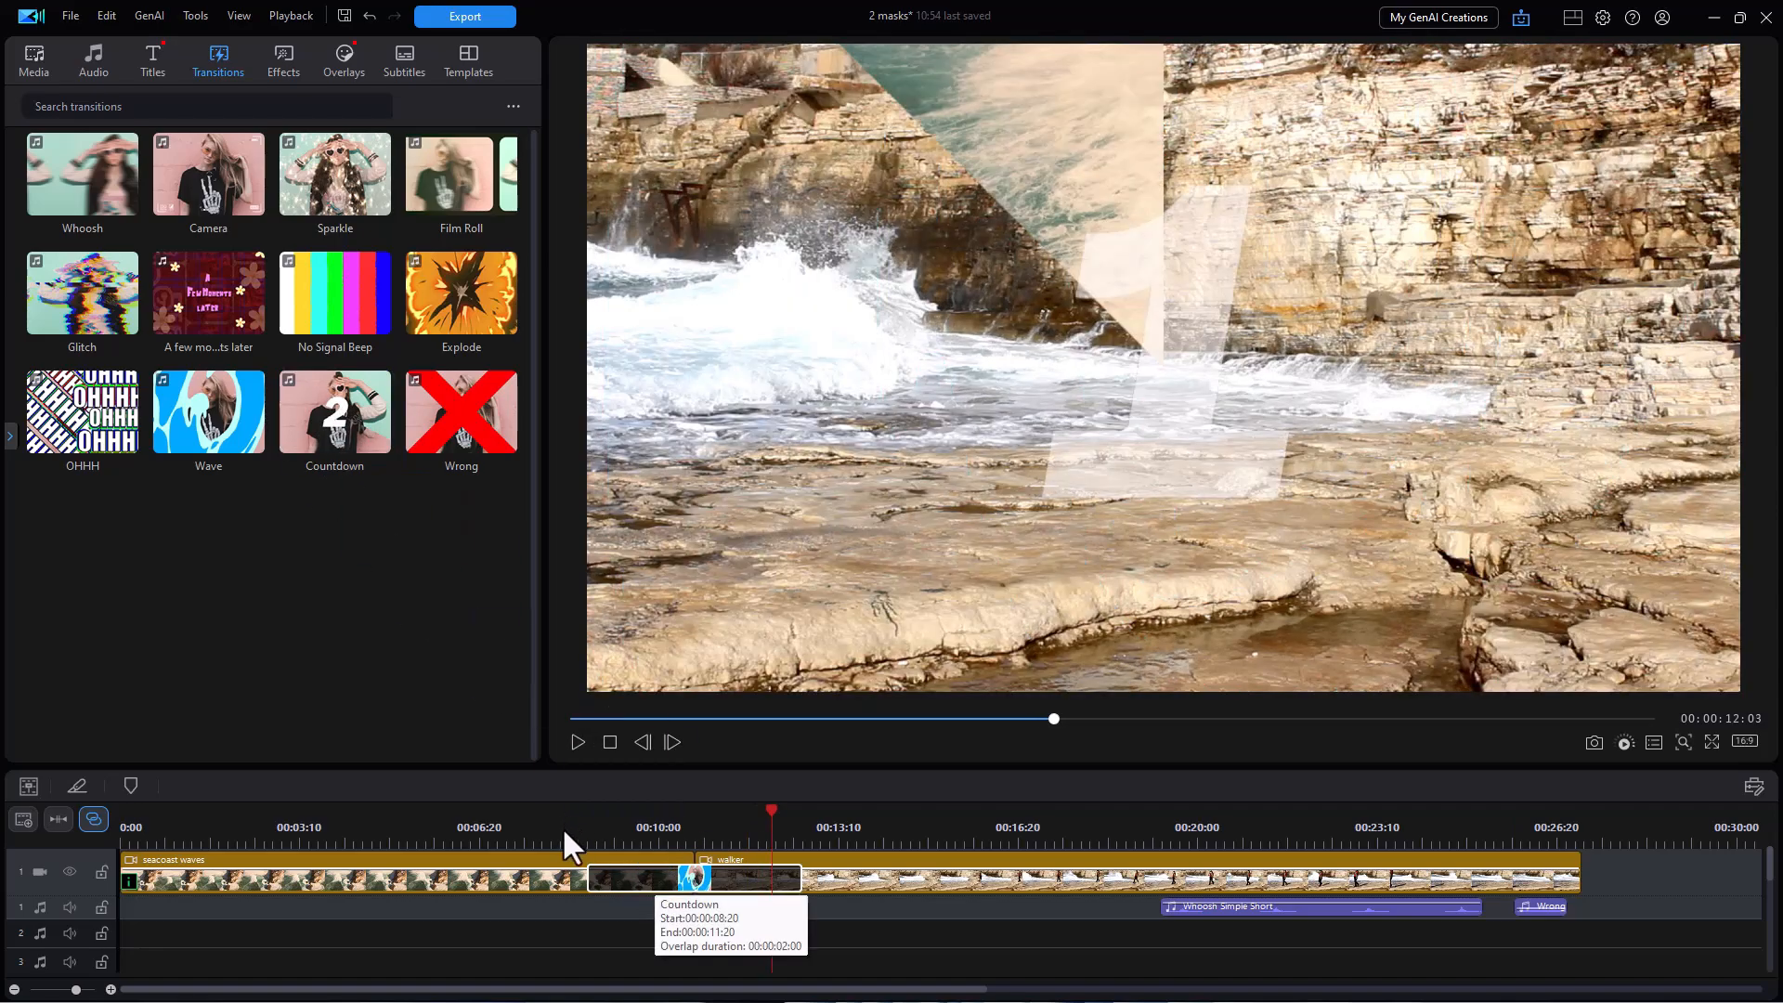
click(565, 827)
click(572, 741)
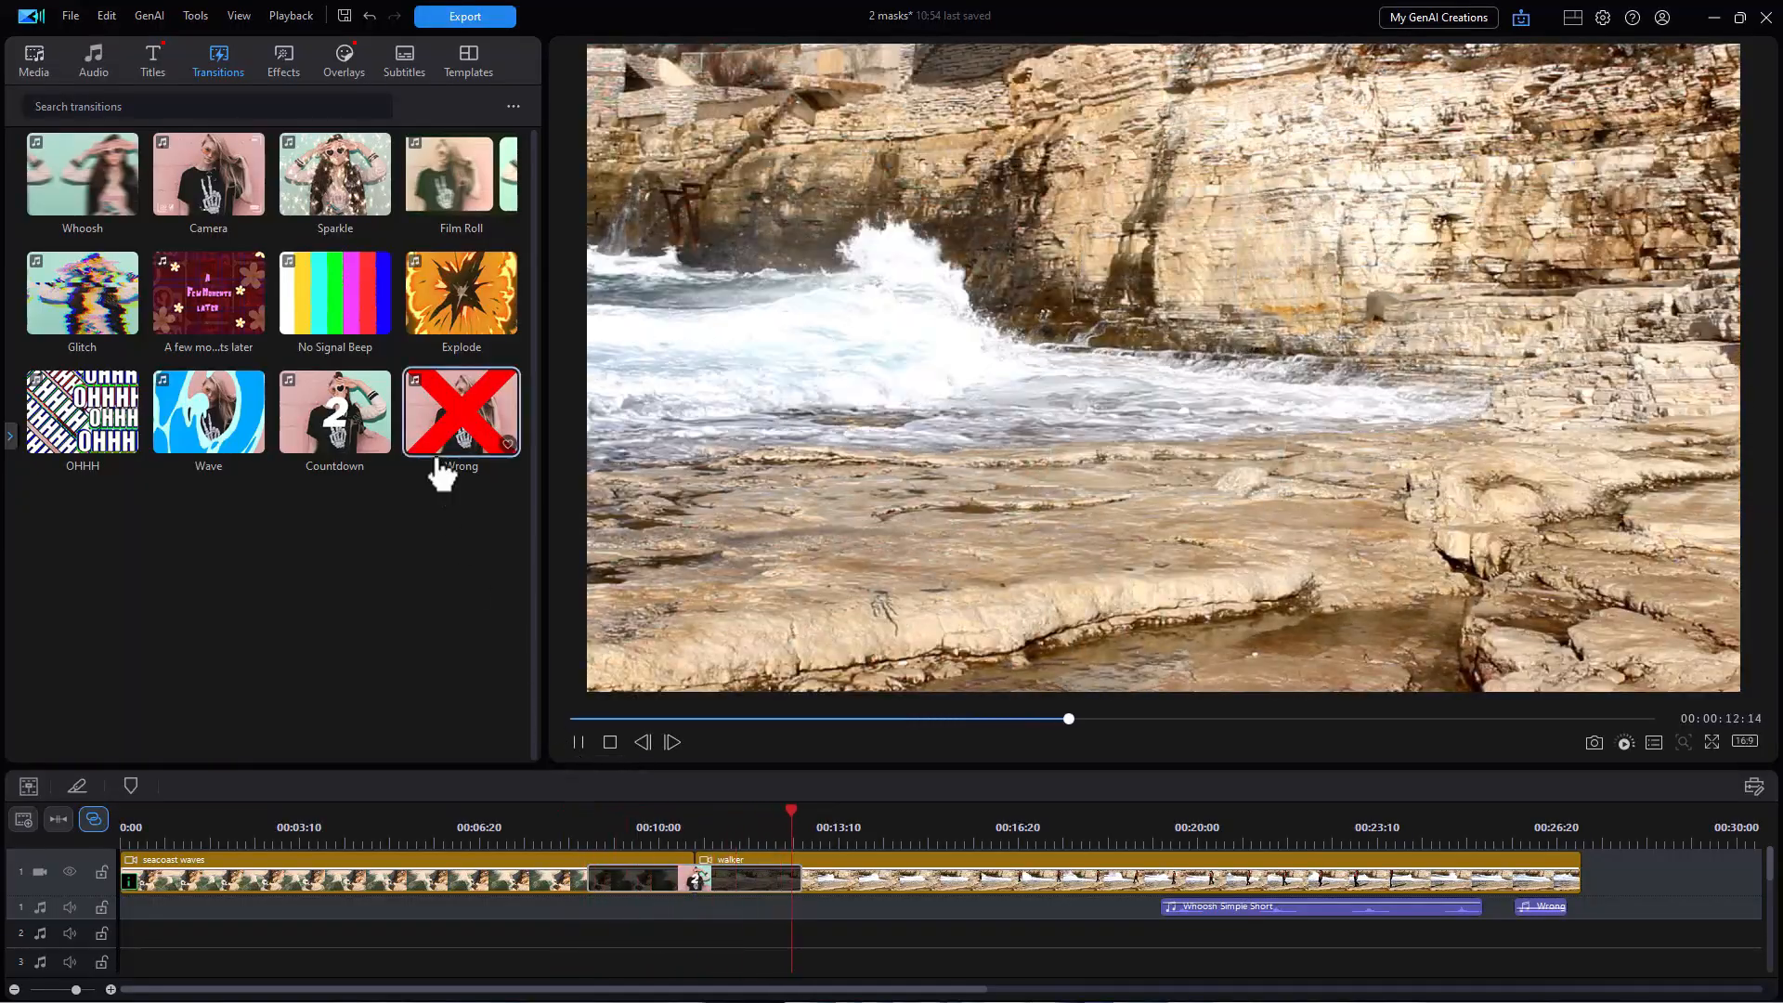
Replace the Countdown transition with Wrong, preview it from just before the transition, and pause playback
mouse_move(462, 422)
mouse_down()
mouse_move(612, 724)
mouse_move(661, 882)
mouse_up()
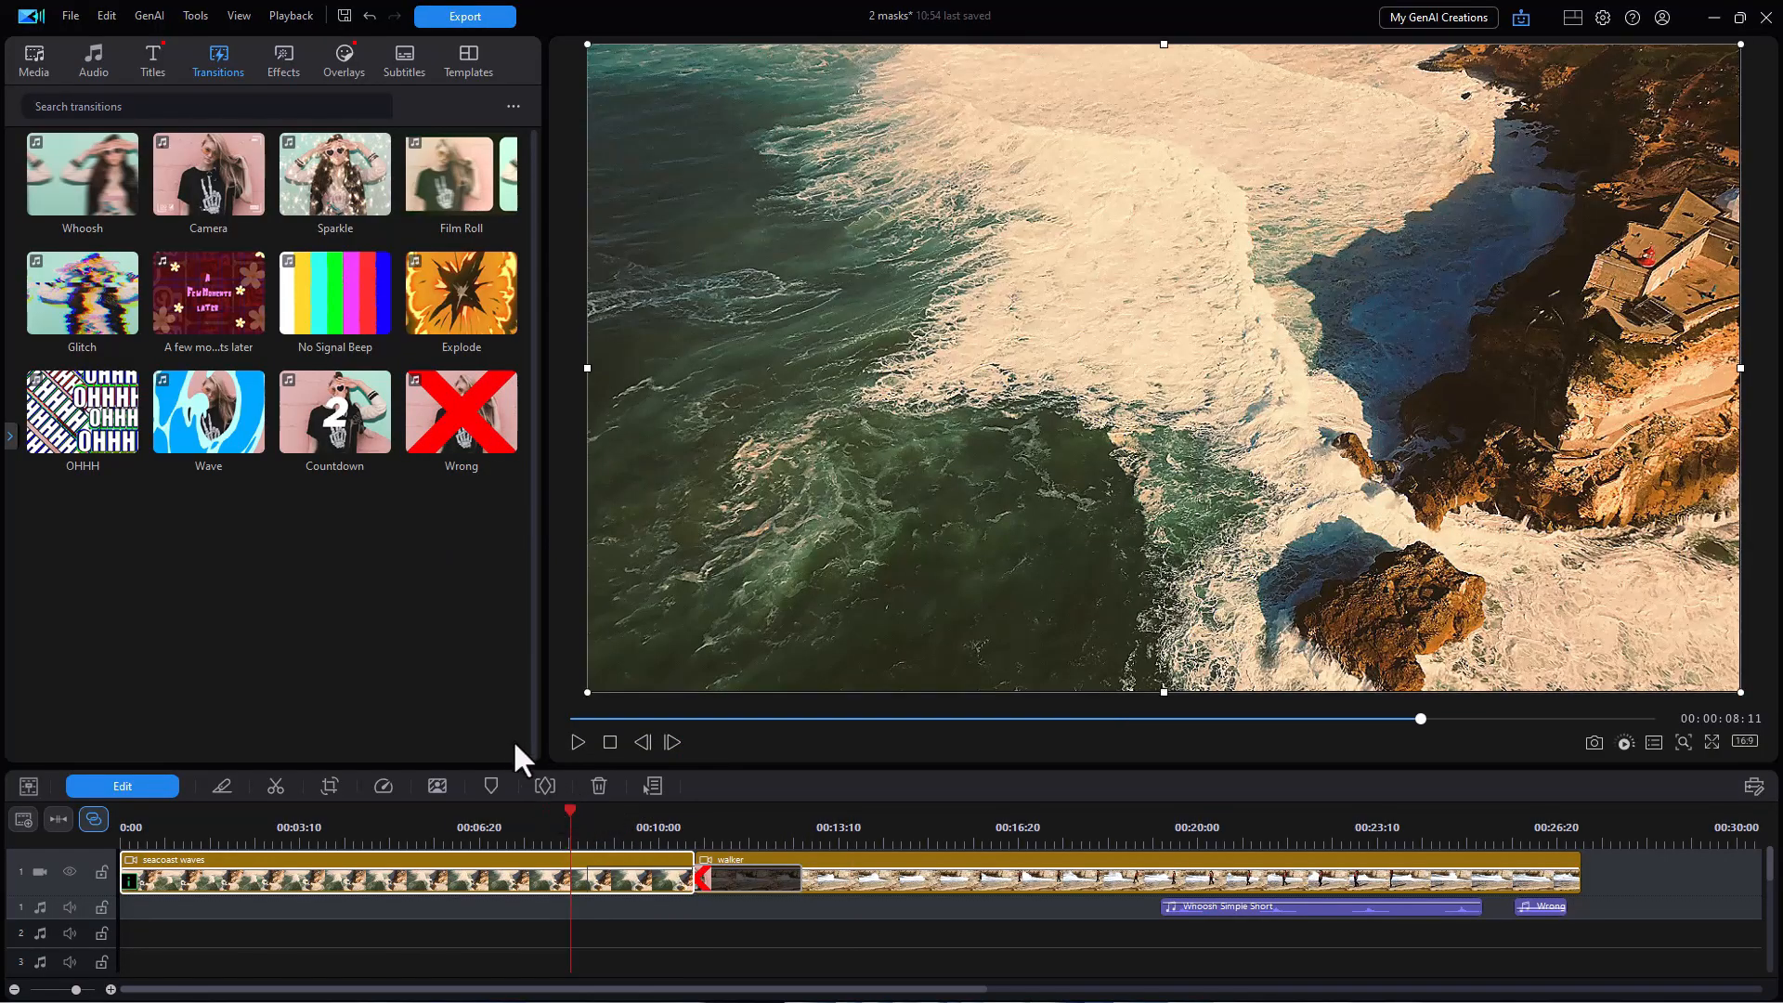
click(578, 739)
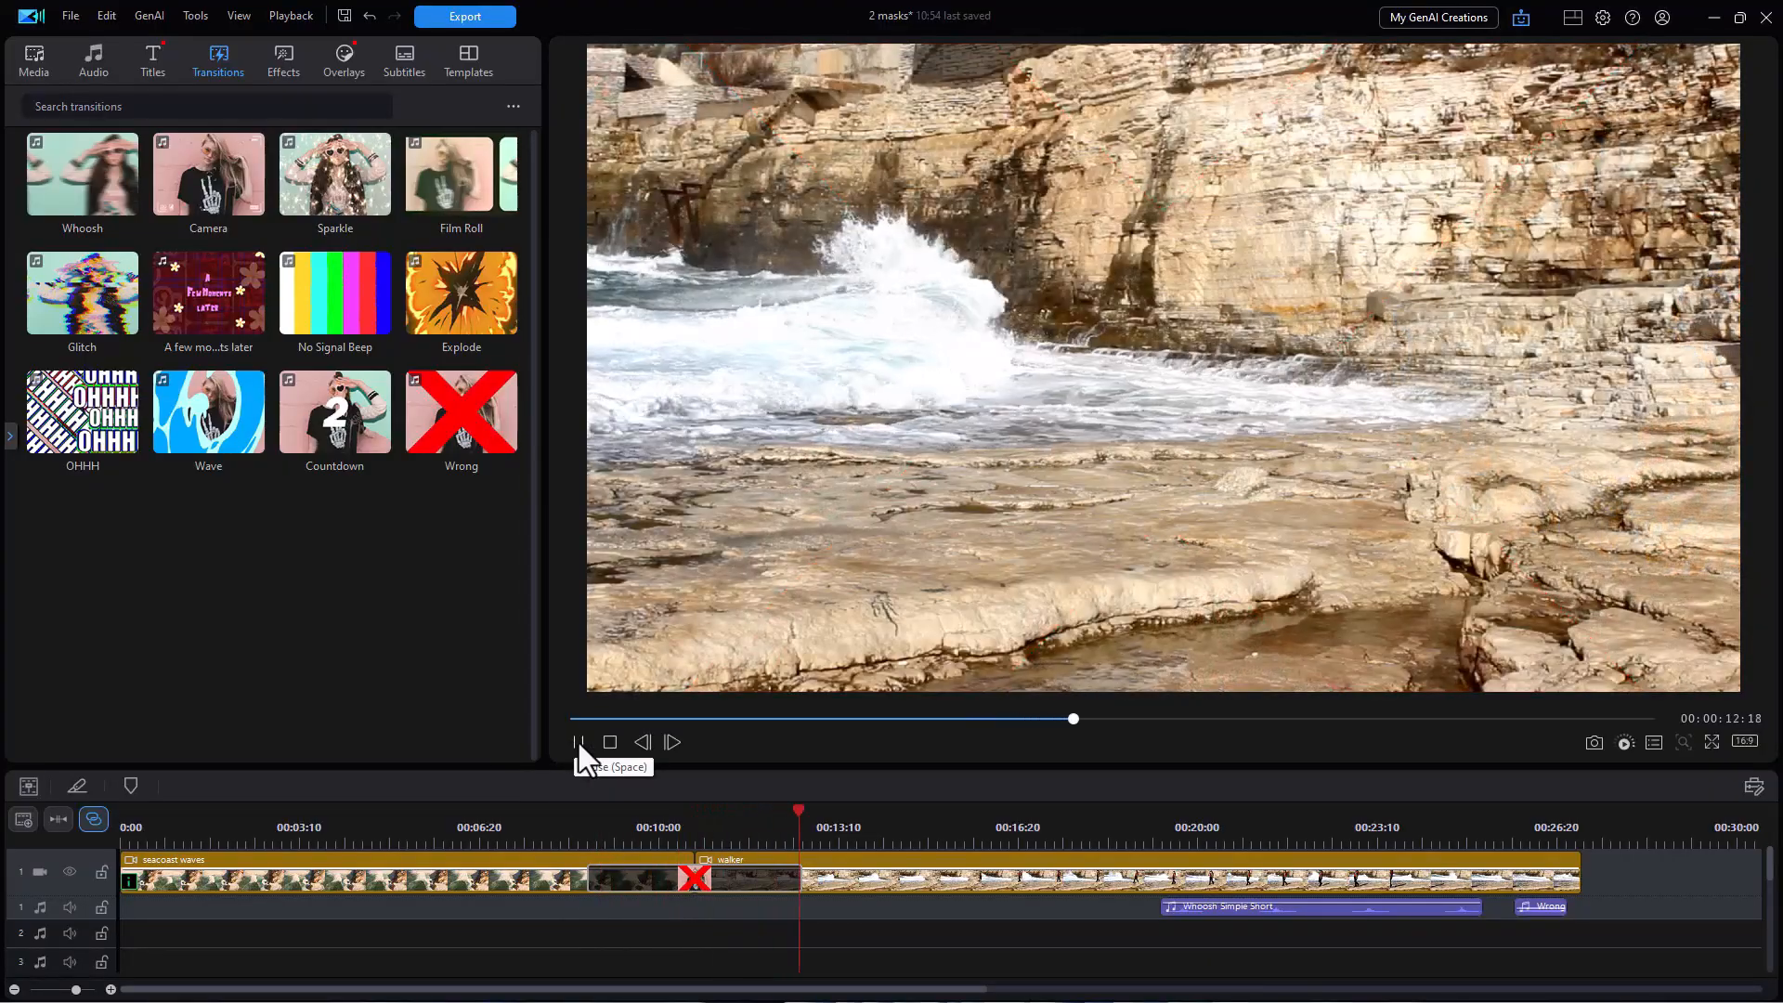
click(578, 741)
Delete the Wrong transition from between the seacoast waves and walker clips
mouse_move(660, 888)
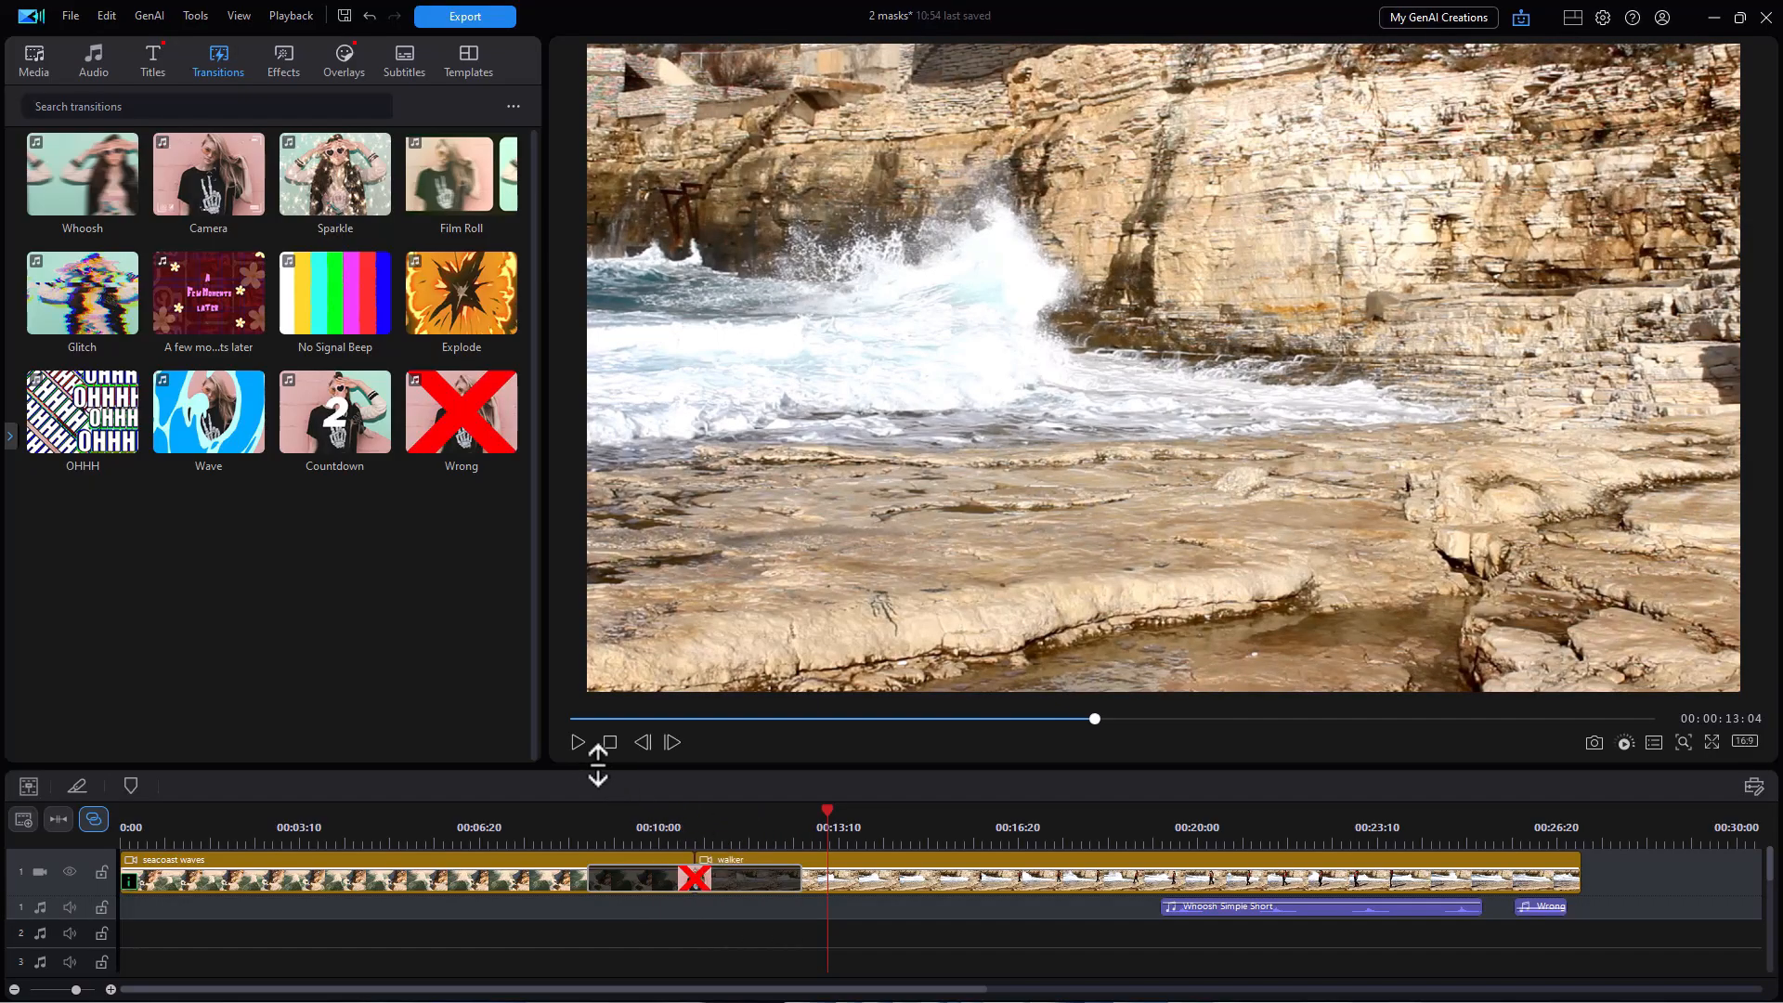
click(738, 877)
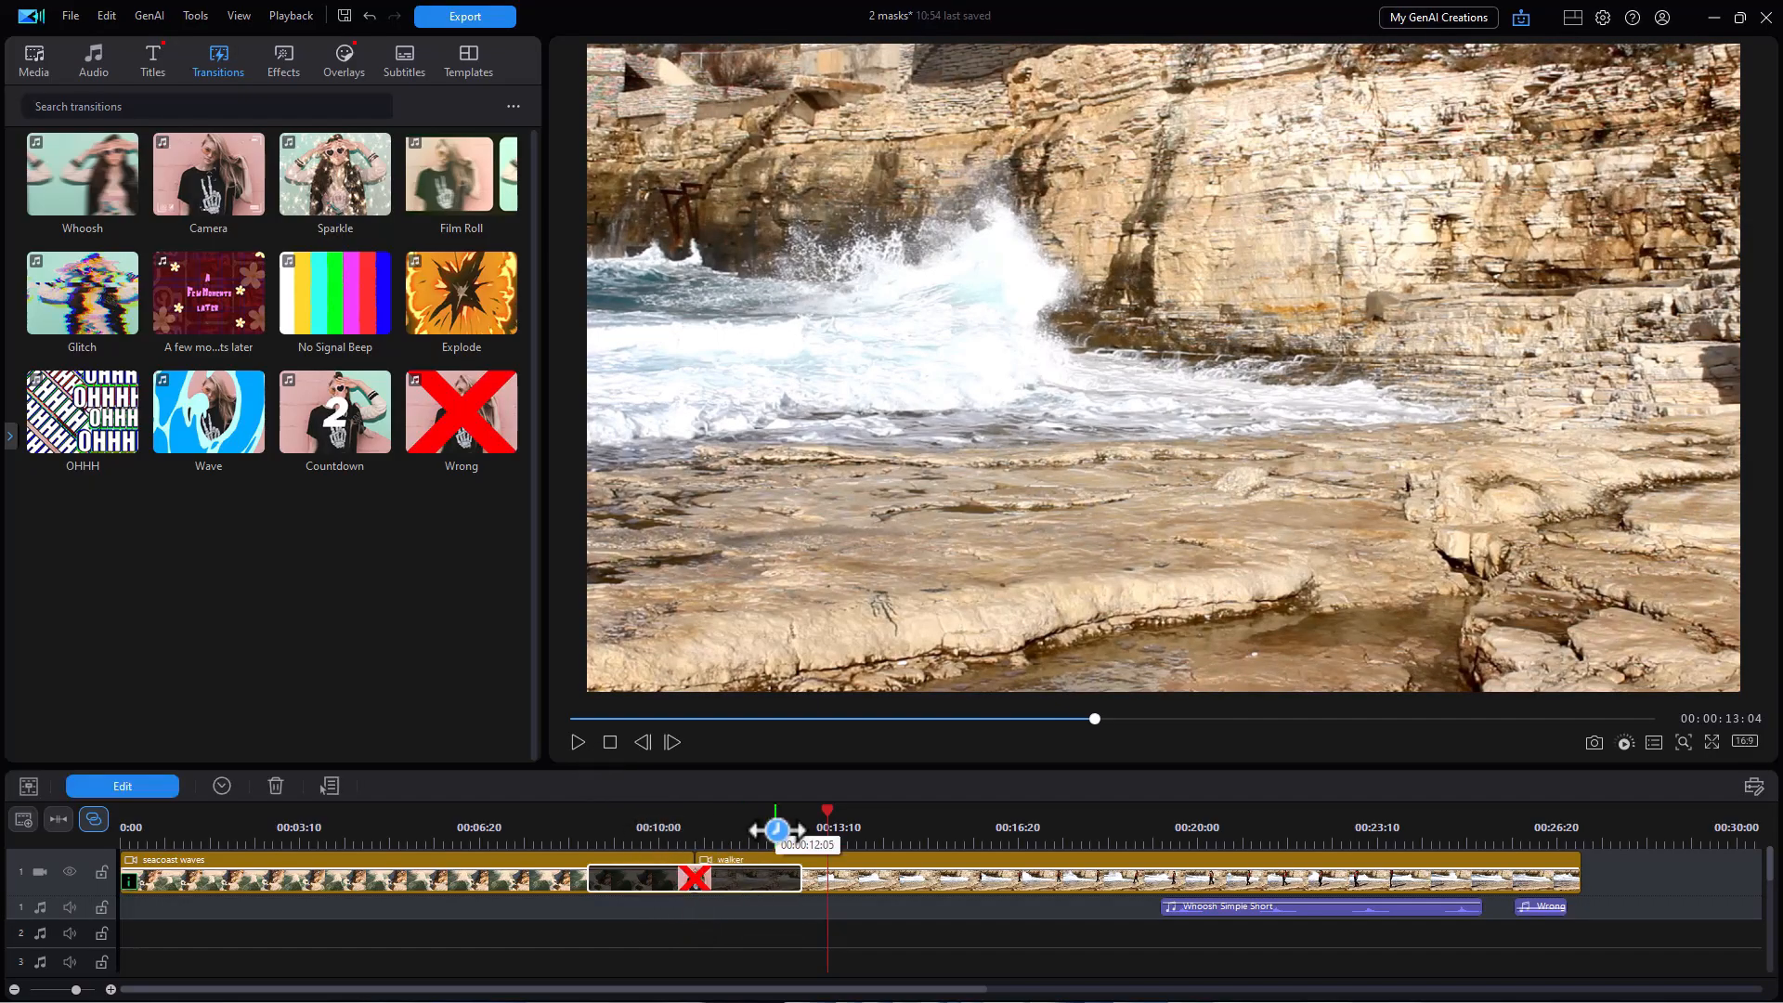
key(Delete)
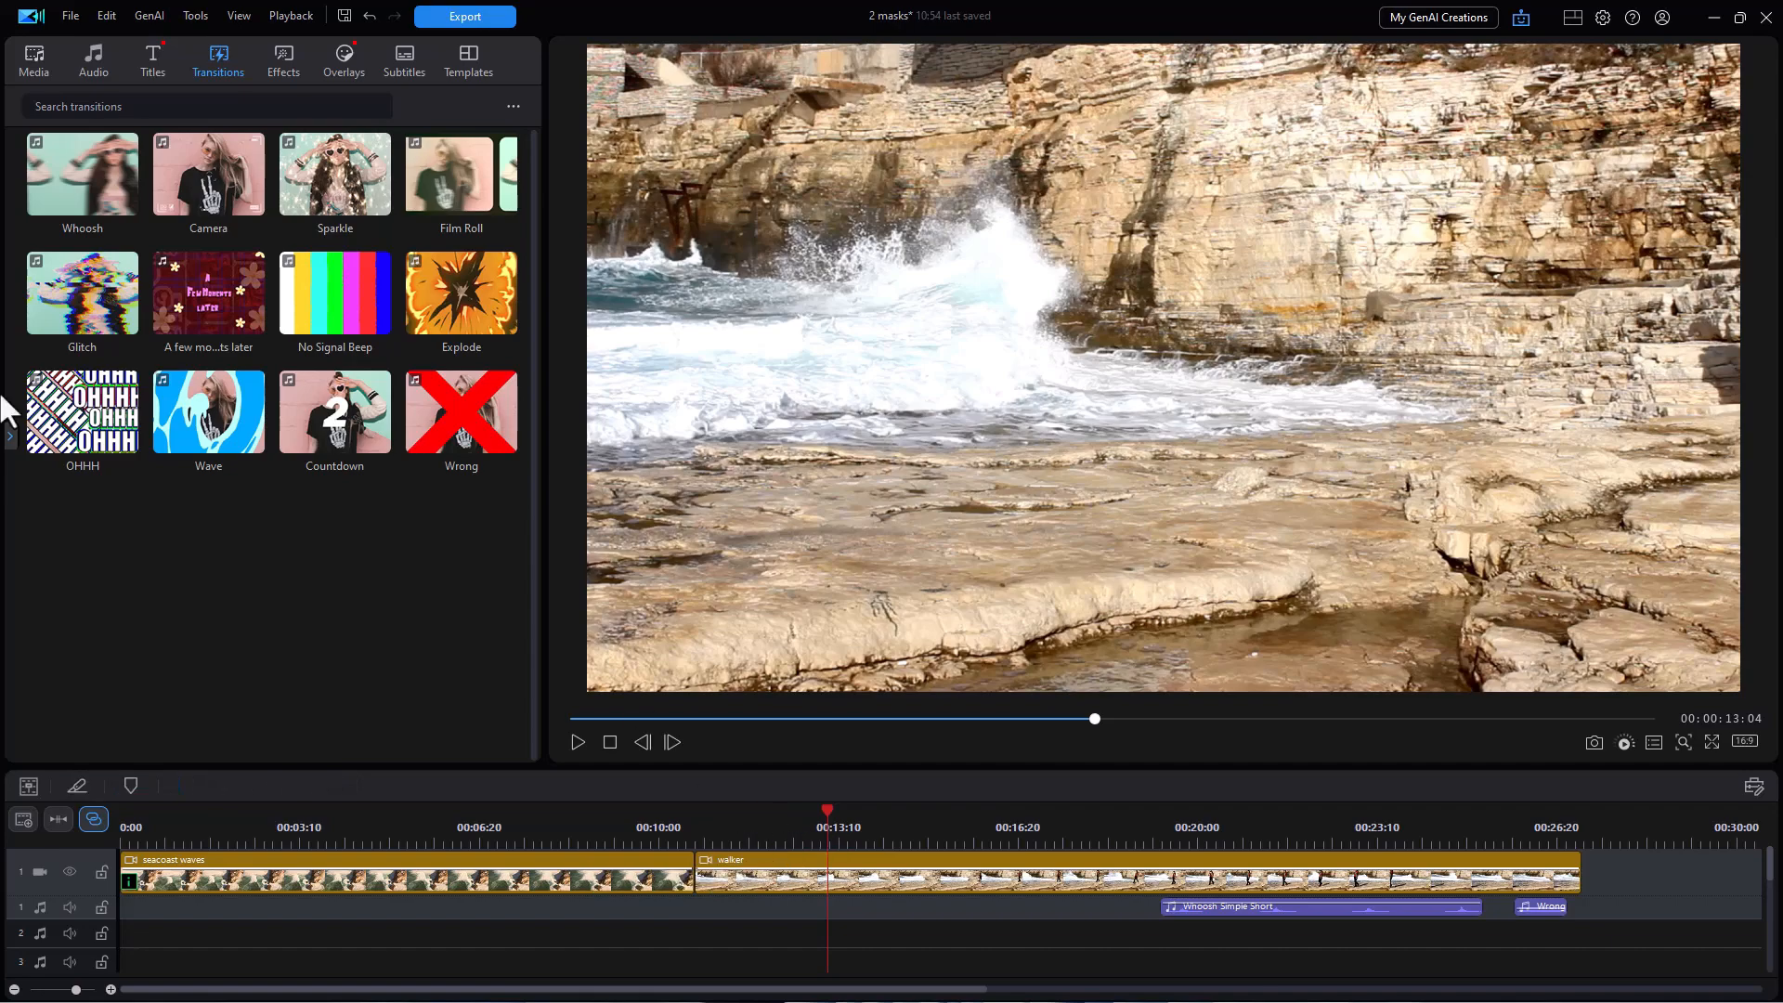
Place the Page Roll transition from My Favorites between the seacoast waves and walker clips and play it back
click(9, 434)
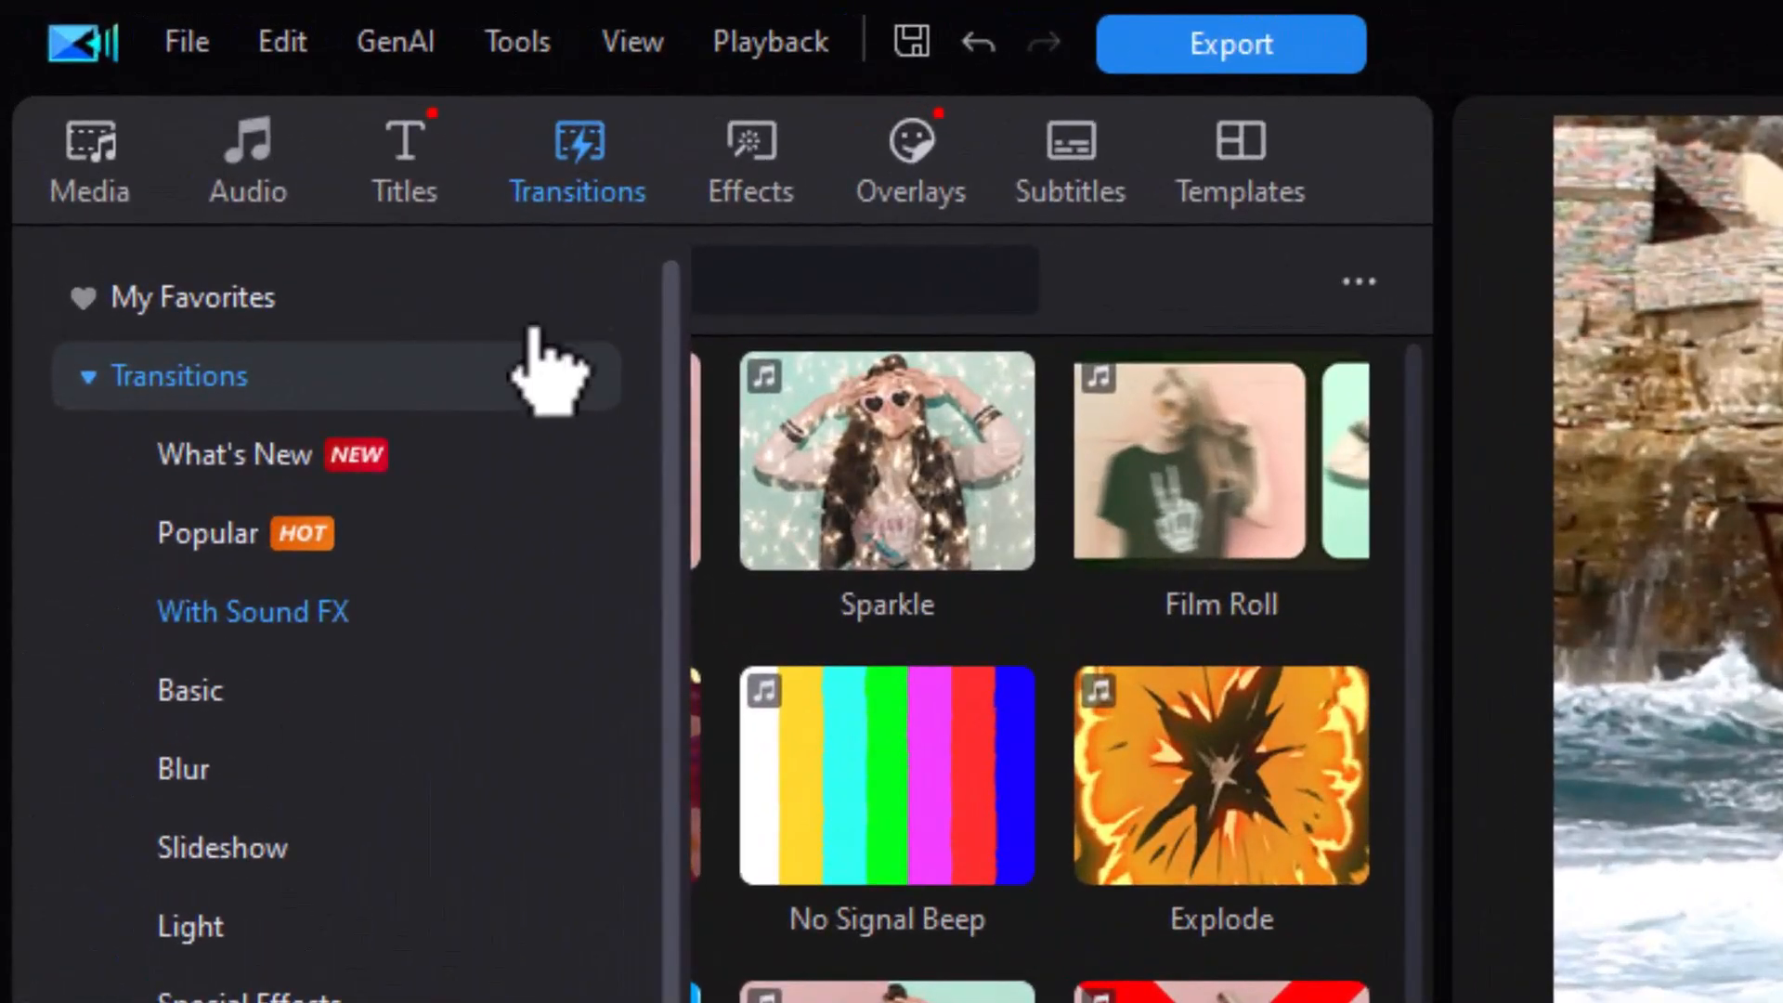
mouse_move(19, 557)
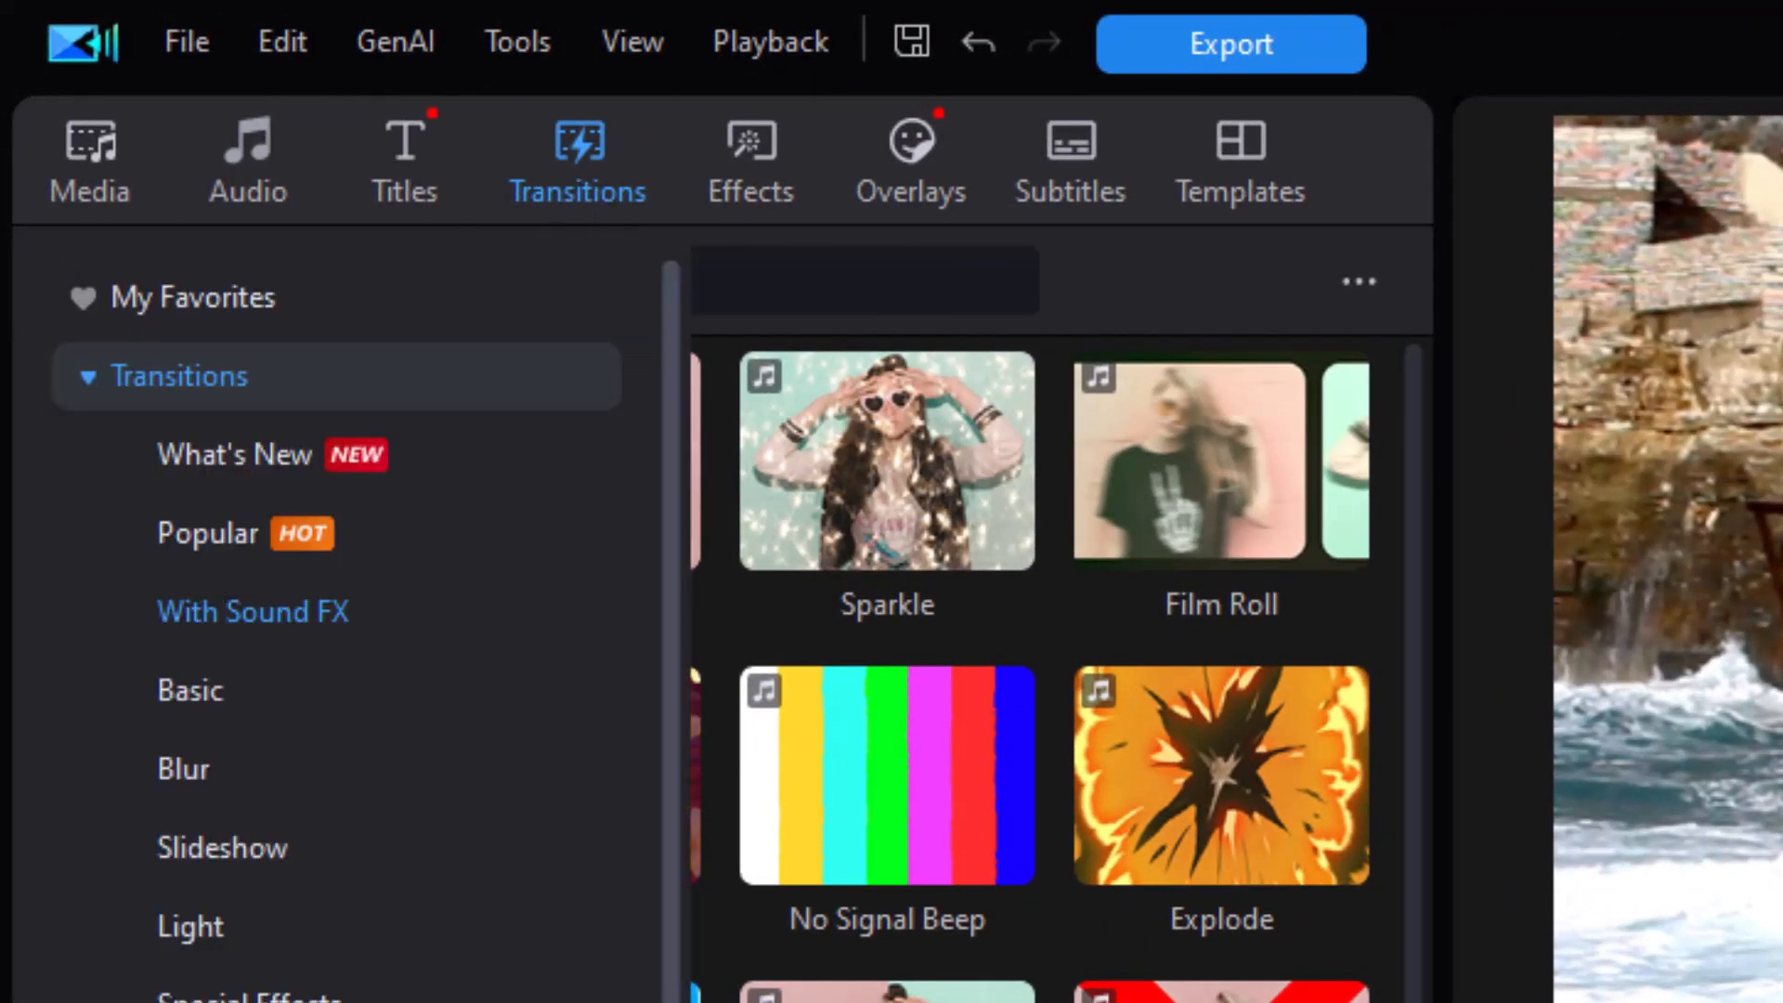
click(264, 300)
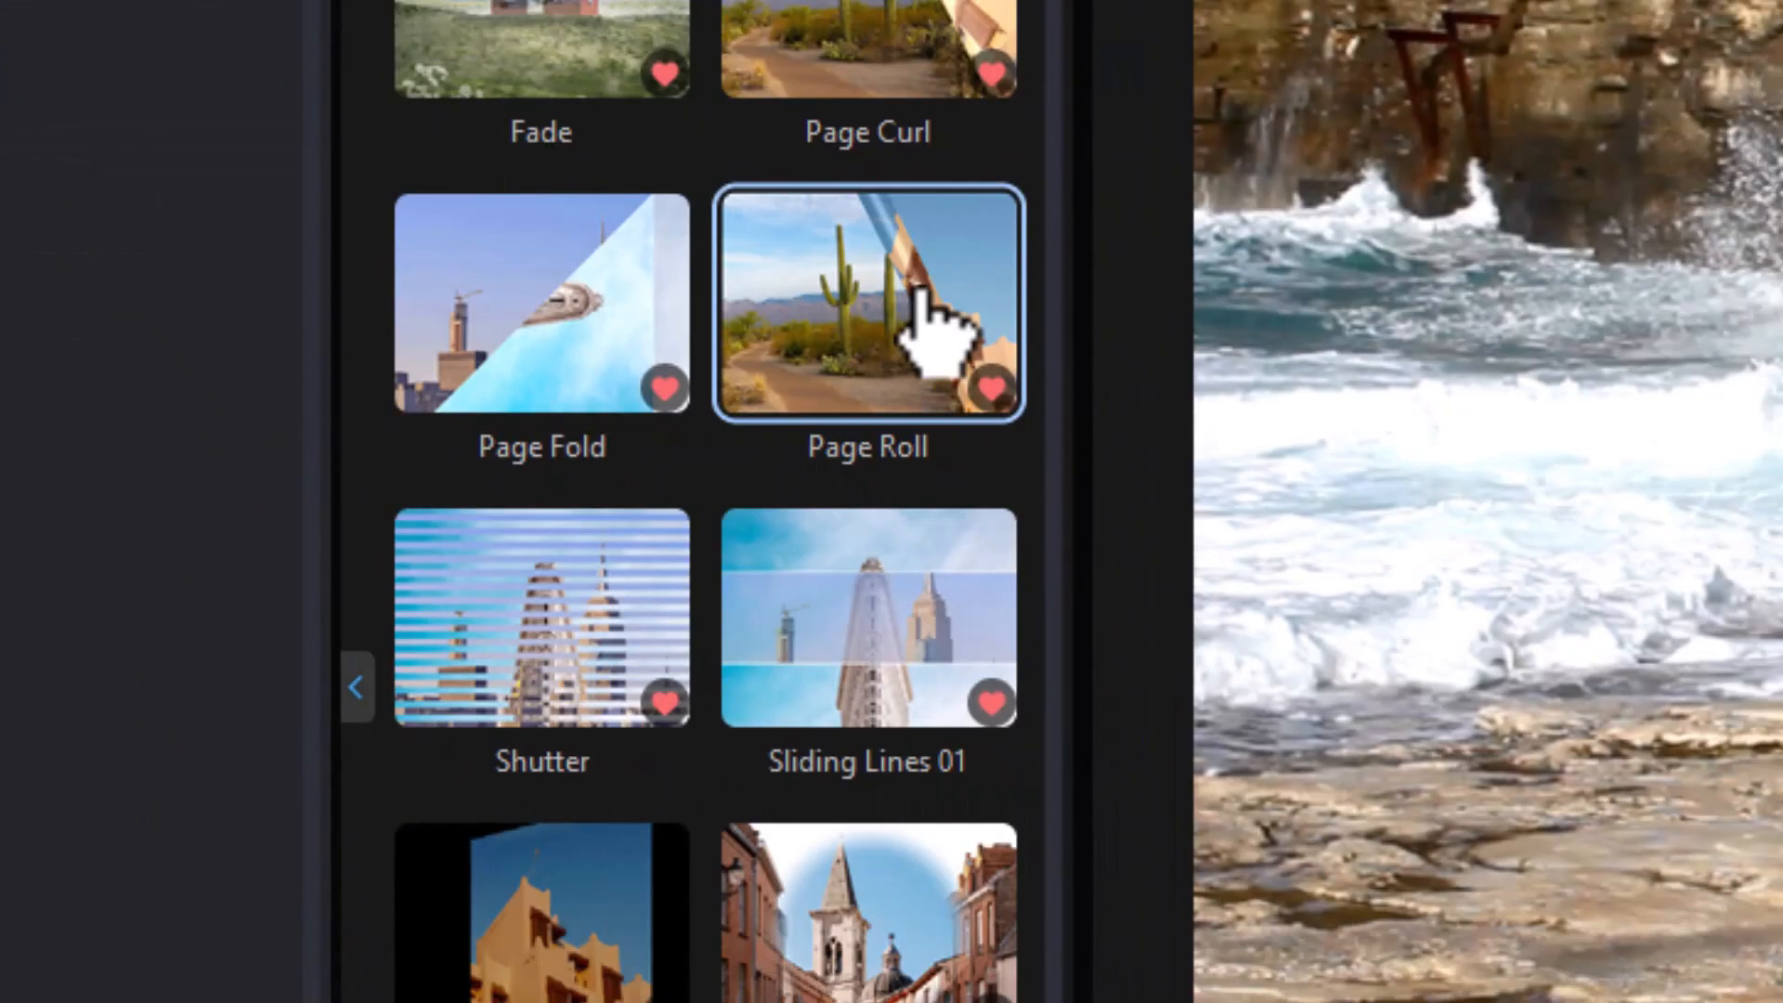
drag(920, 290, 661, 859)
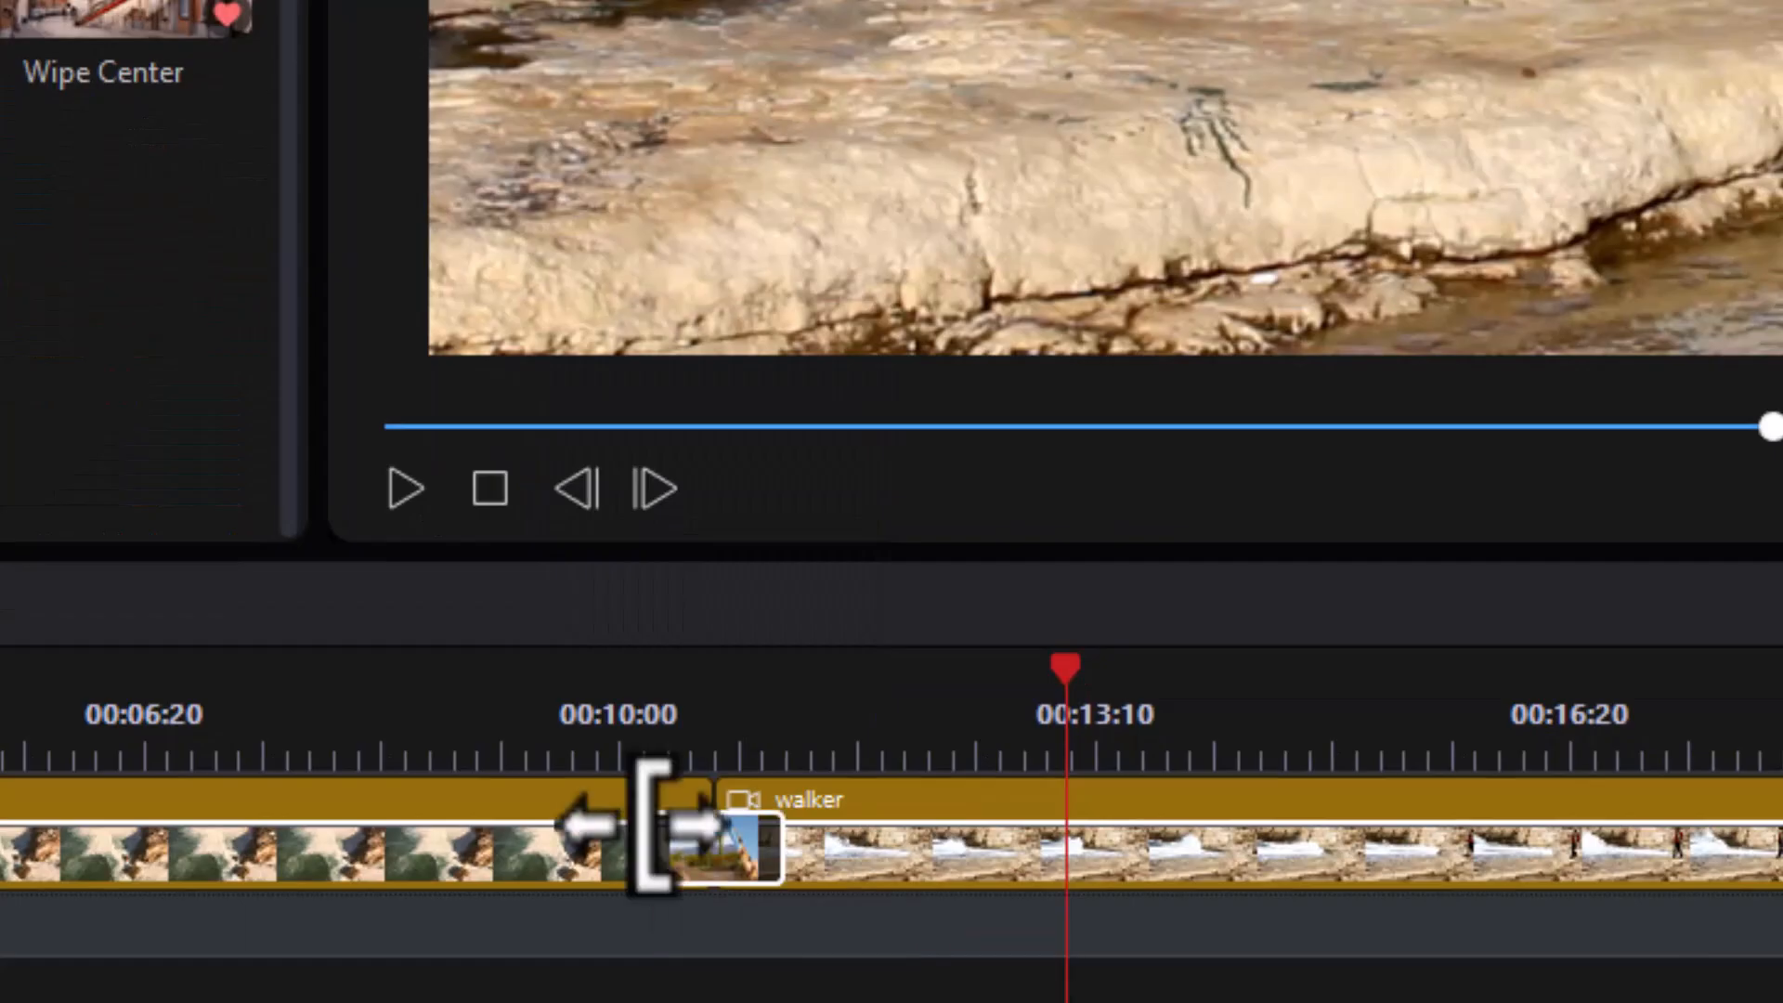
click(598, 711)
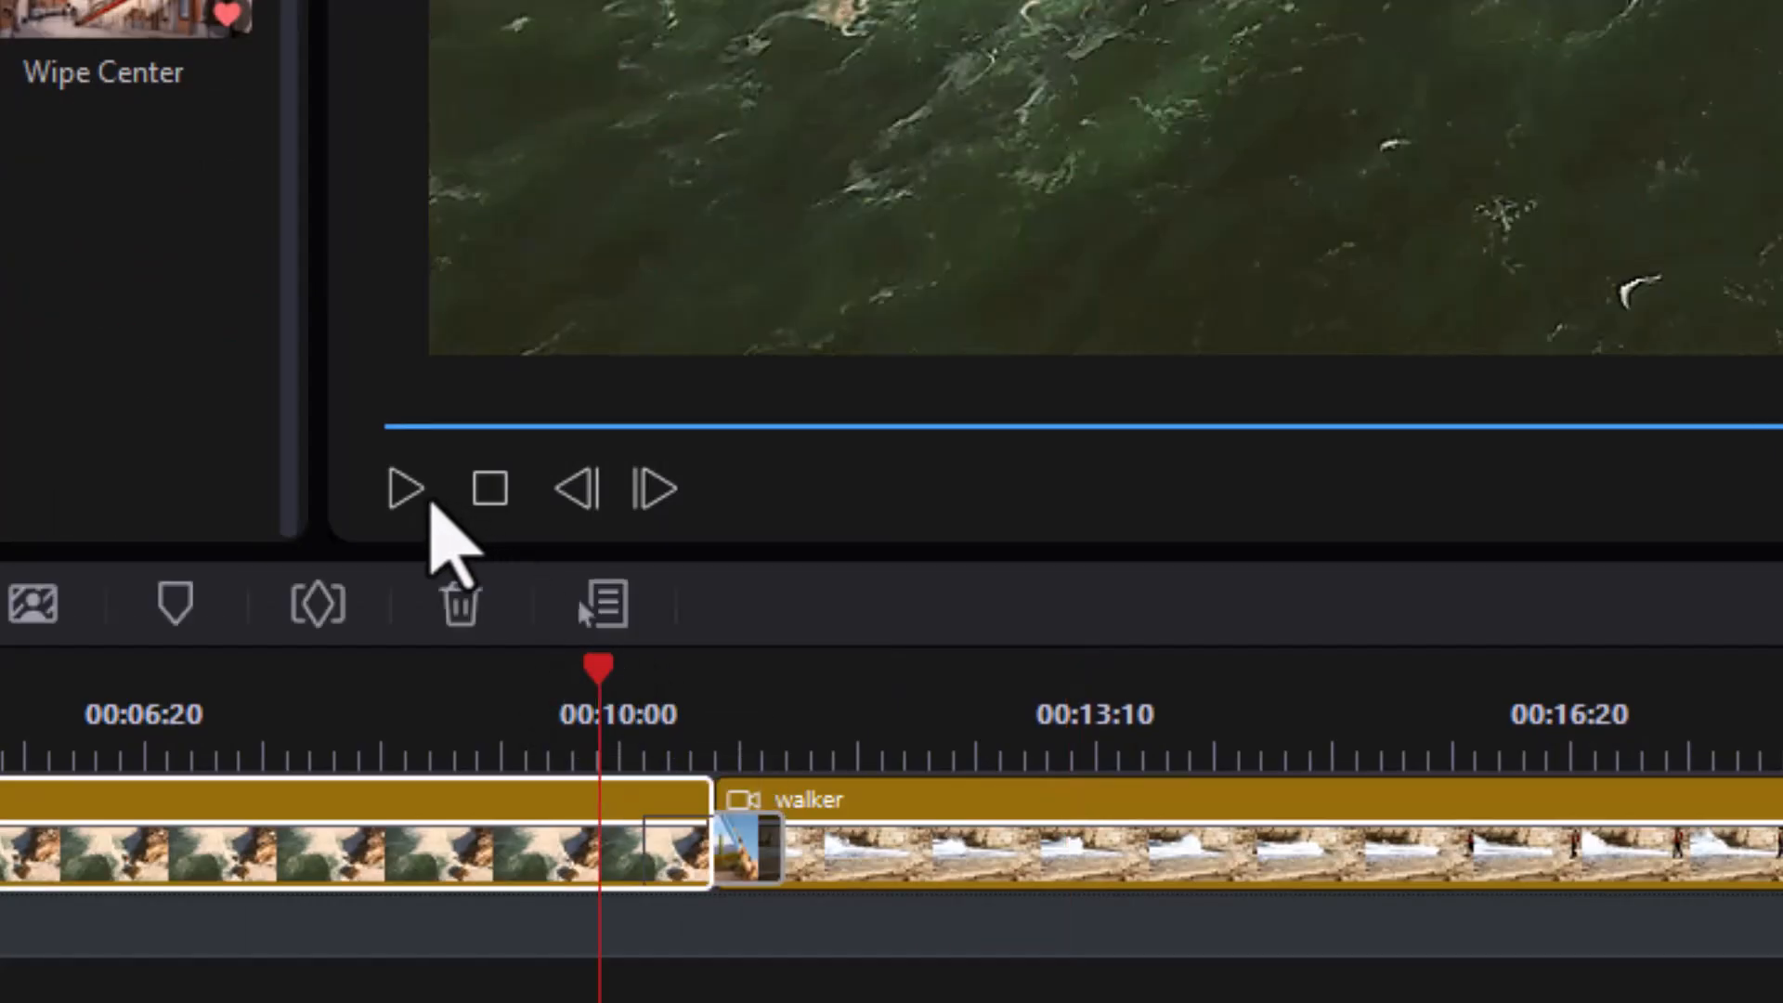
click(405, 489)
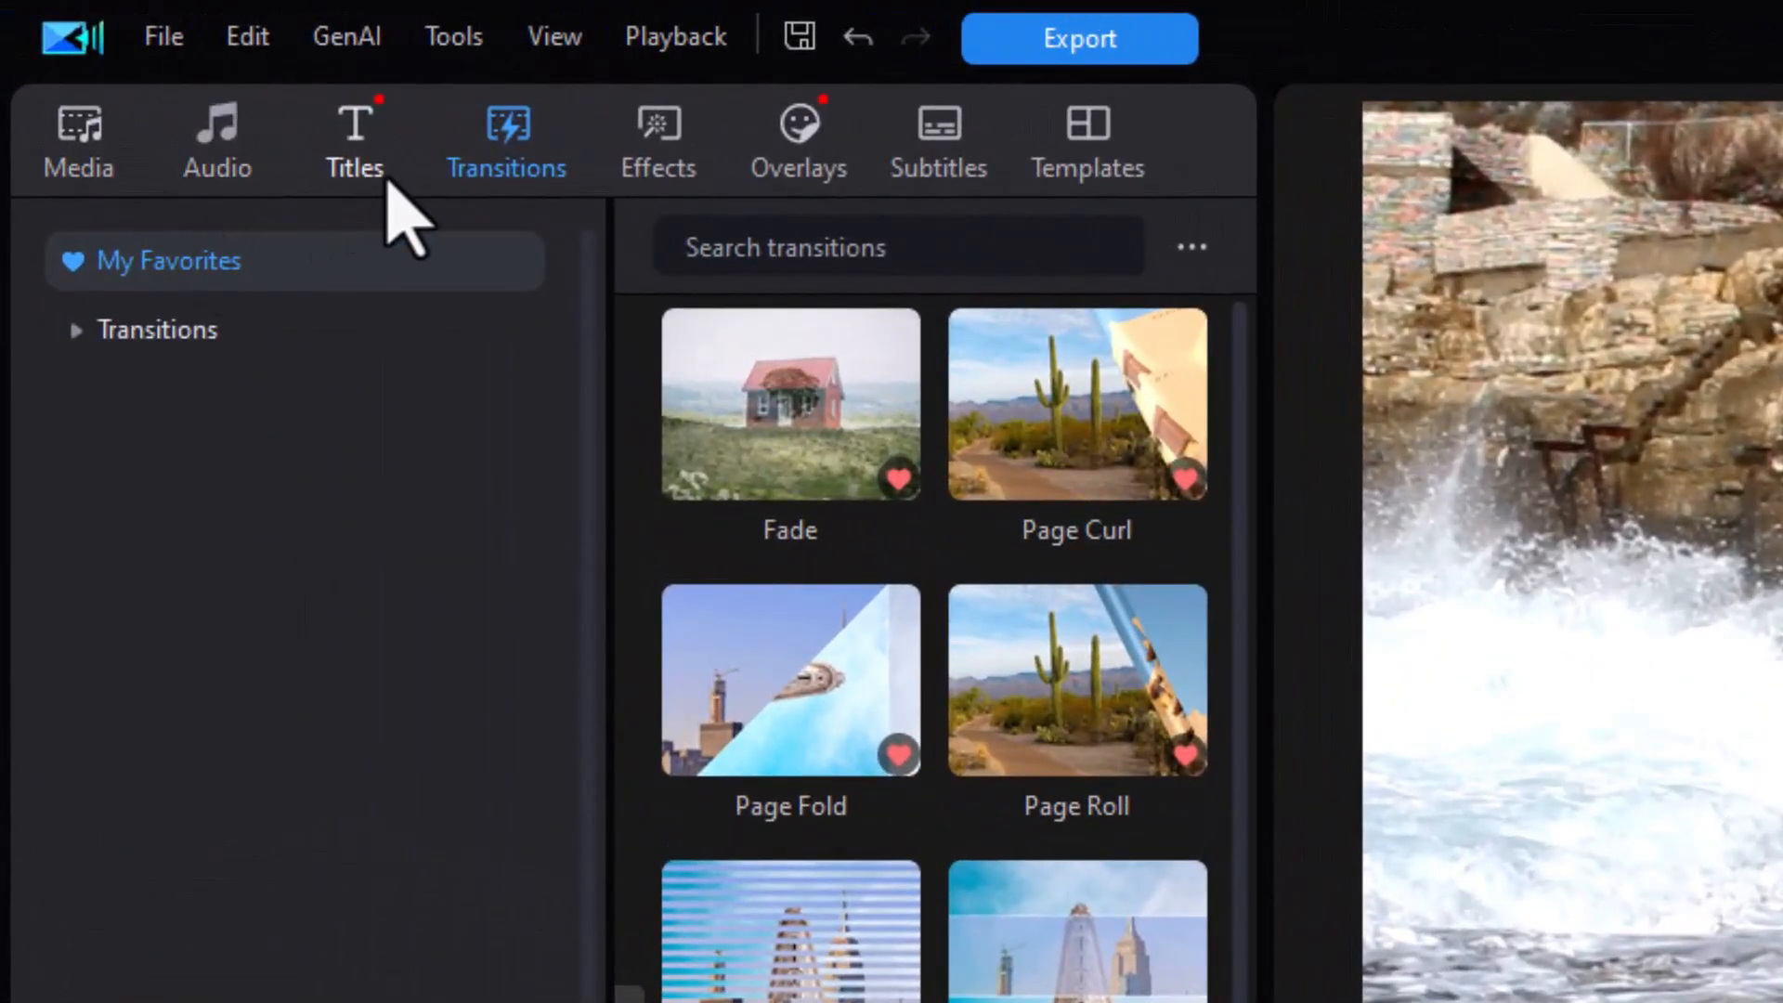
Audition the Monster Heartbeats 1 sound effect, place it on audio track 1 at about 7 seconds, and increase that track's height
click(216, 156)
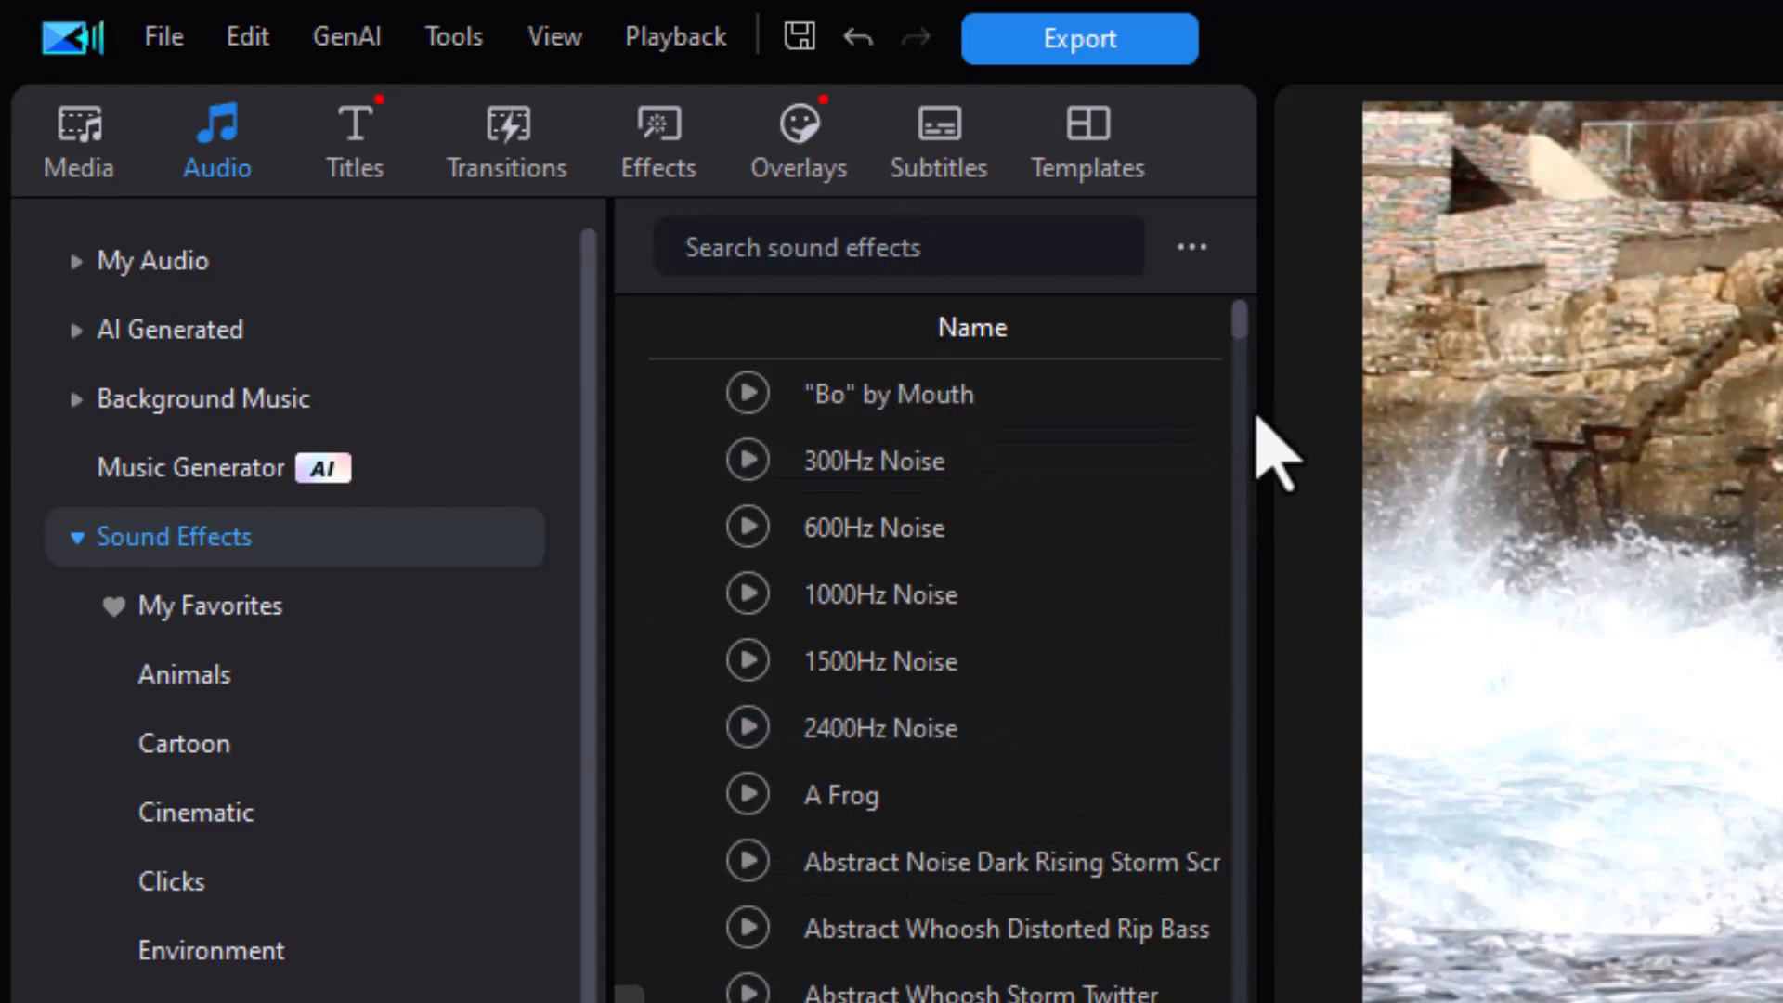
scroll(1201, 556, down, 20)
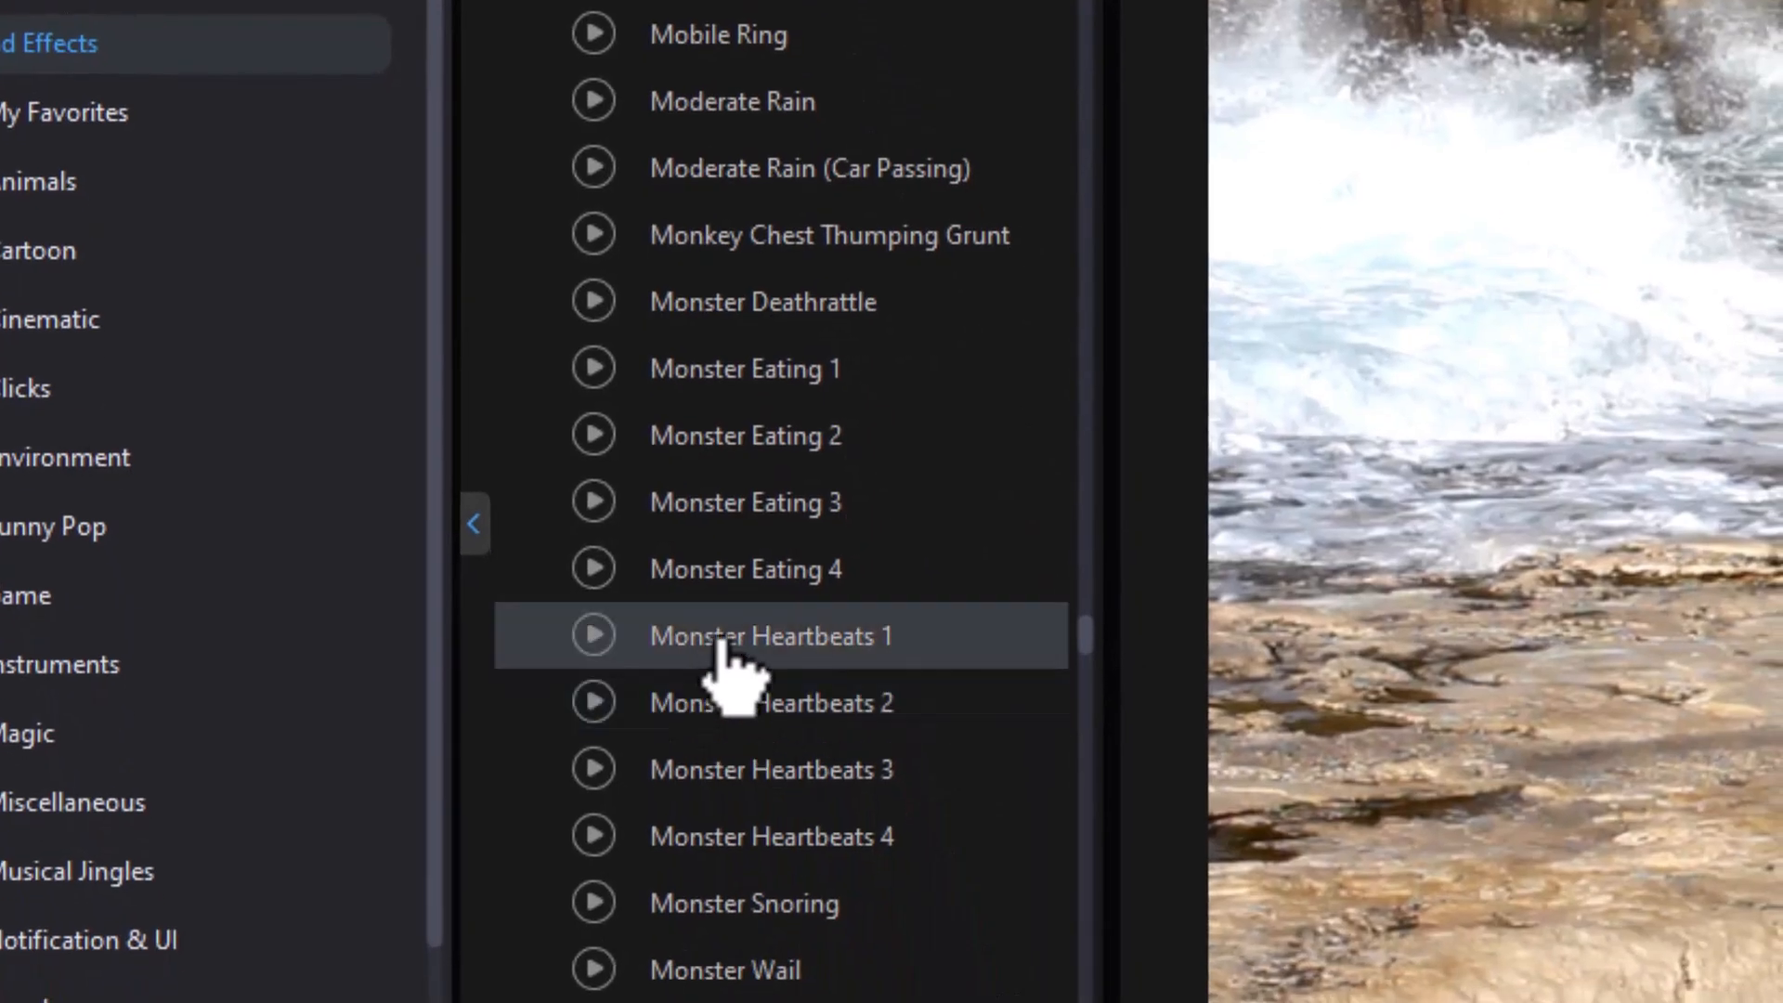
click(722, 641)
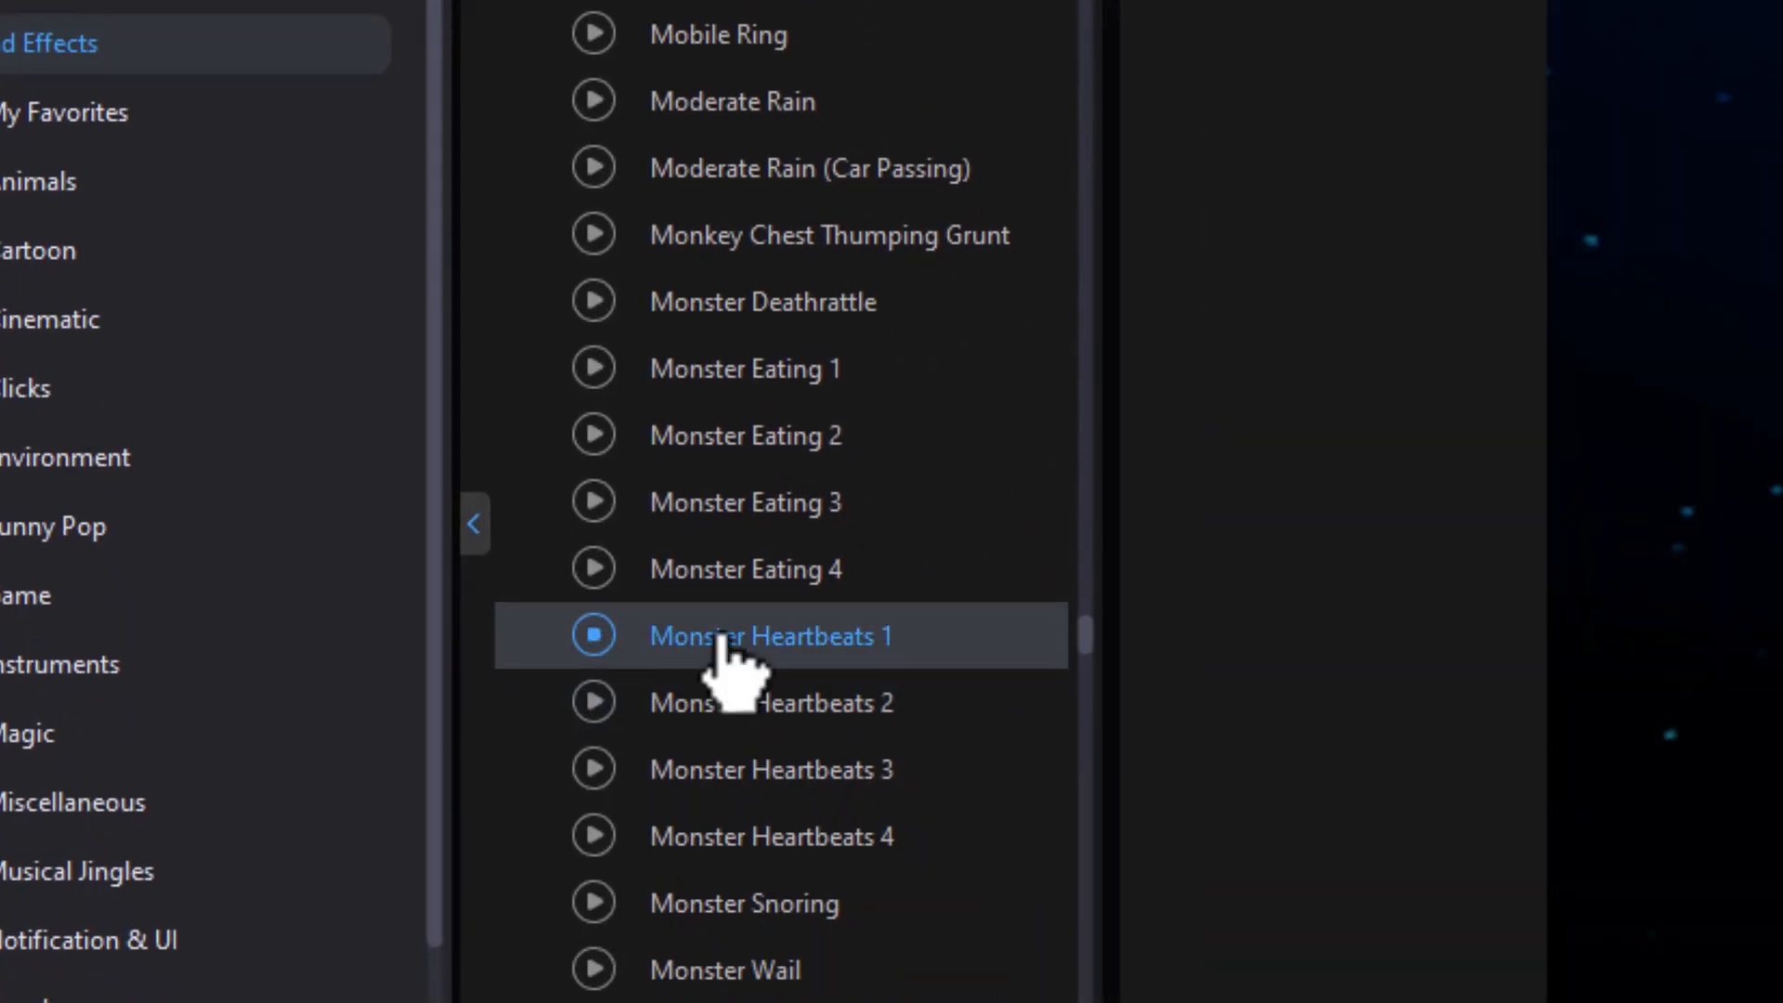
drag(709, 637, 349, 721)
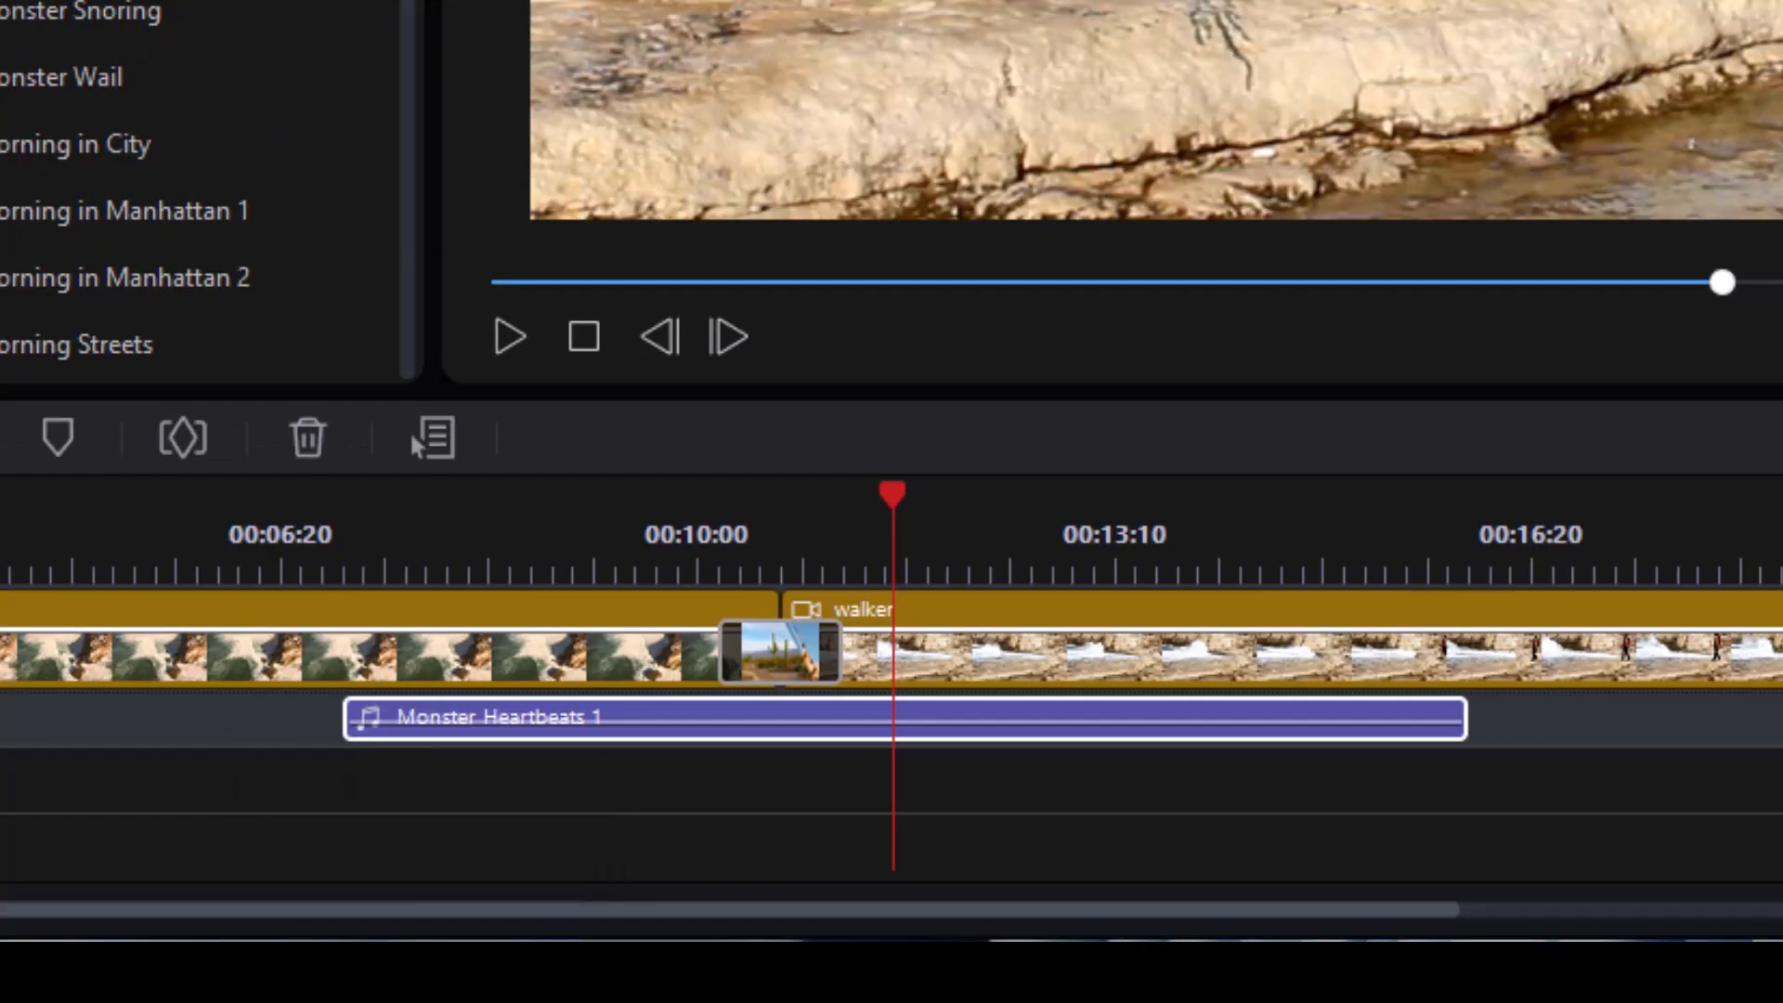
drag(0, 747, 0, 873)
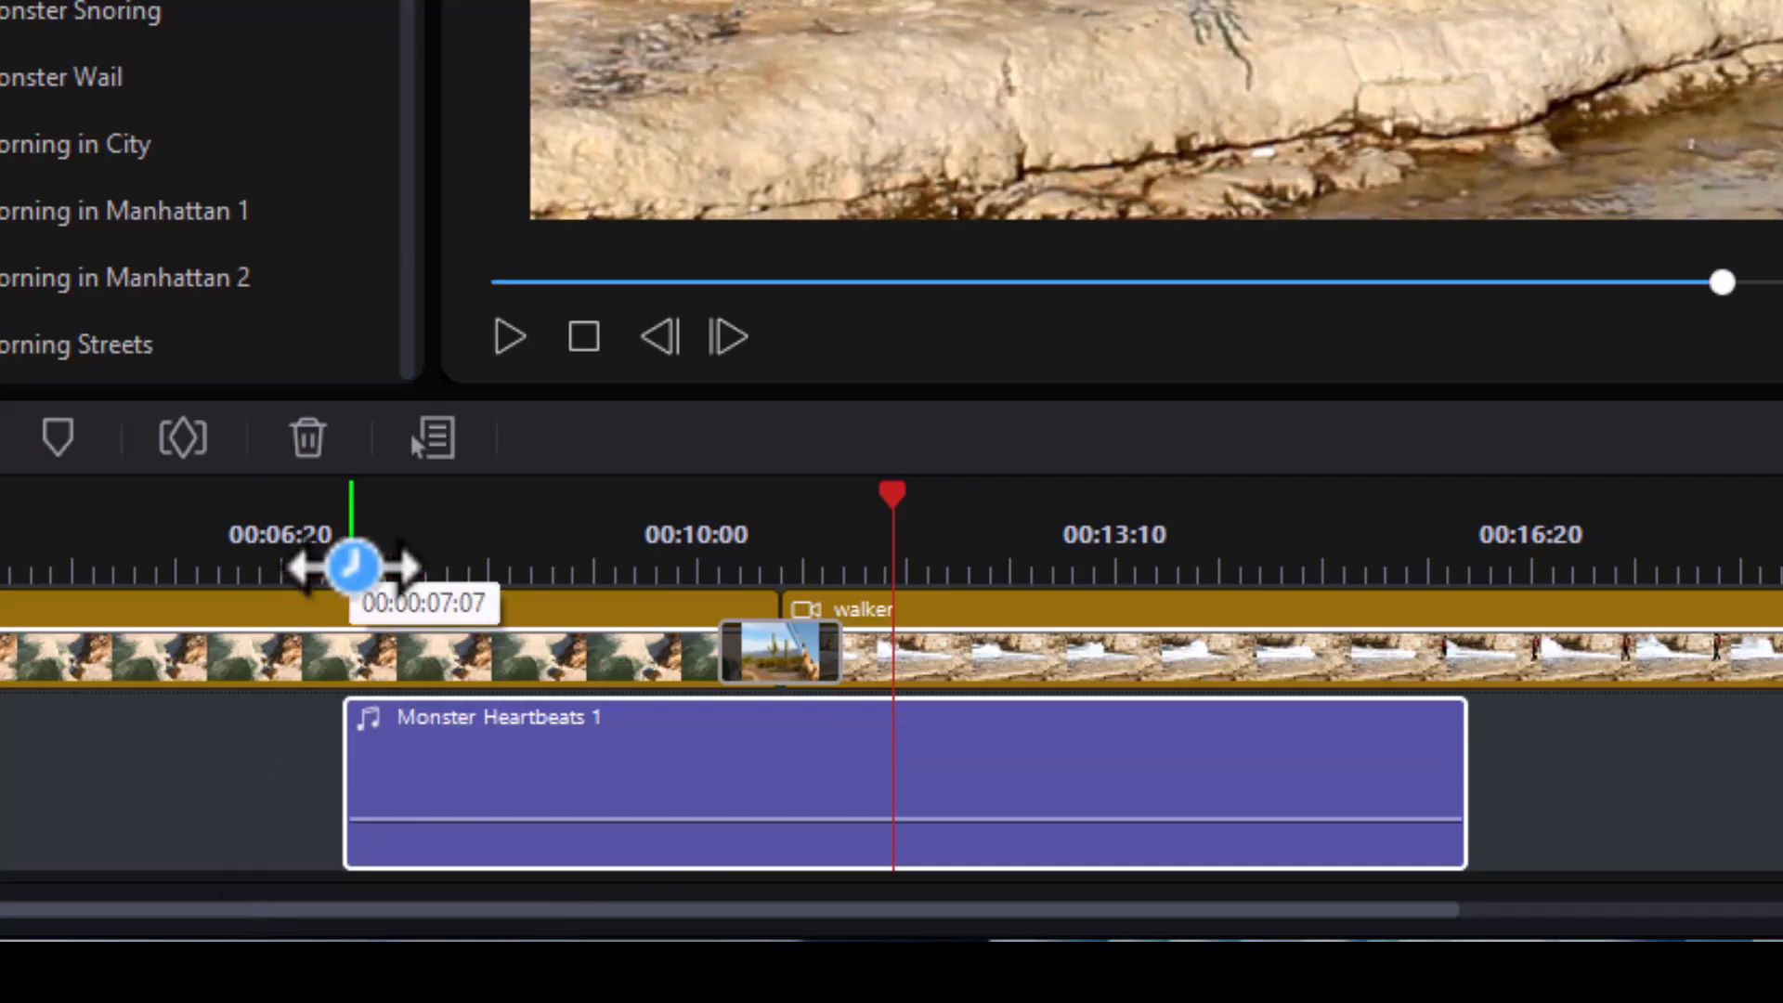
click(341, 534)
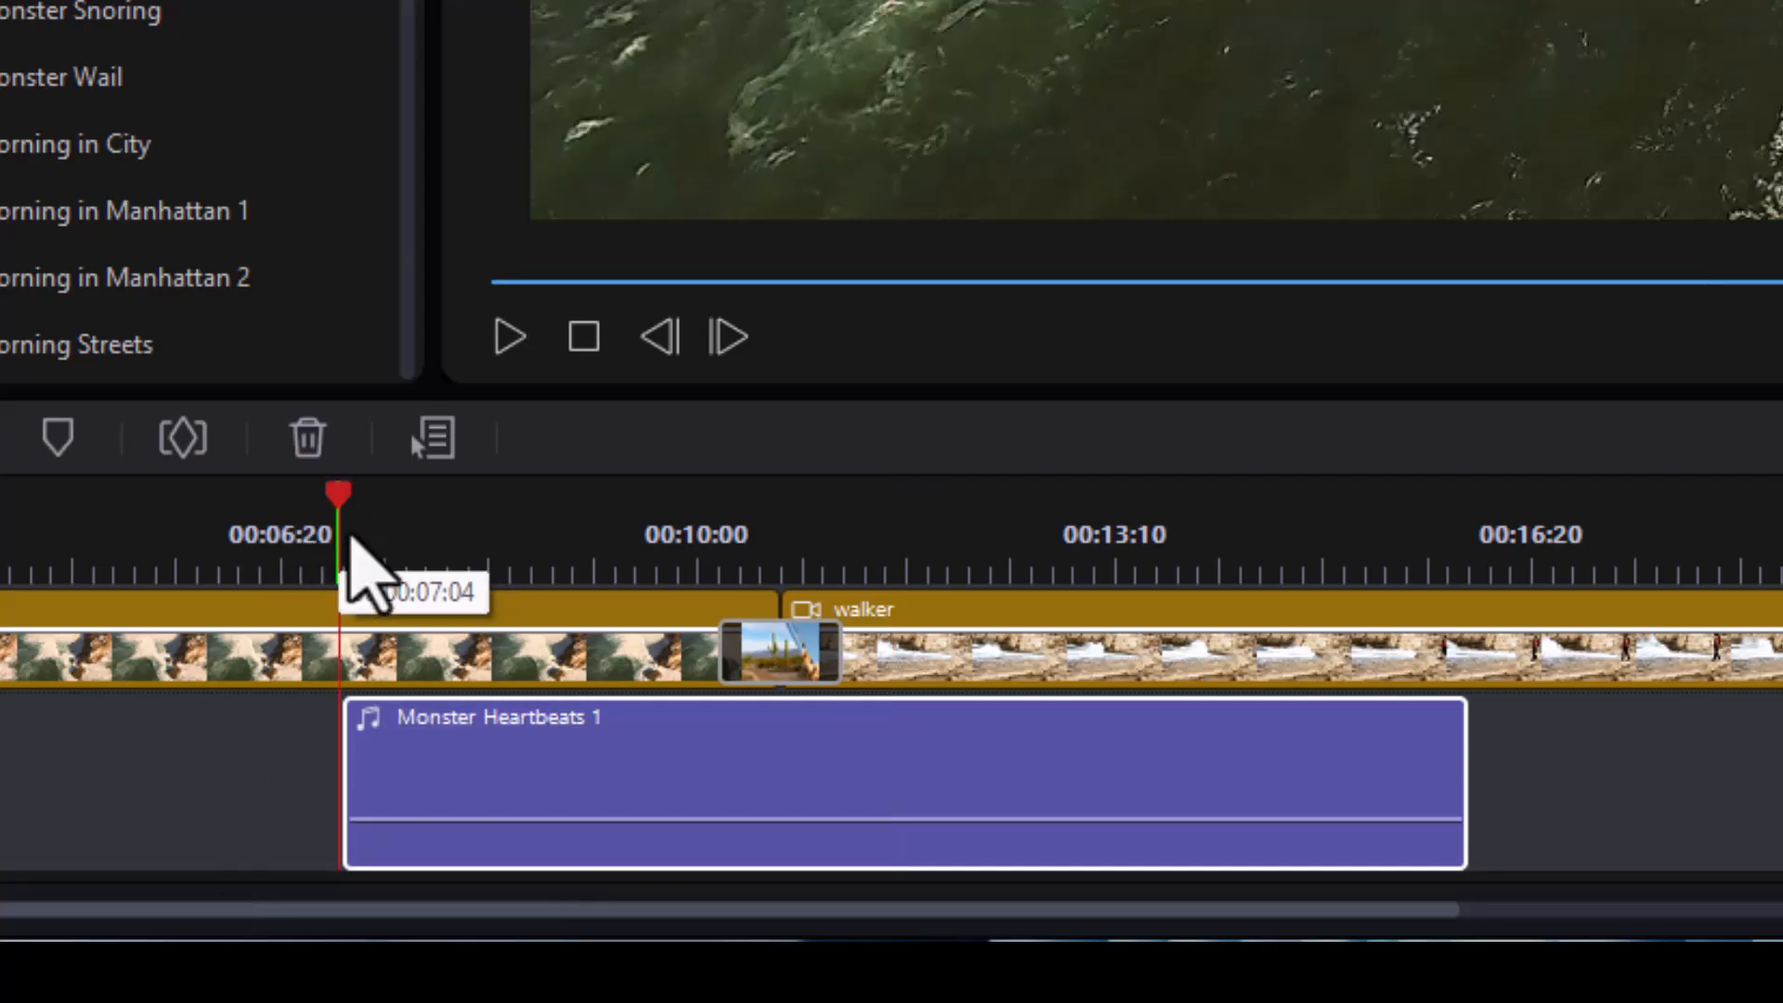
Trim the Monster Heartbeats 1 clip to an out position of 00:00:01:08 and move it beneath the Page Roll transition
click(603, 792)
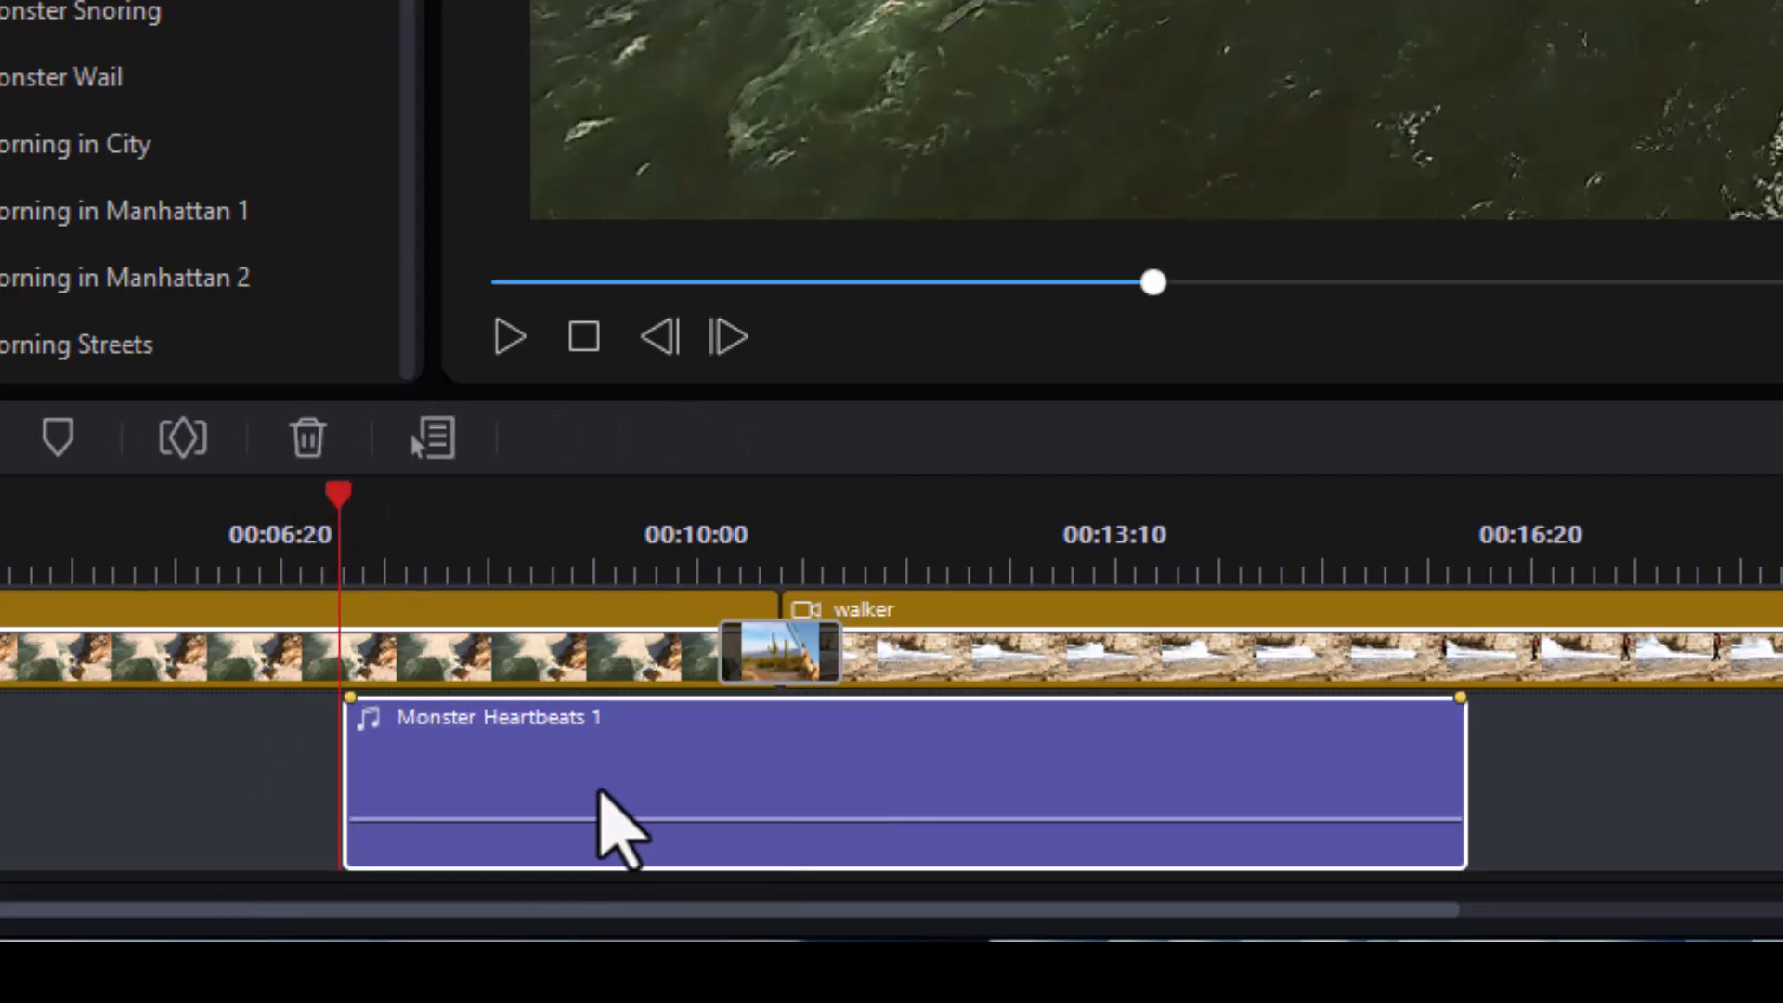
right_click(599, 794)
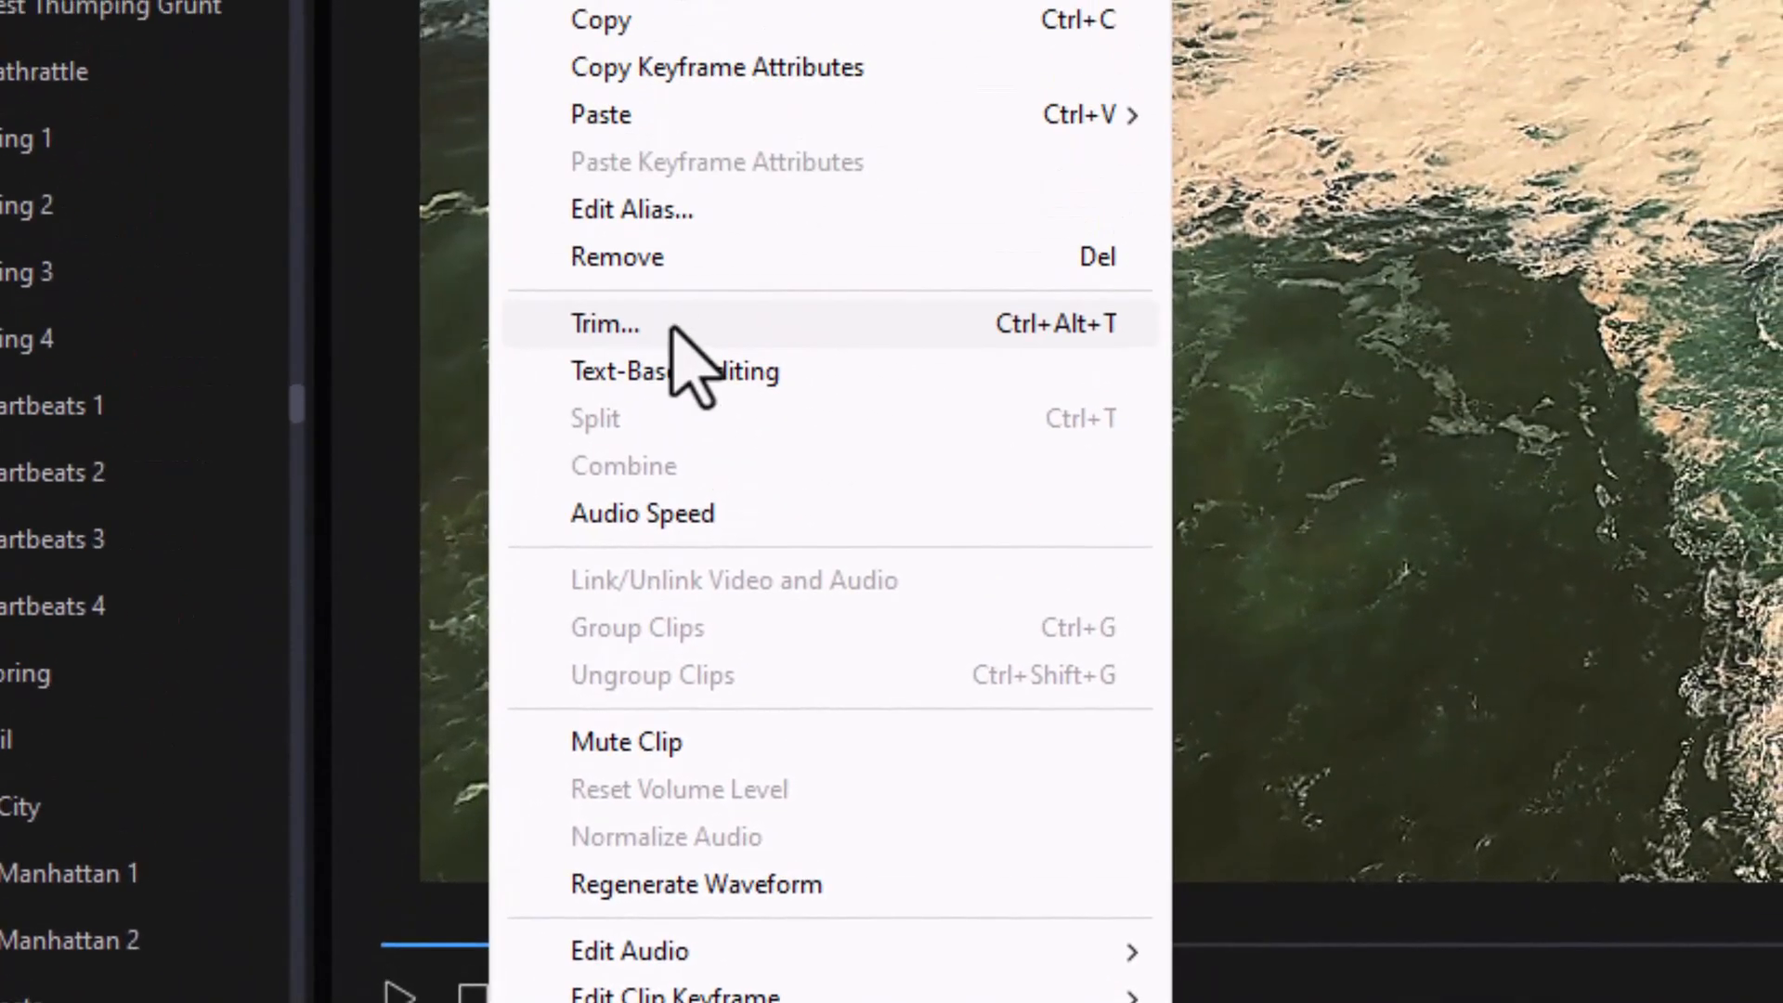
click(683, 147)
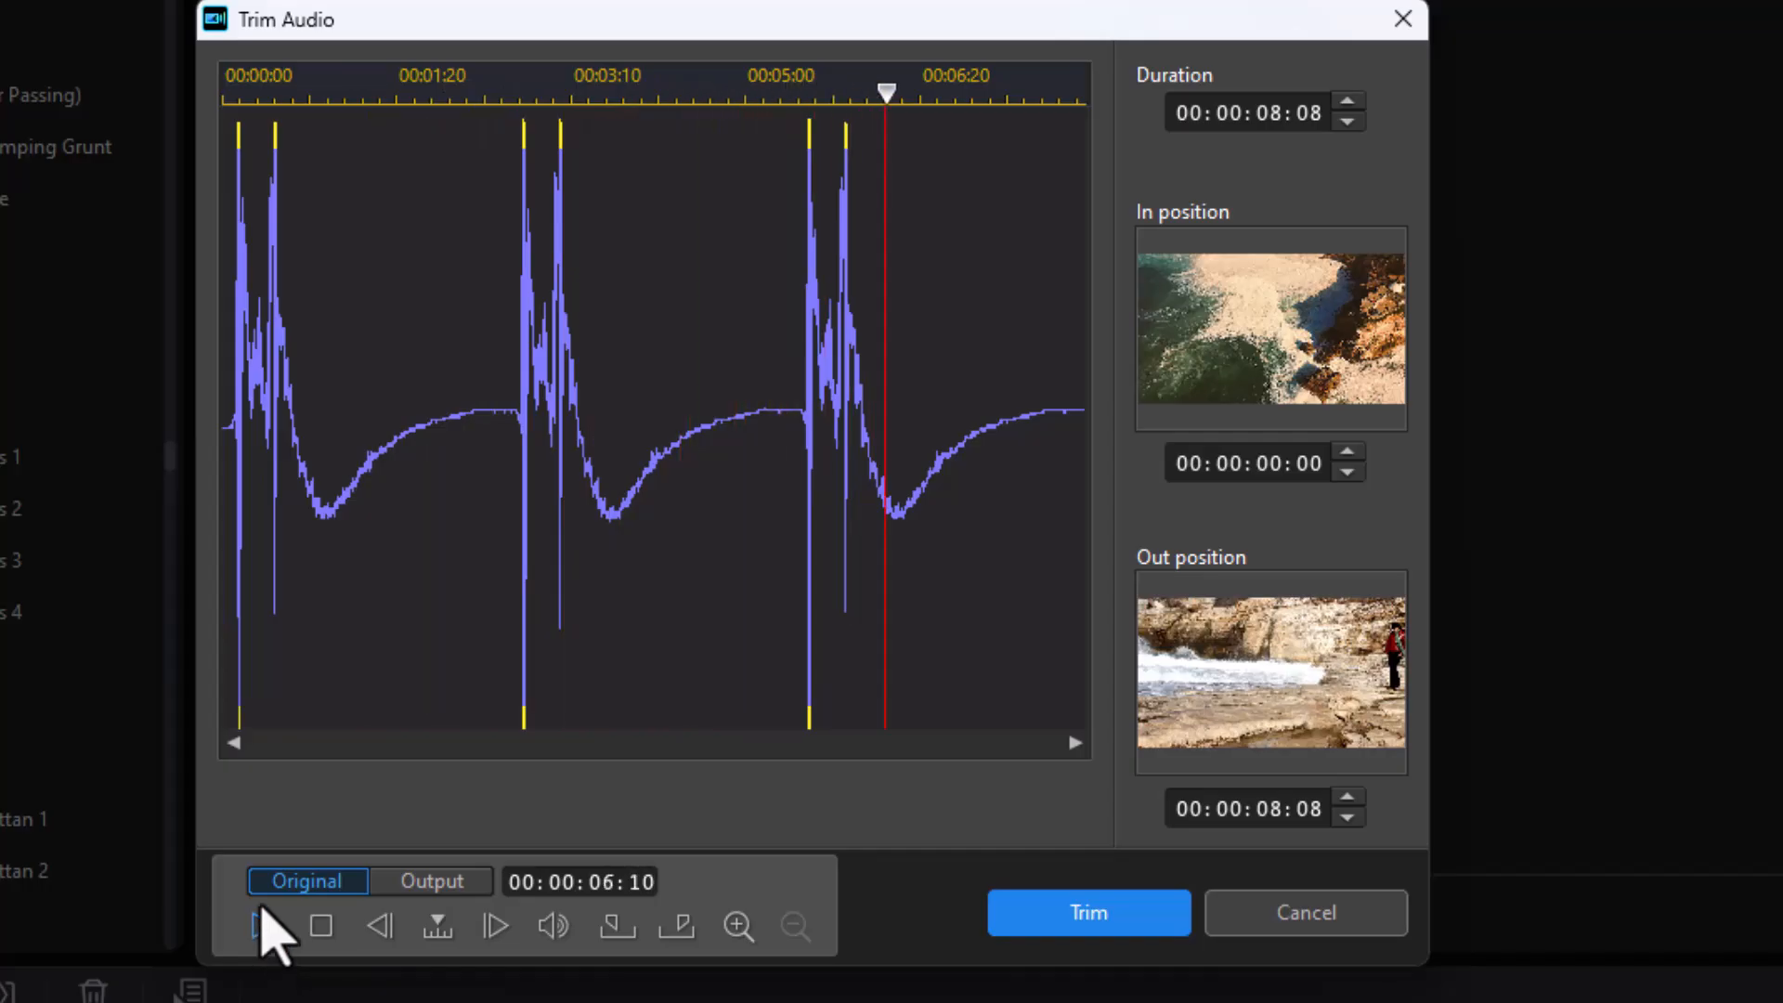
click(356, 88)
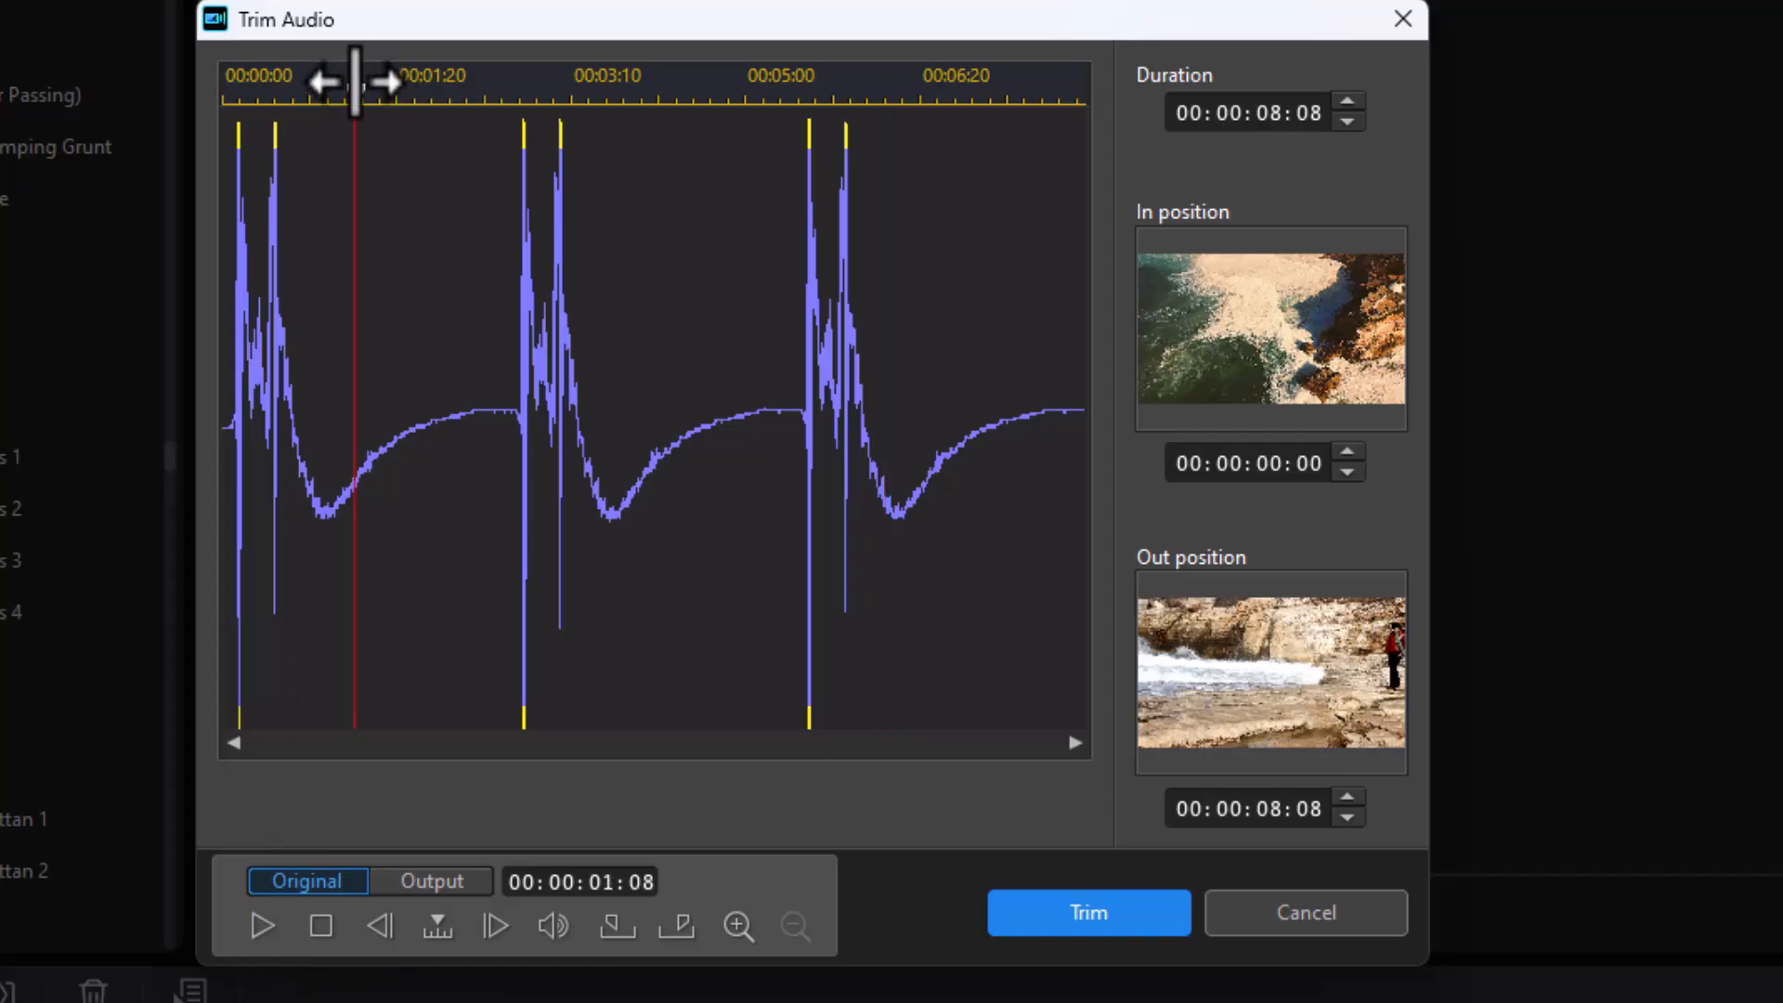
click(677, 933)
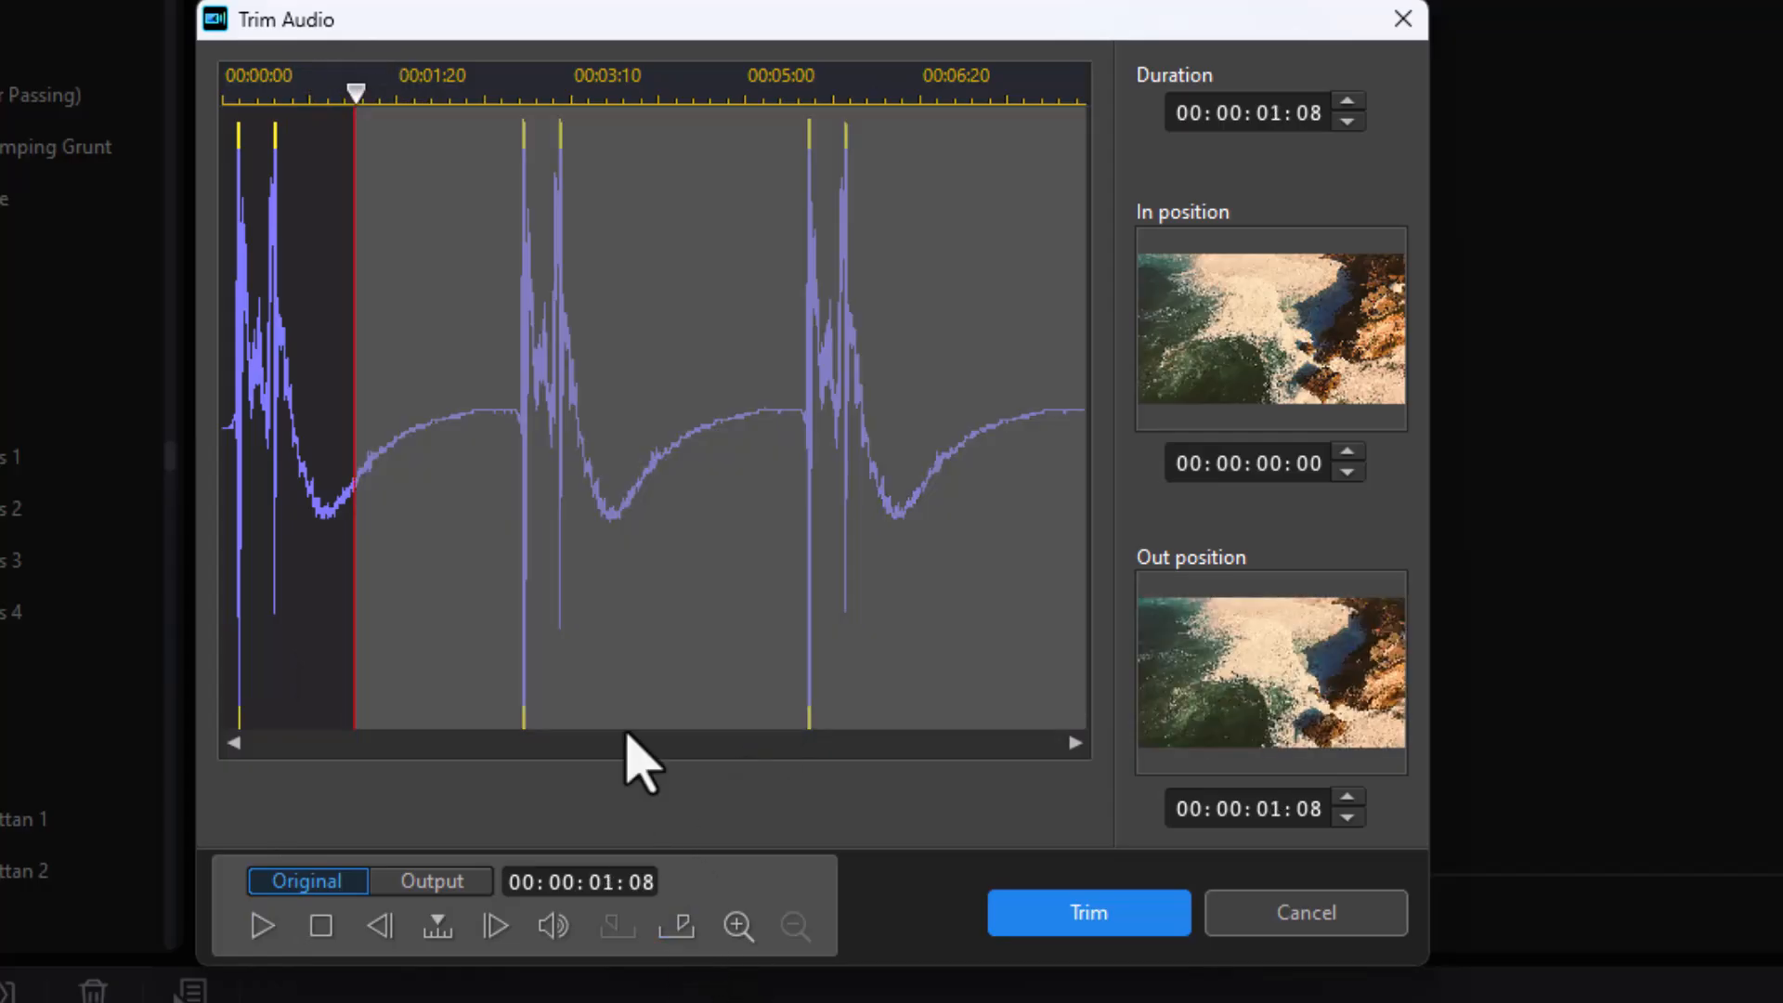
click(1105, 915)
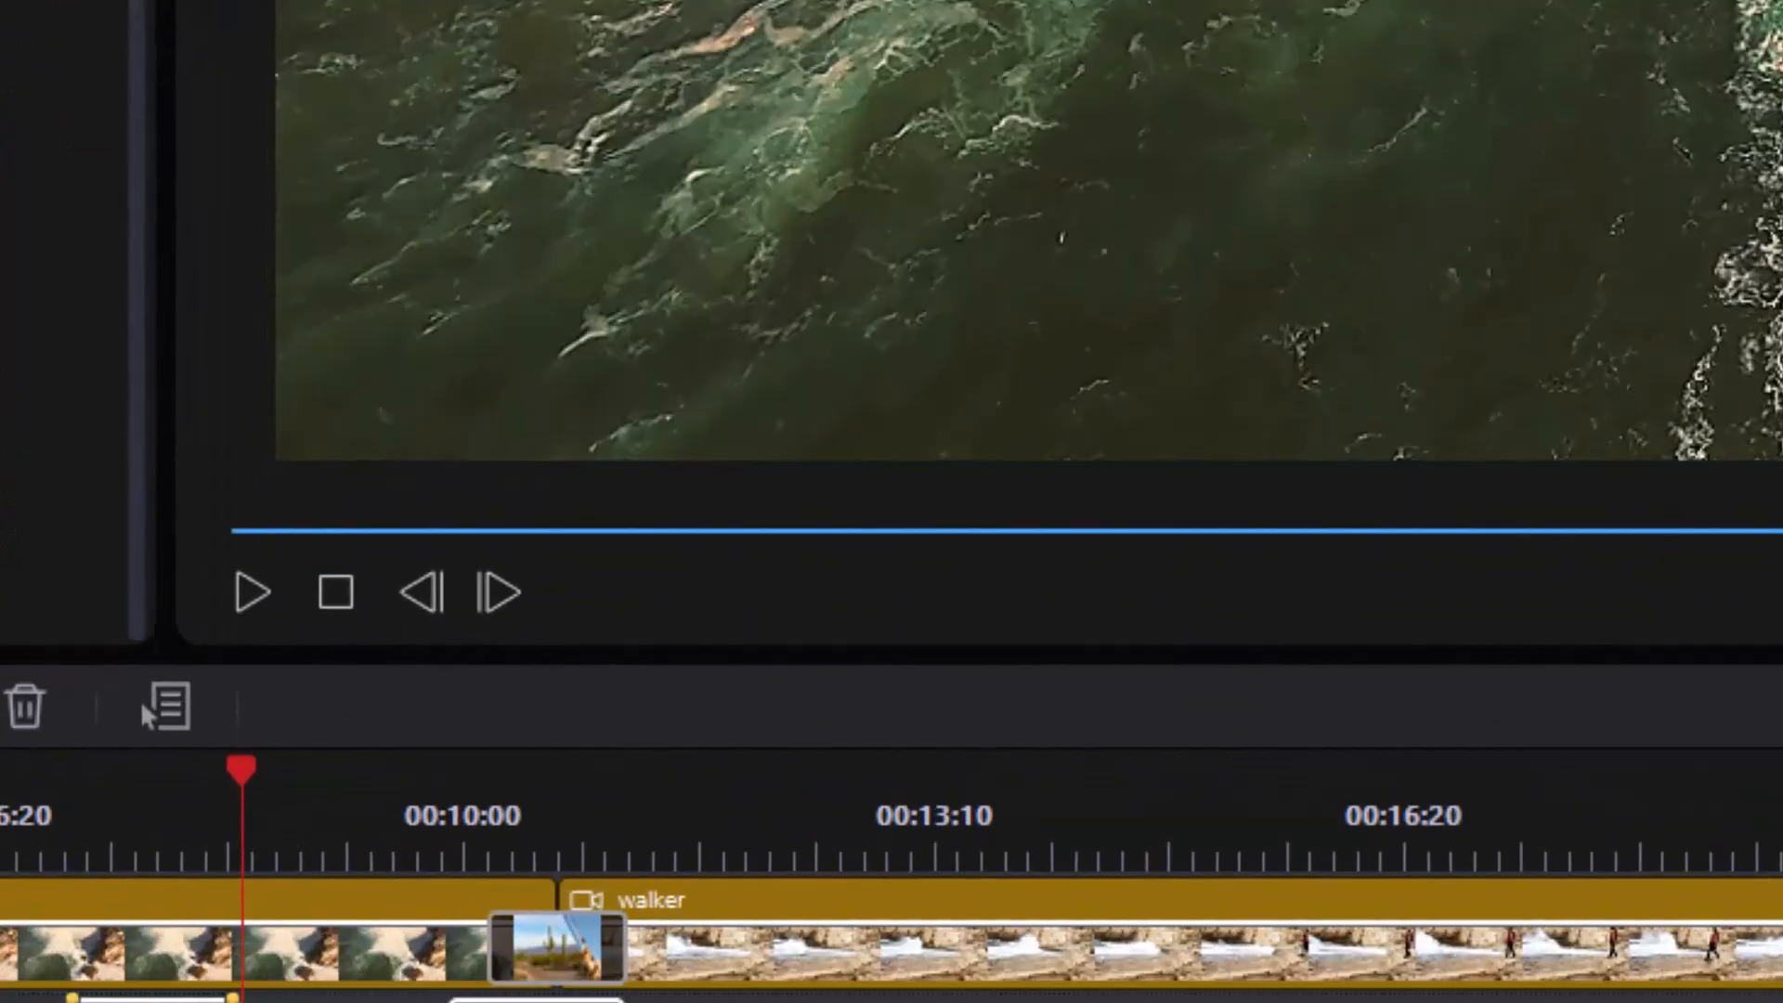
drag(143, 836, 725, 836)
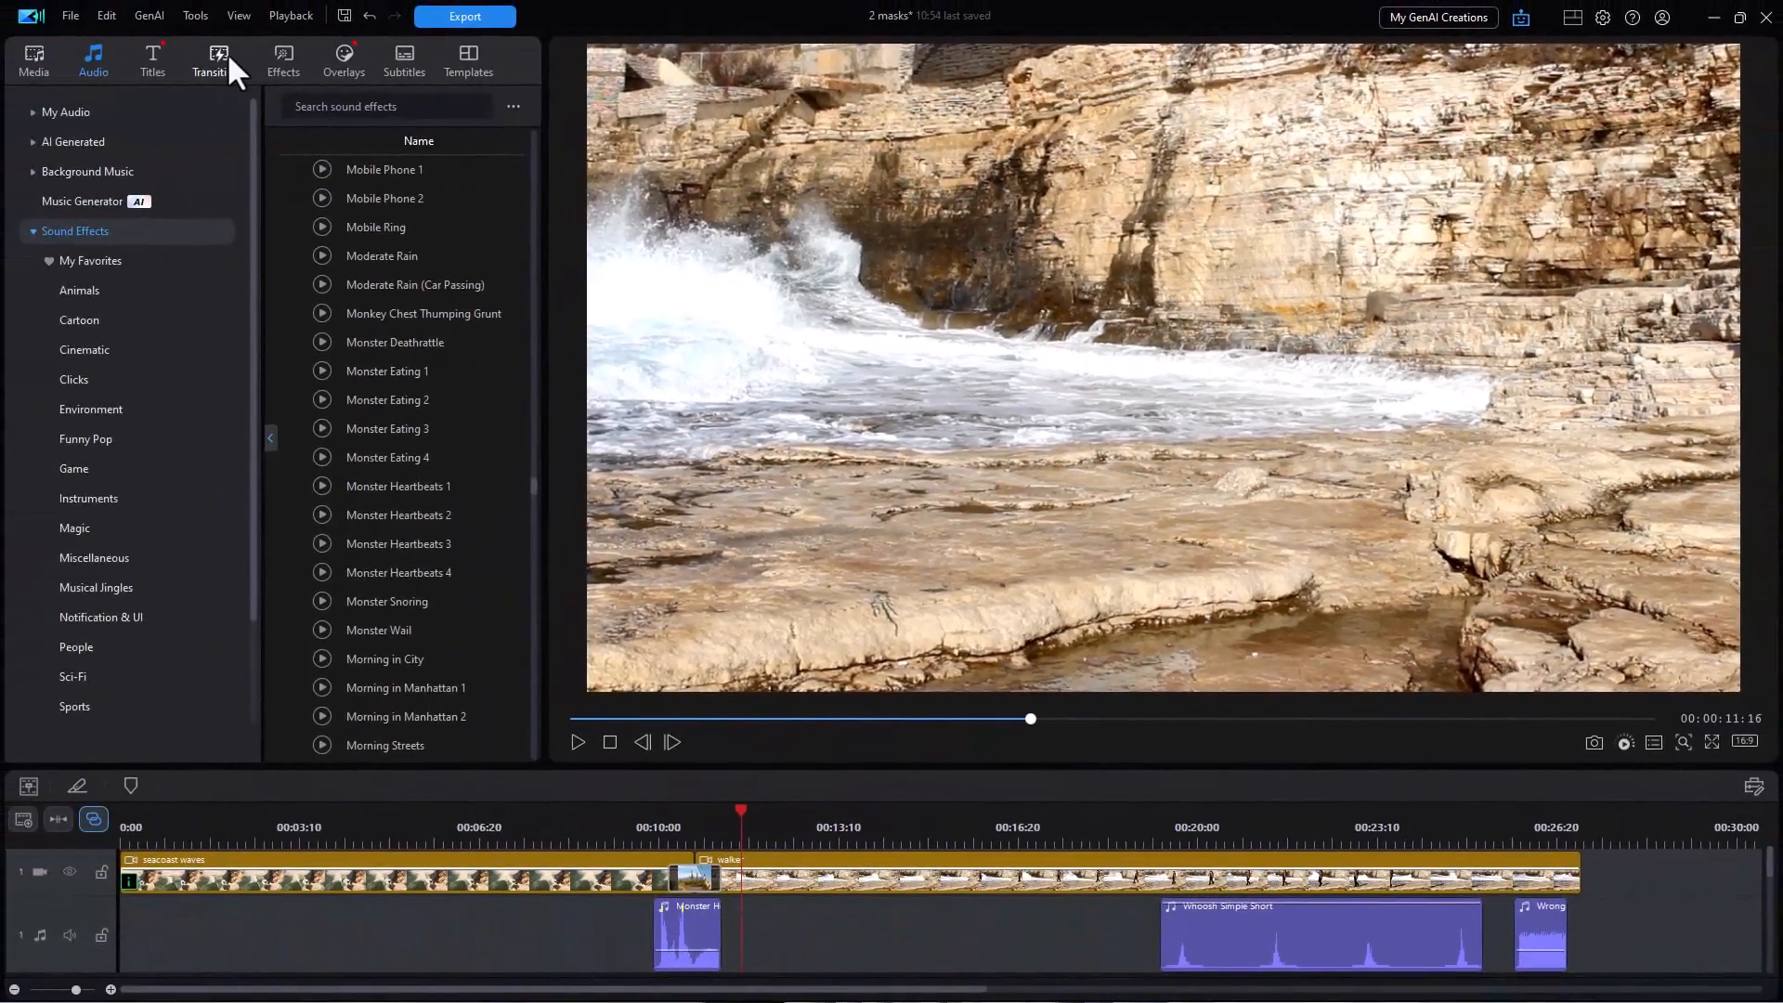
Replace the Page Roll transition between the two clips with Wipe Center from My Favorites and delete the Monster Heartbeats 1 clip beneath it
click(223, 56)
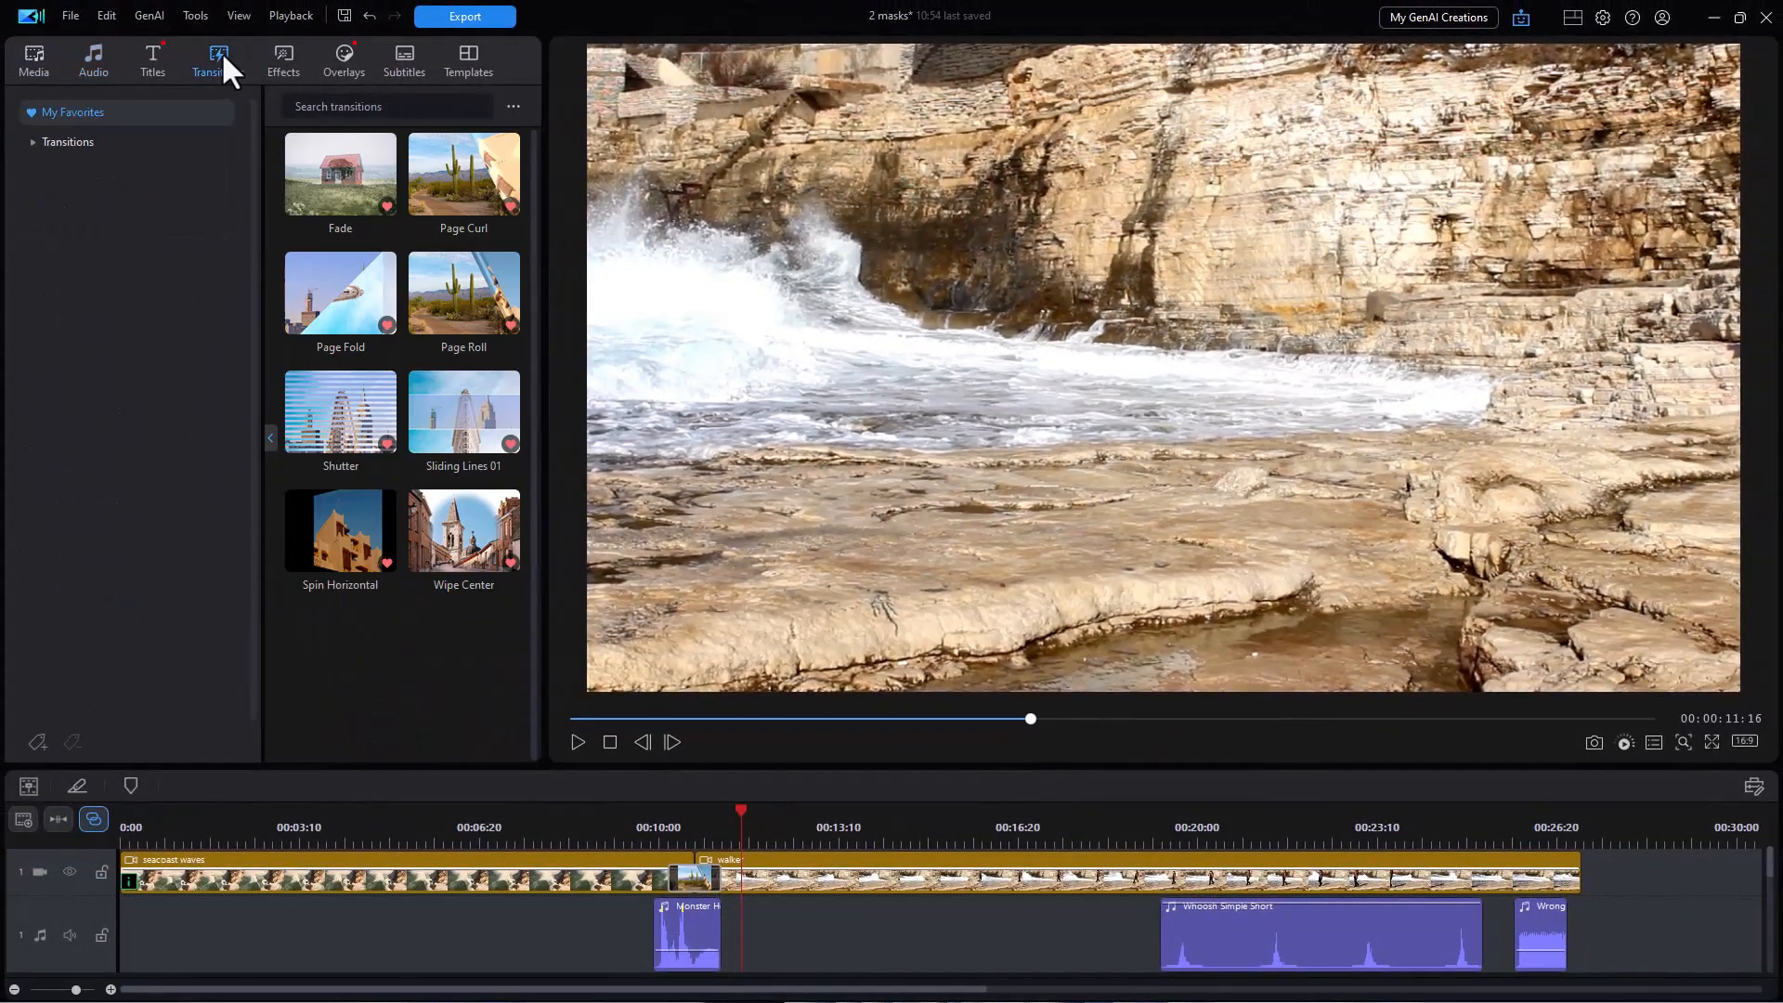
click(506, 557)
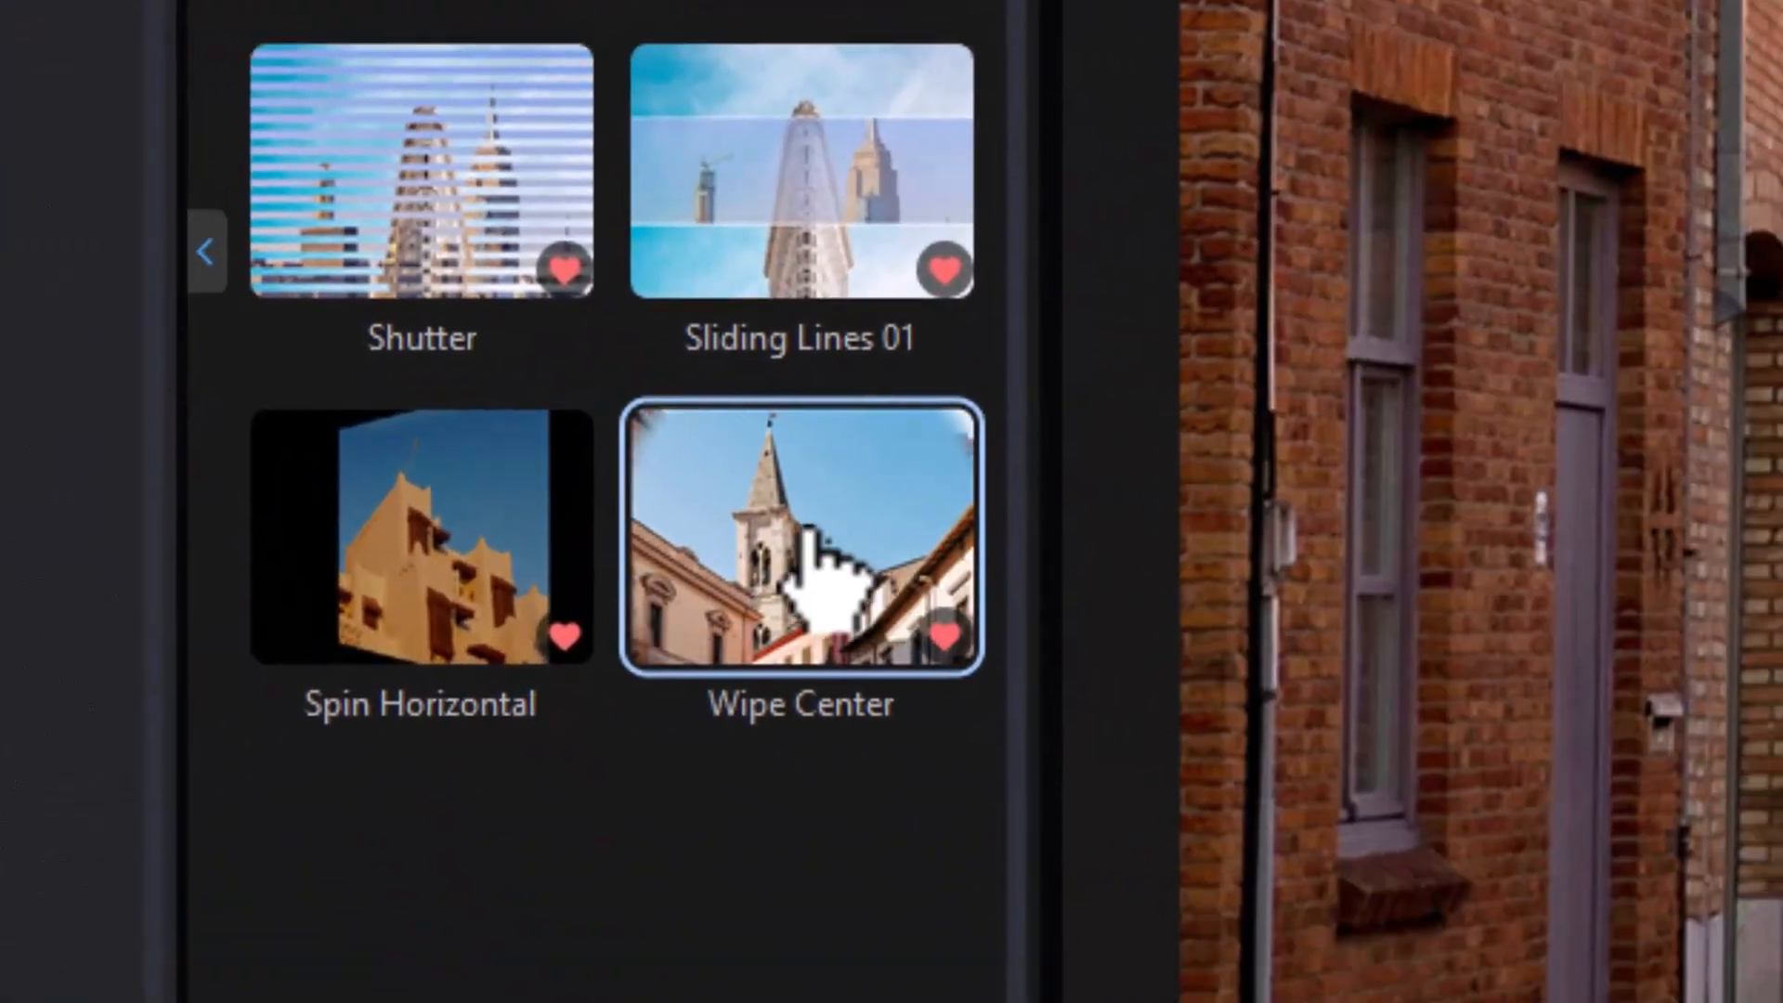
drag(909, 710, 935, 554)
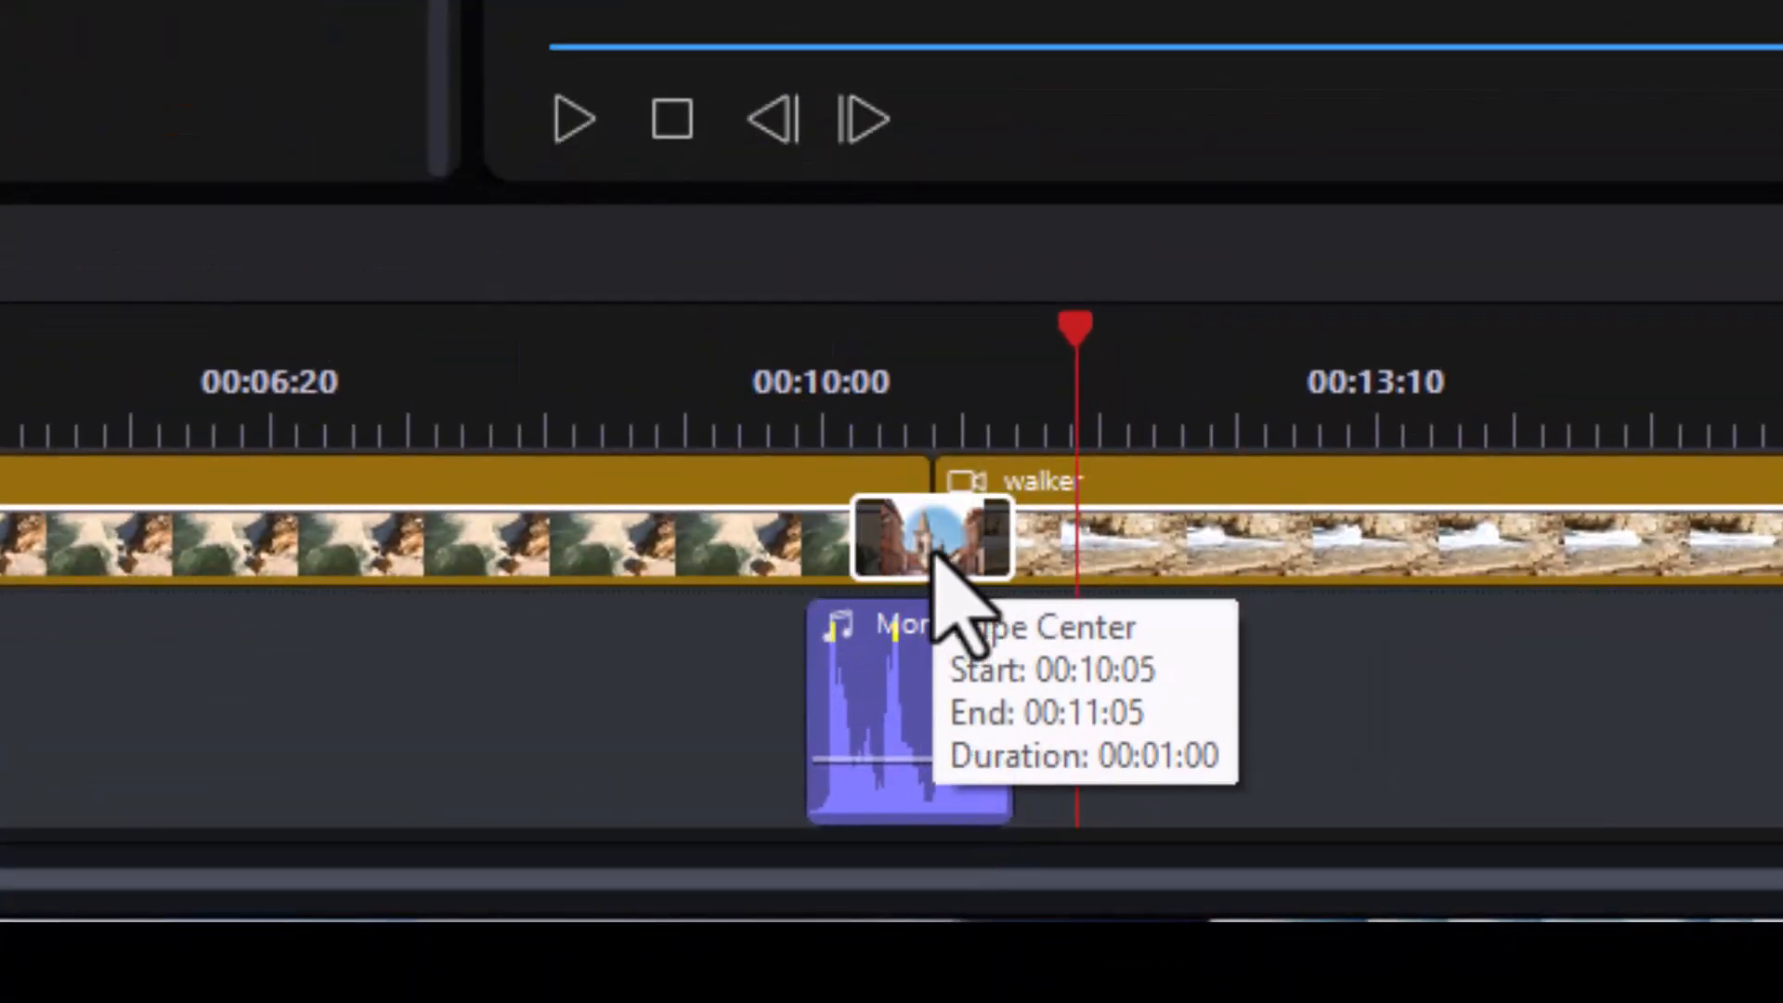
click(947, 762)
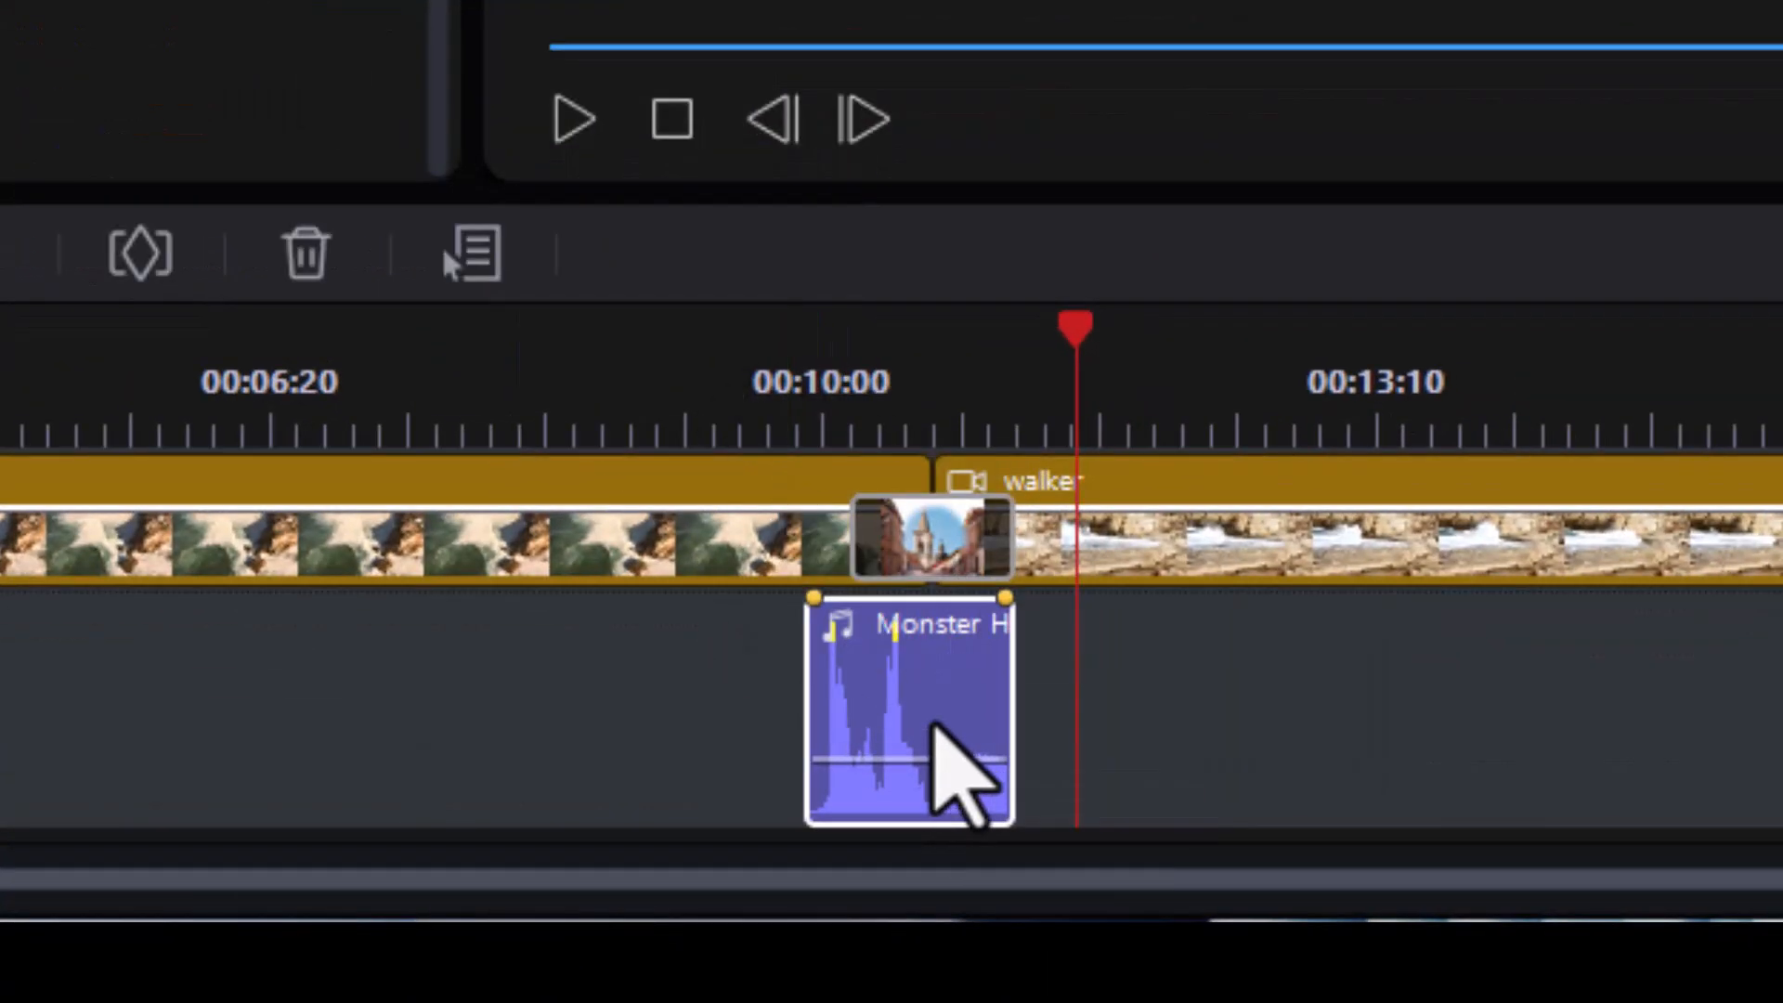
key(Delete)
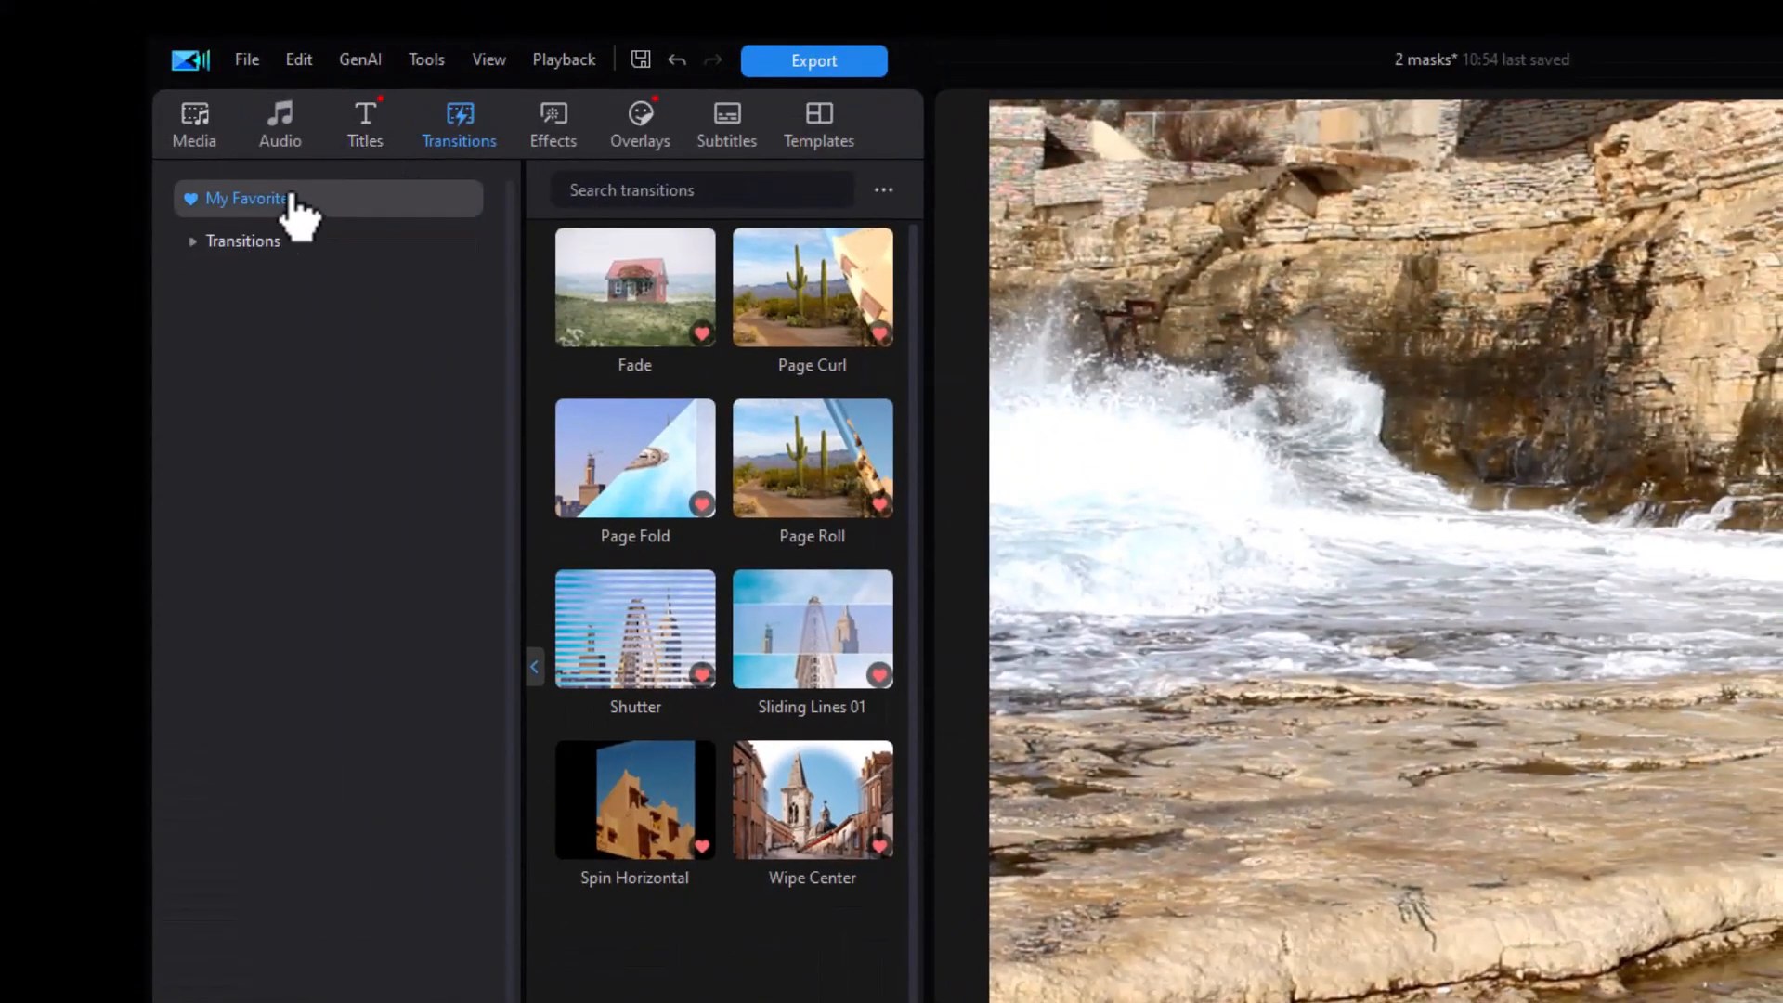
Search the sound effects library for "who" using the recent search term
click(281, 123)
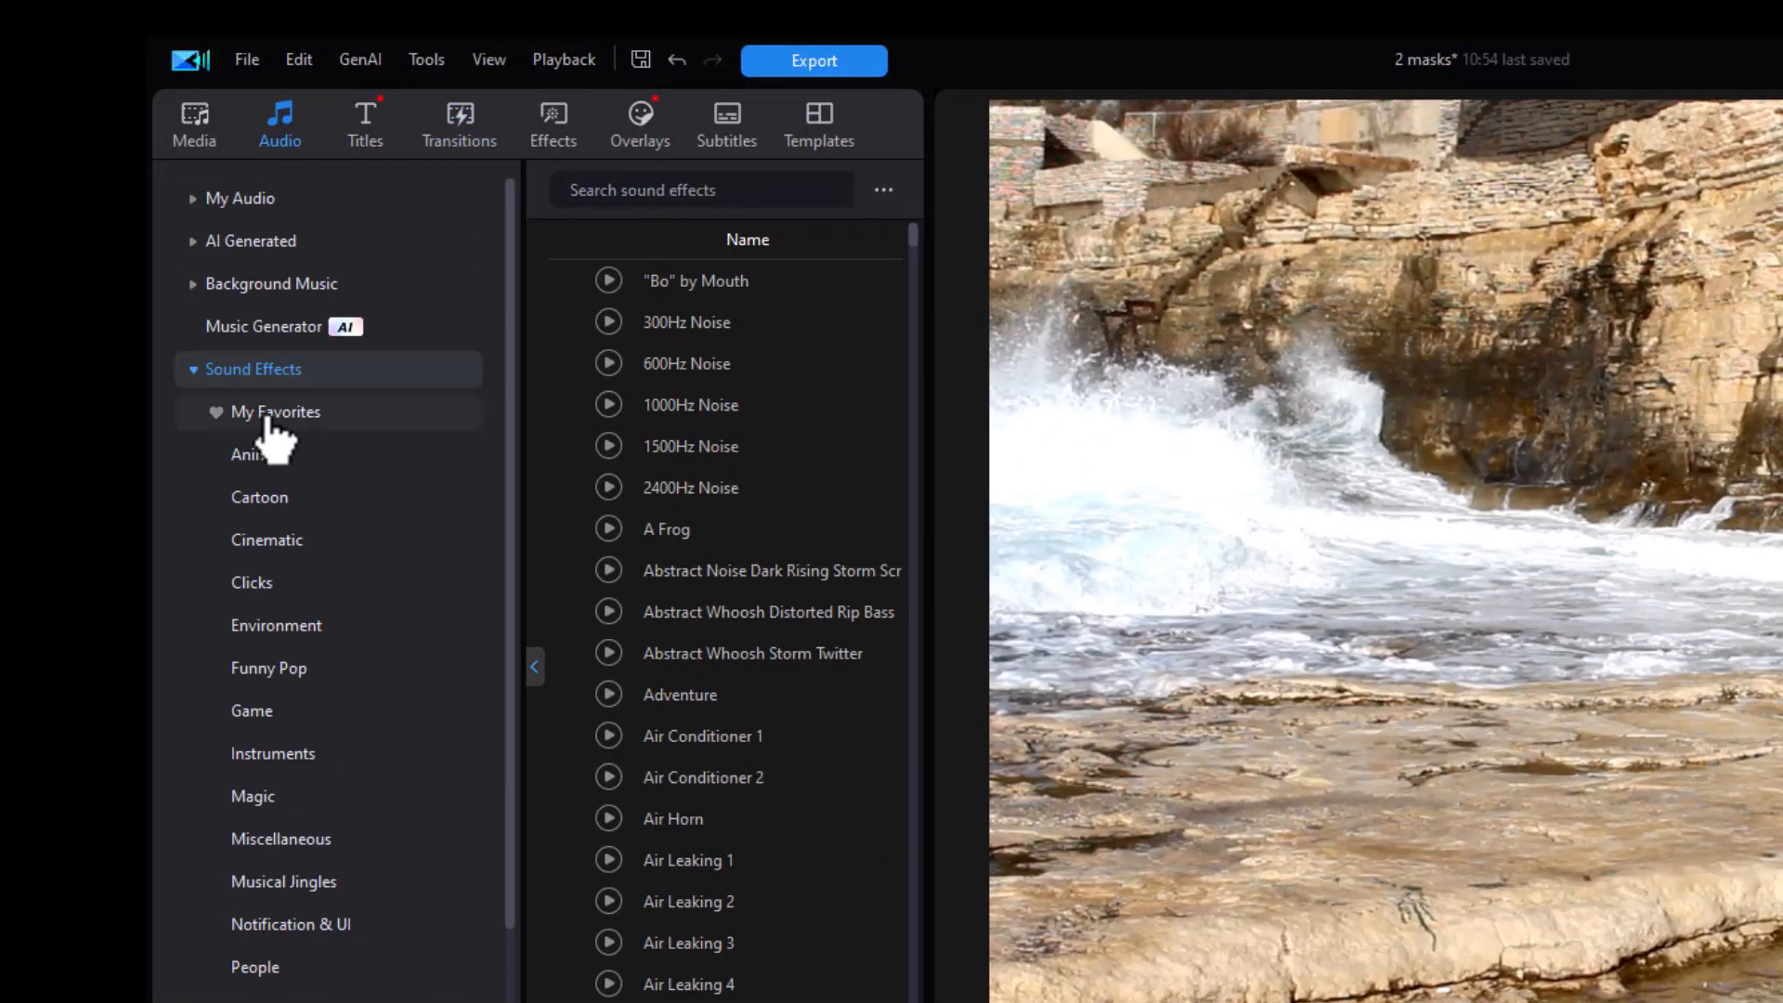
click(635, 190)
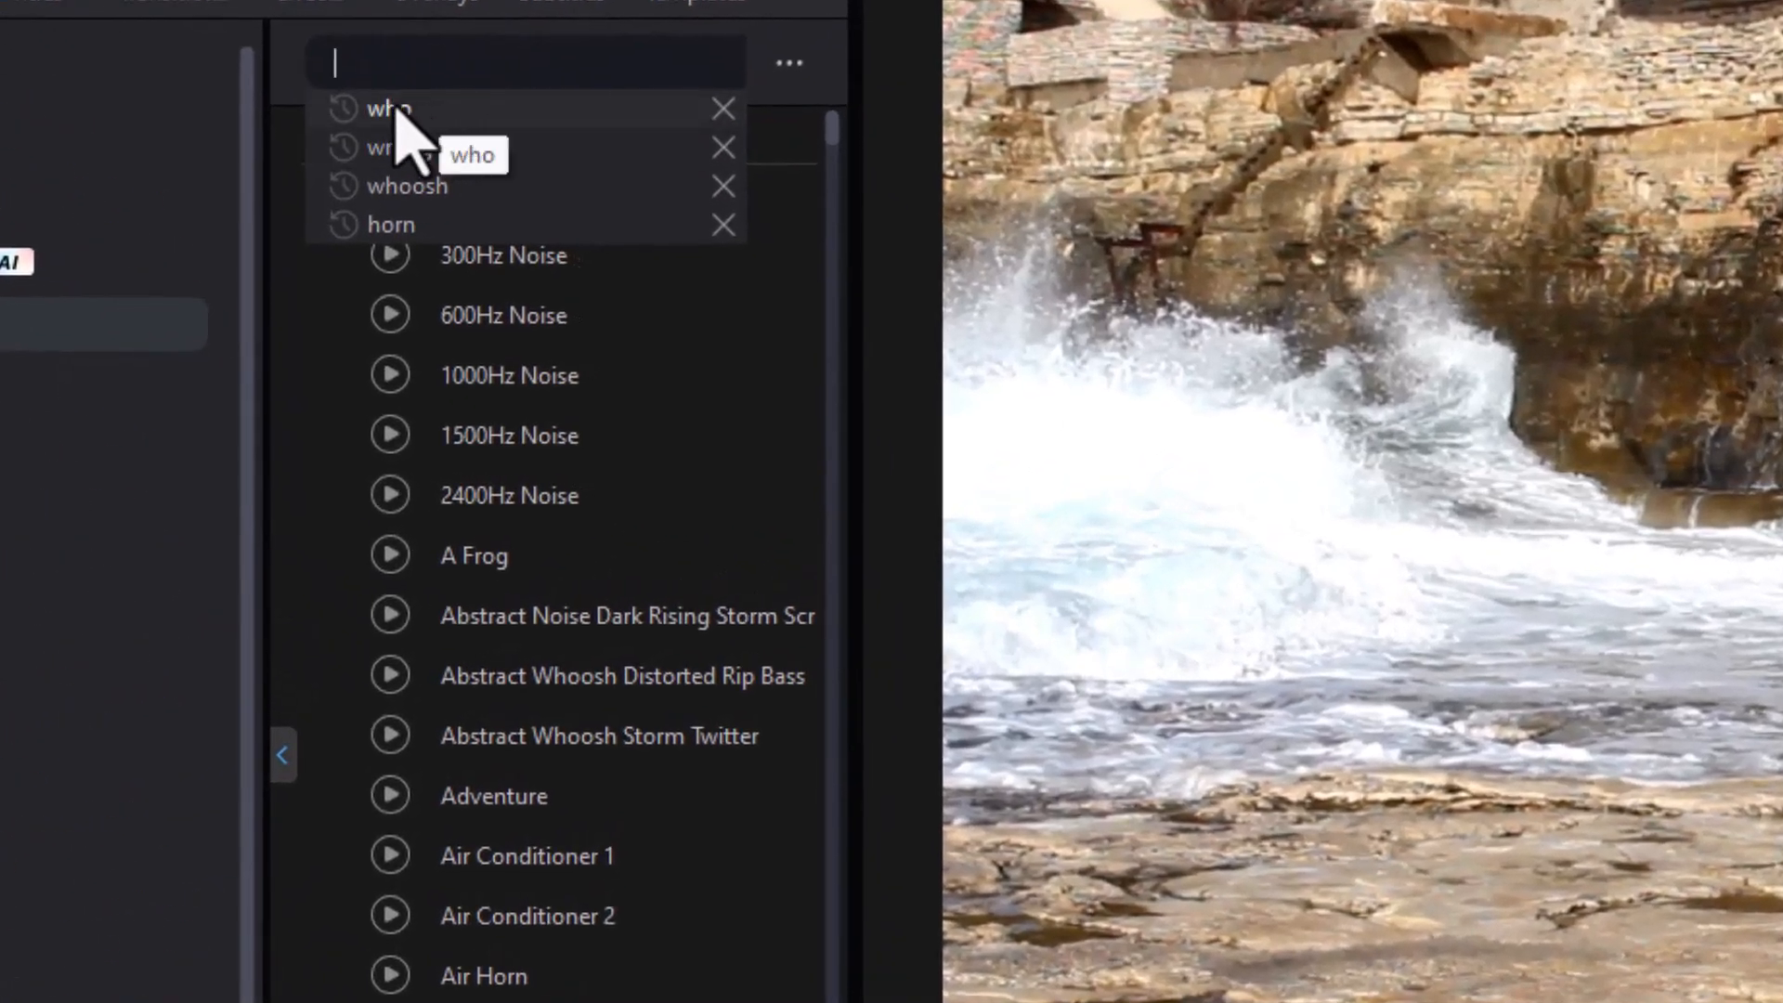
click(395, 109)
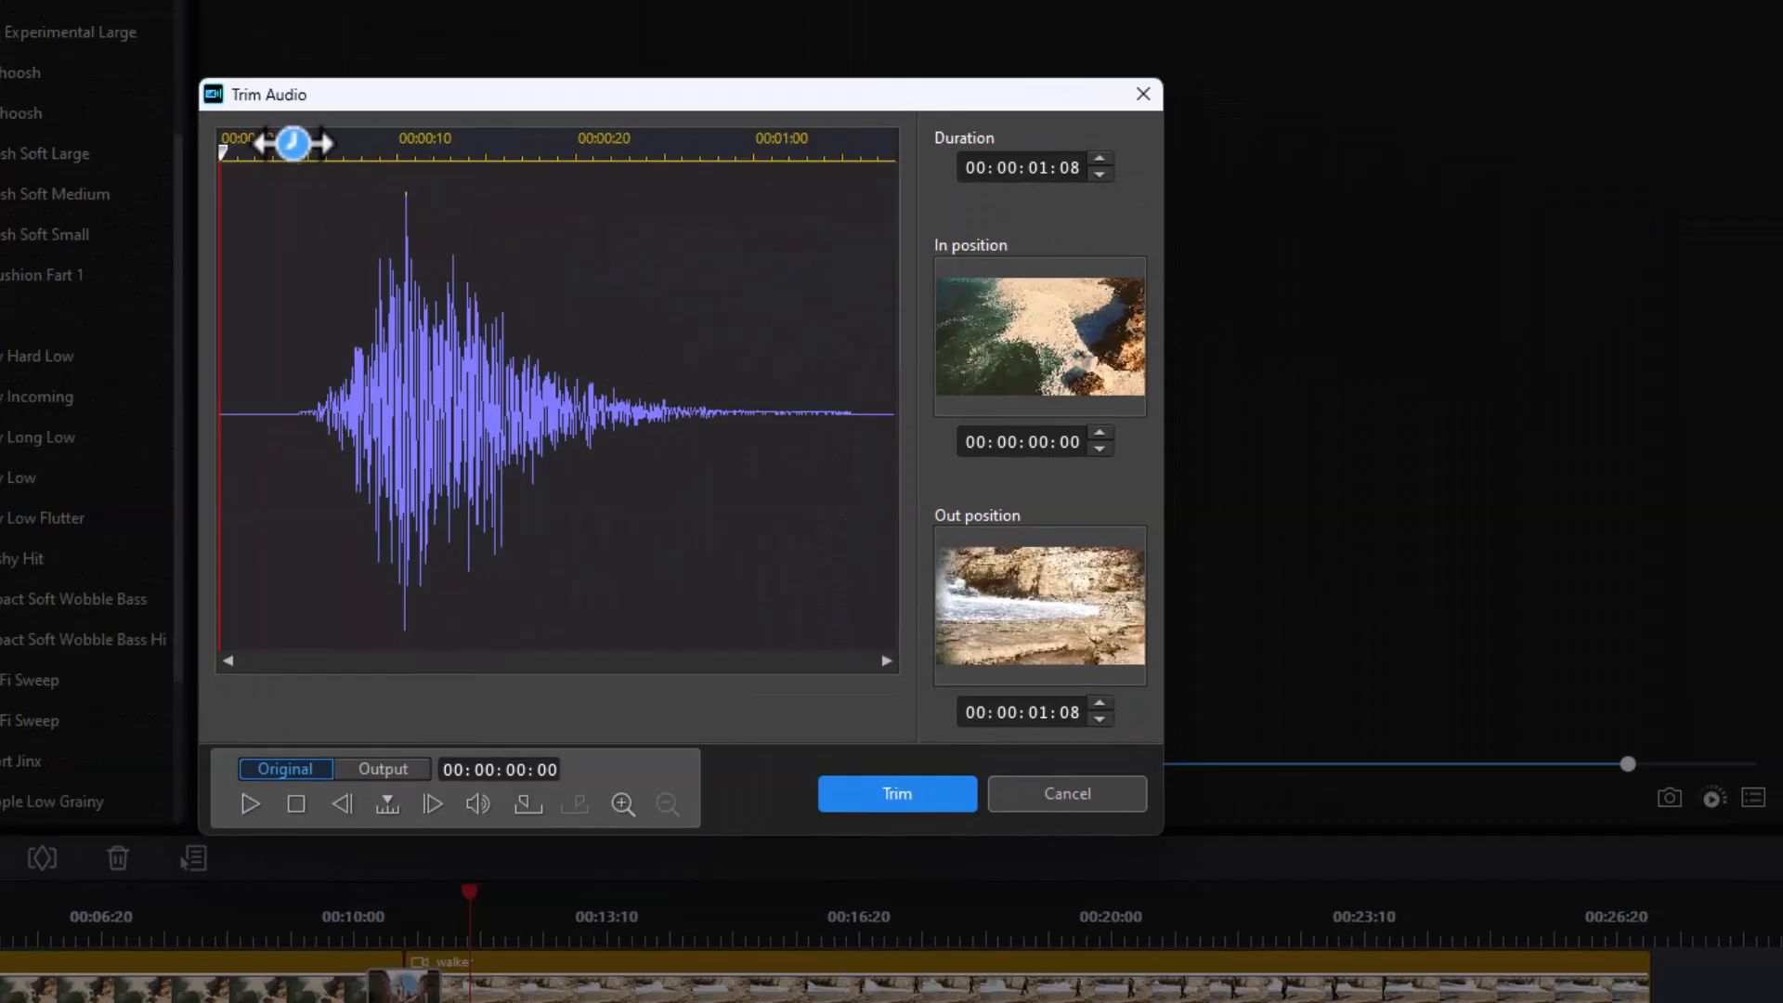
Trim the whoosh sound effect to an in position of 00:00:00:05 and an out position of 00:00:00:26
mouse_move(292, 142)
mouse_down()
mouse_move(280, 151)
mouse_move(308, 153)
mouse_up()
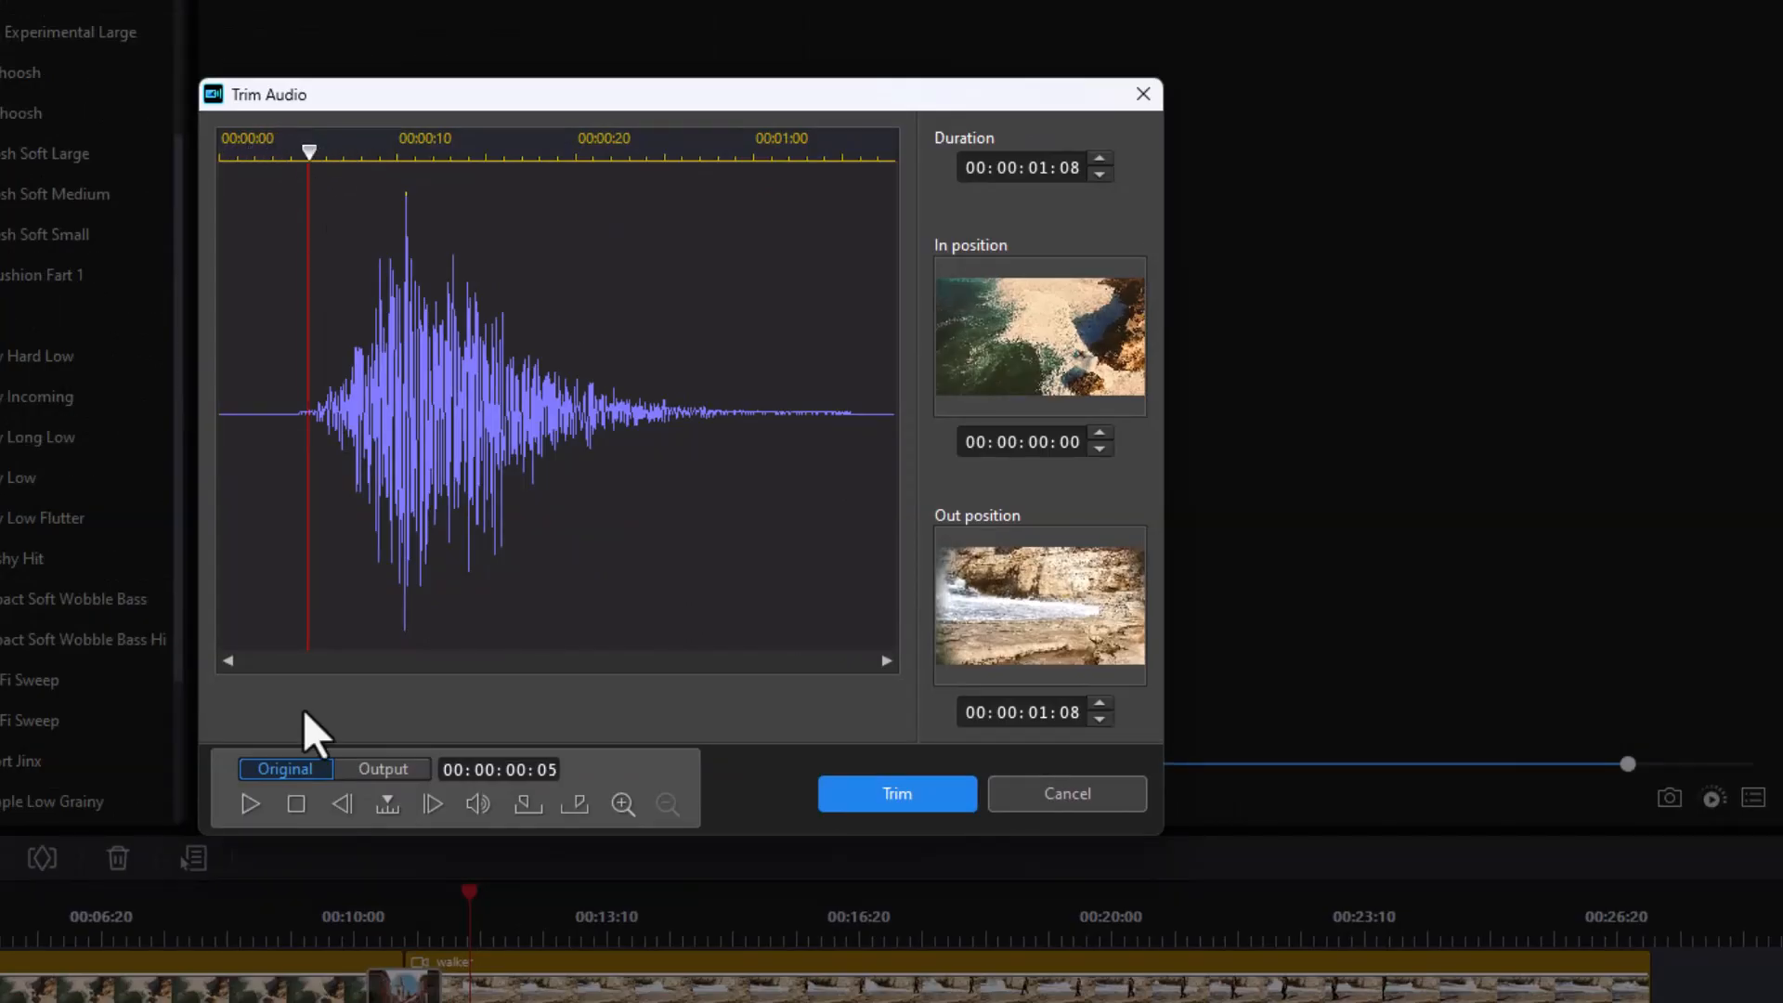
click(522, 804)
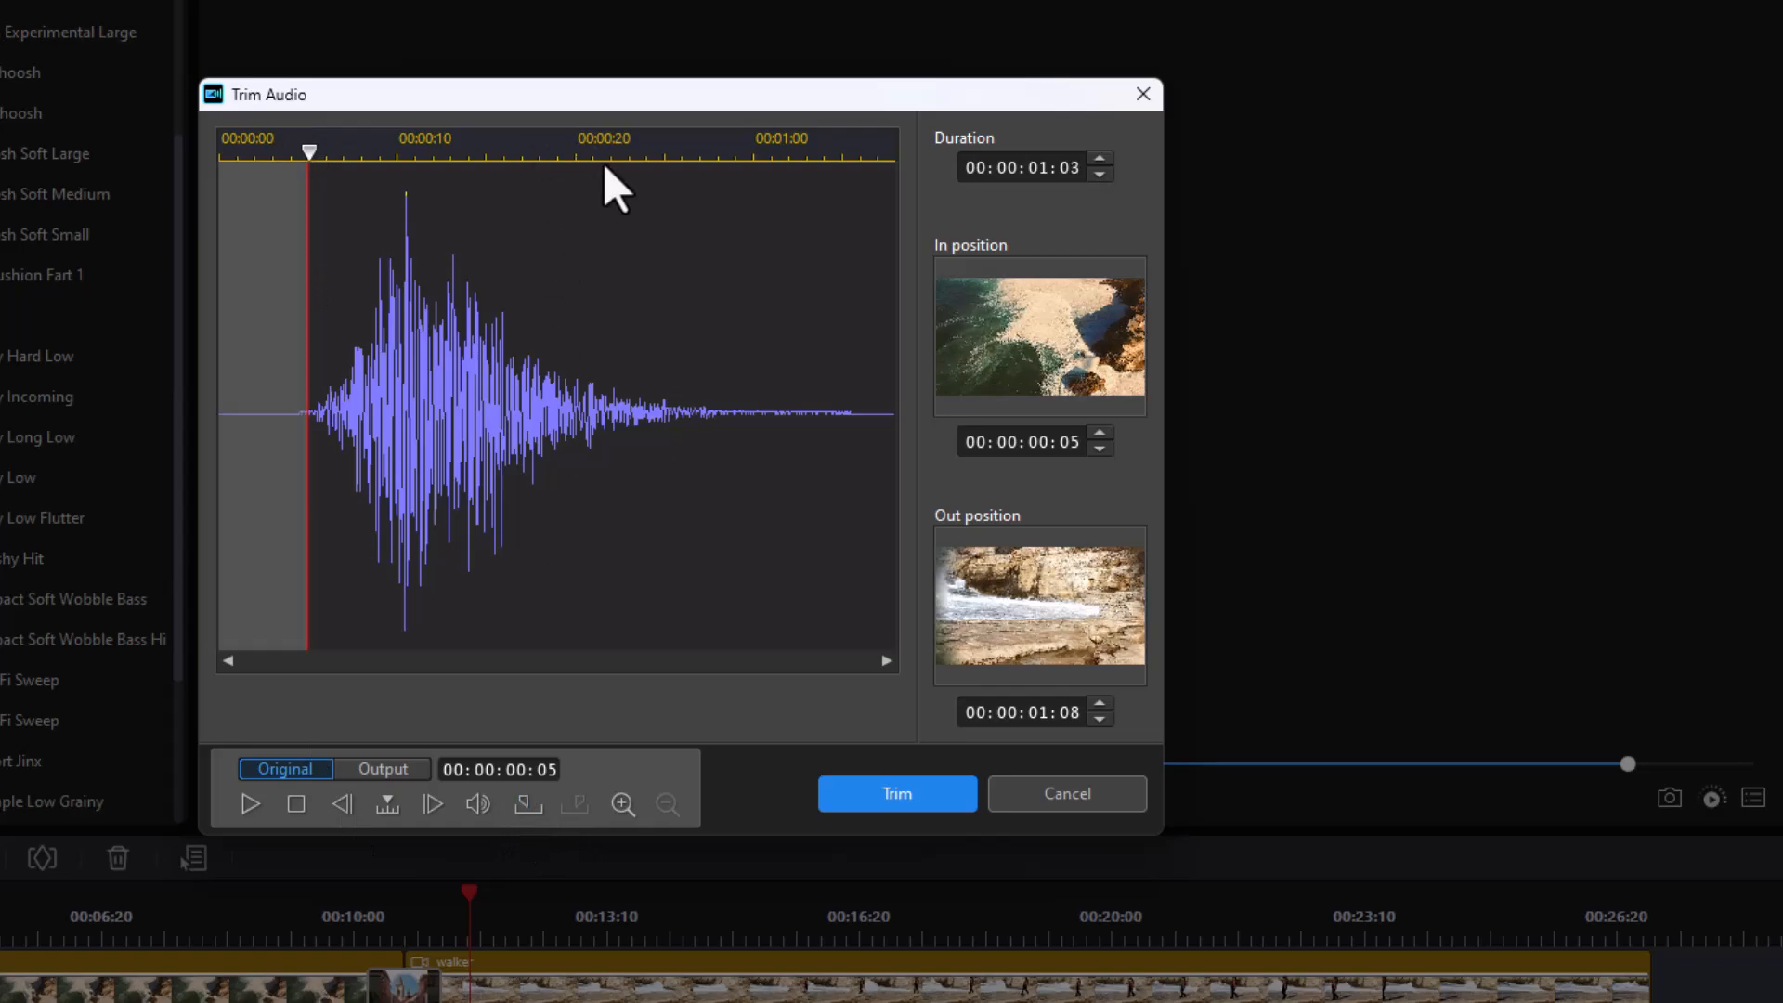
click(684, 154)
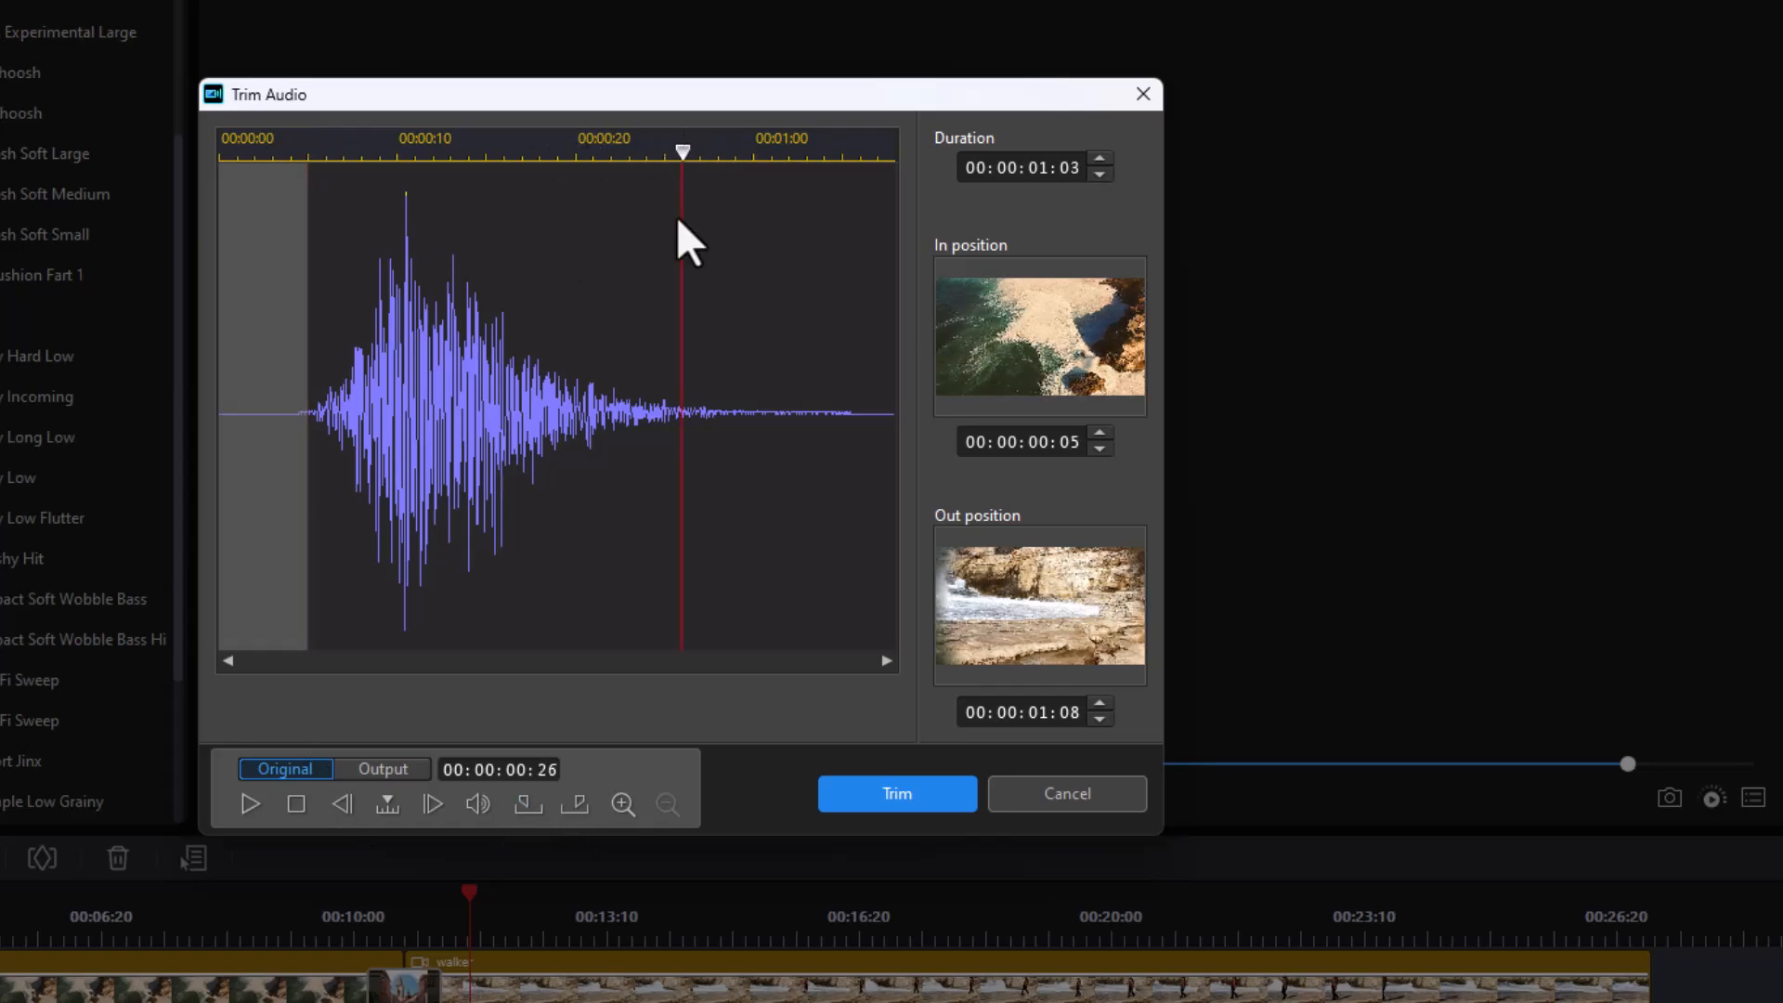
click(574, 805)
click(918, 797)
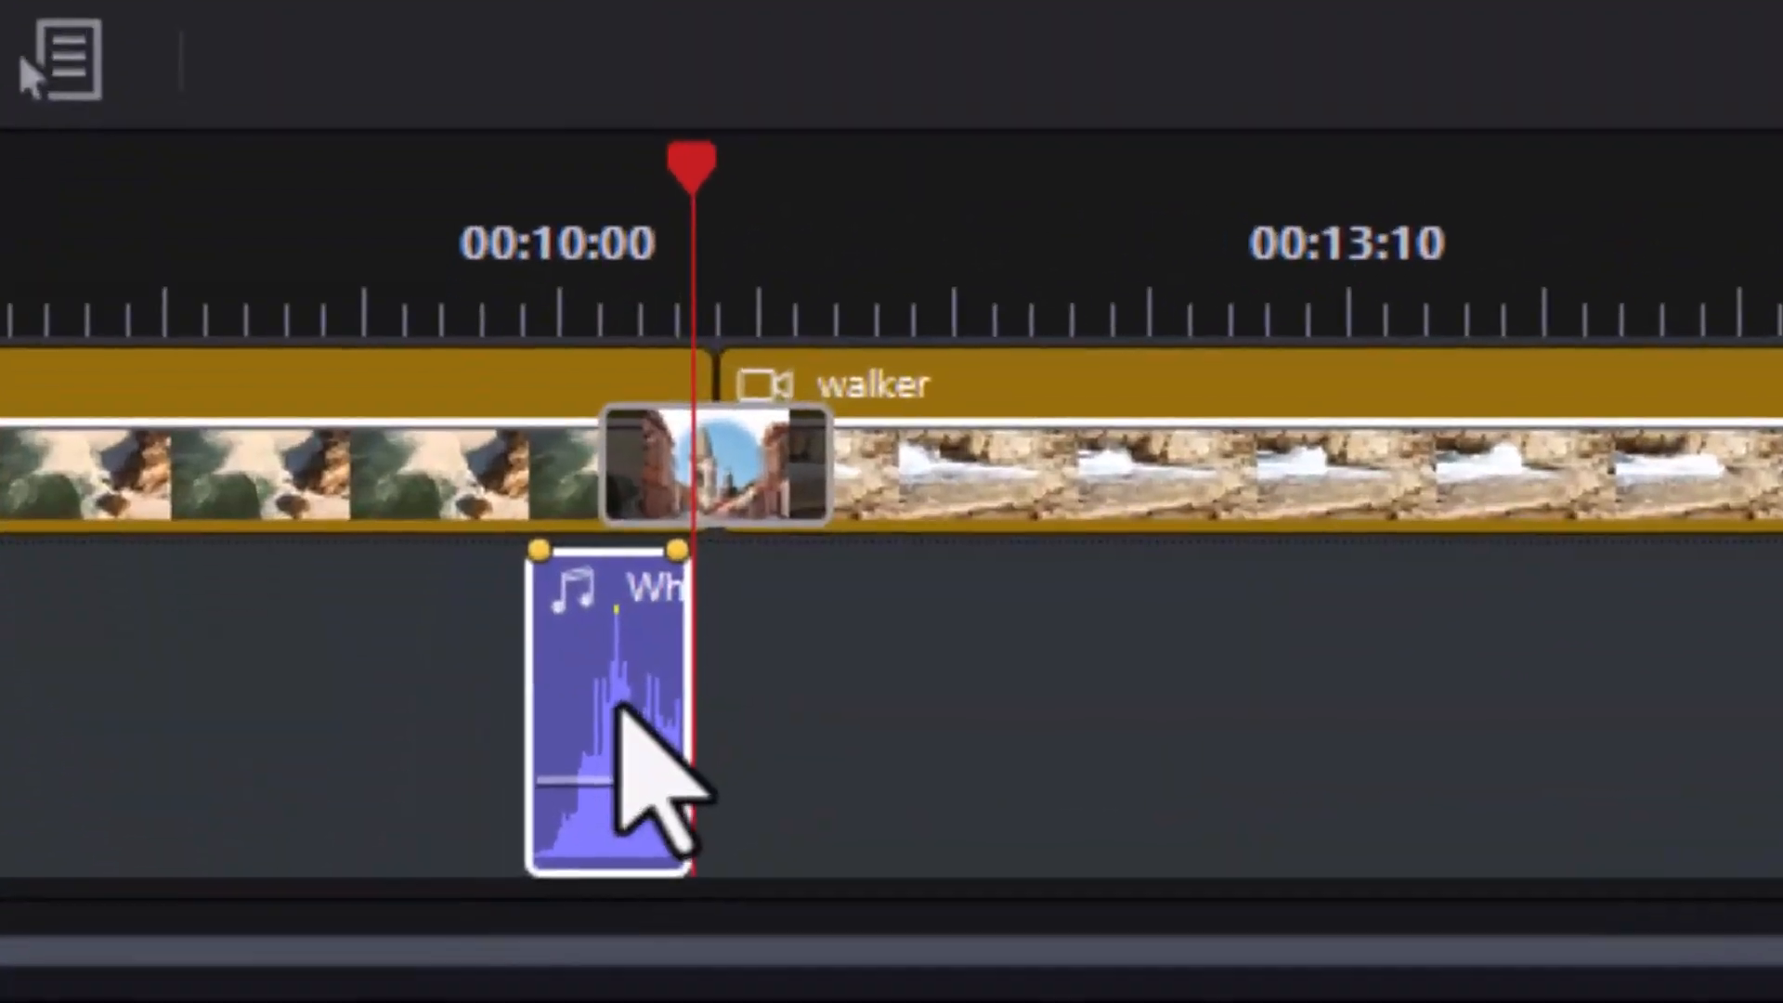
Move the trimmed whoosh clip beneath the Wipe Center transition and play back from shortly before the transition
drag(619, 675, 711, 659)
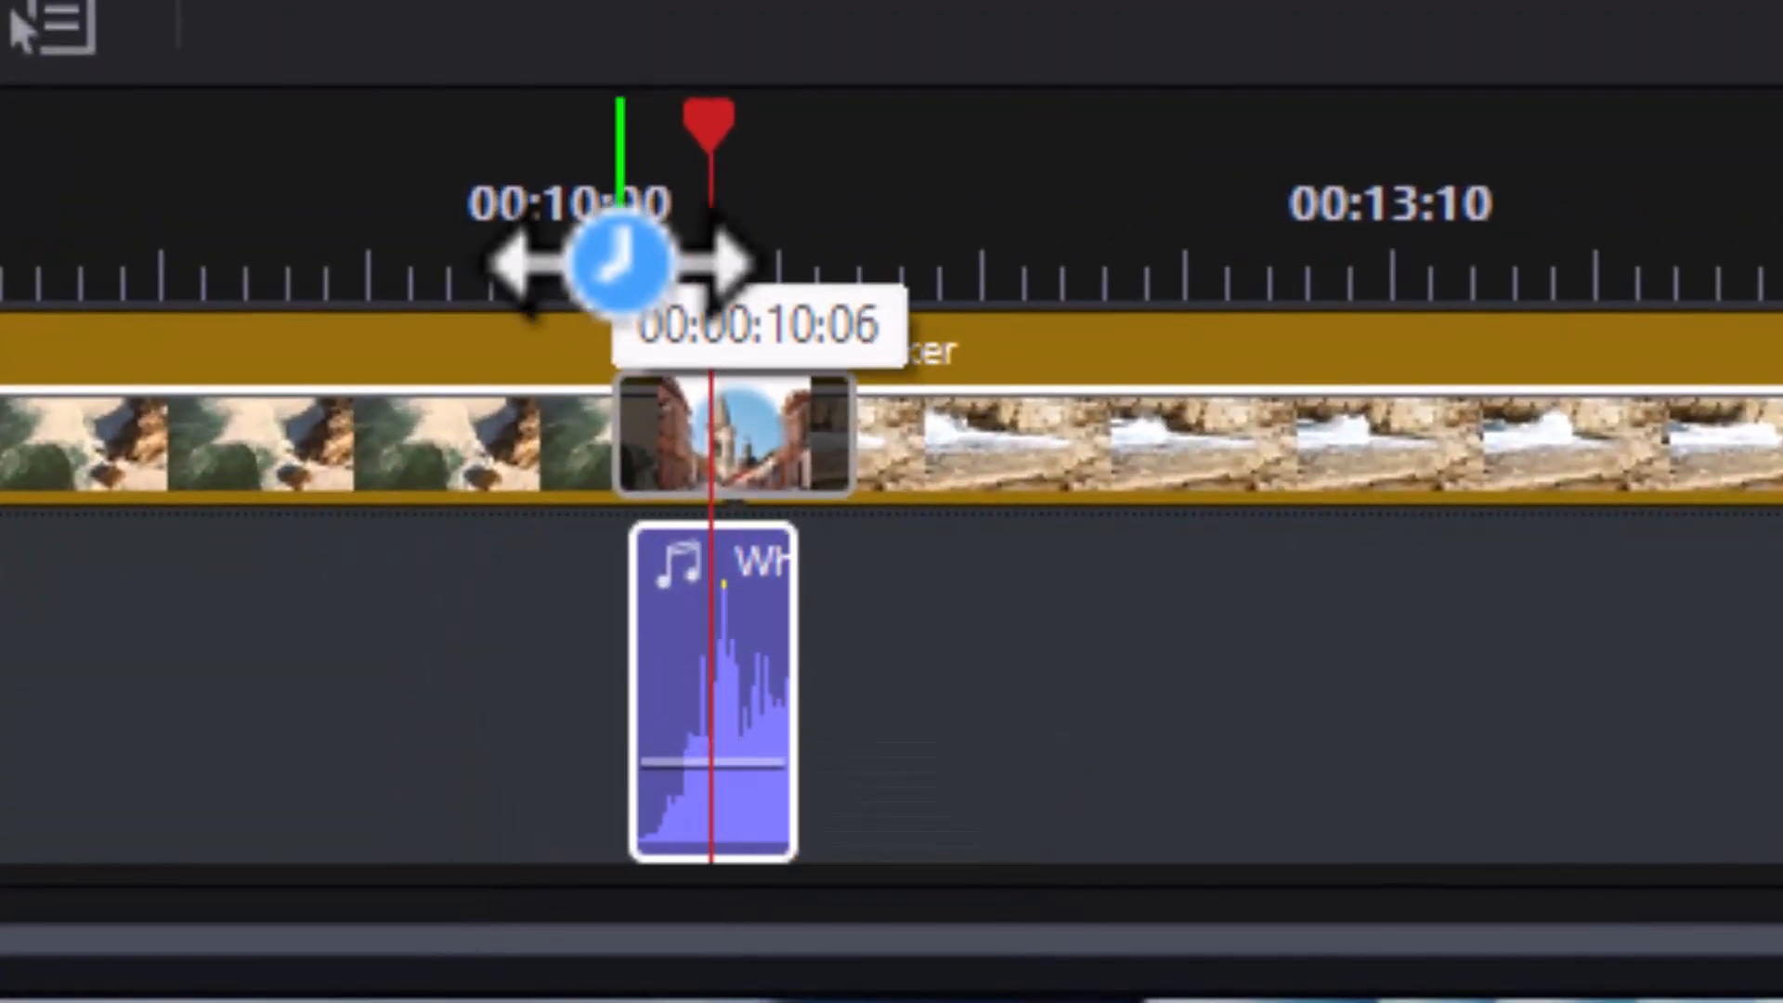
click(457, 240)
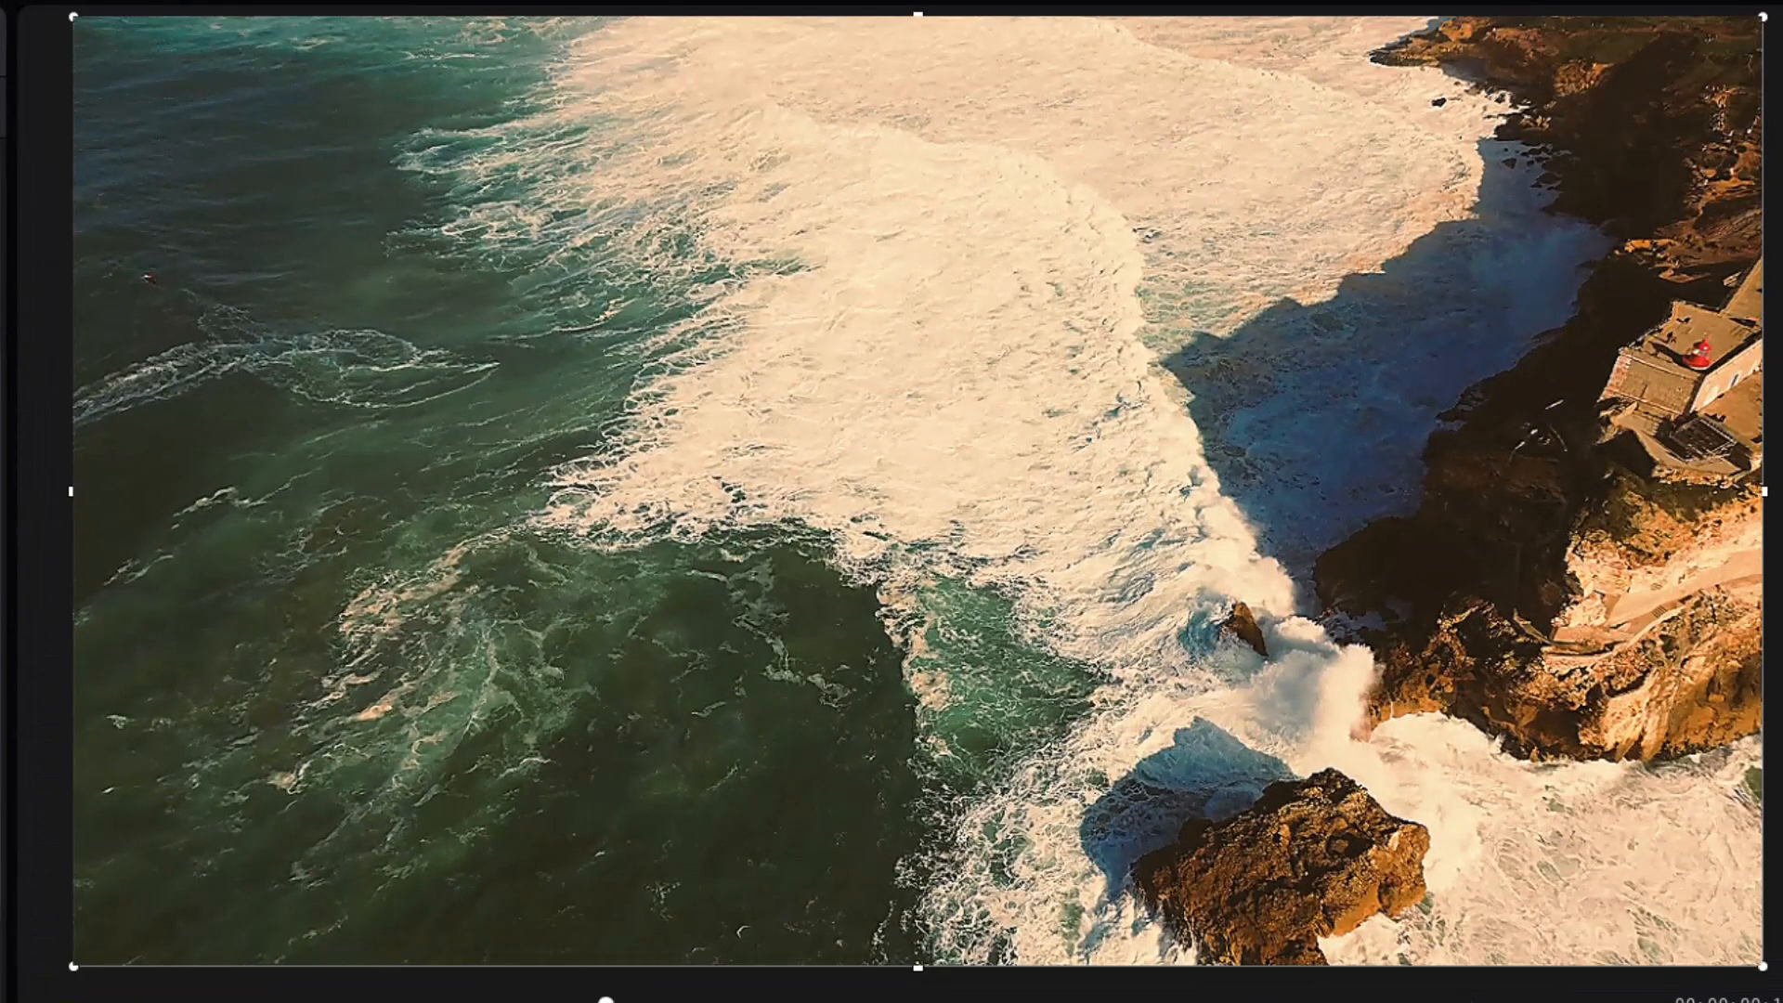
key(space)
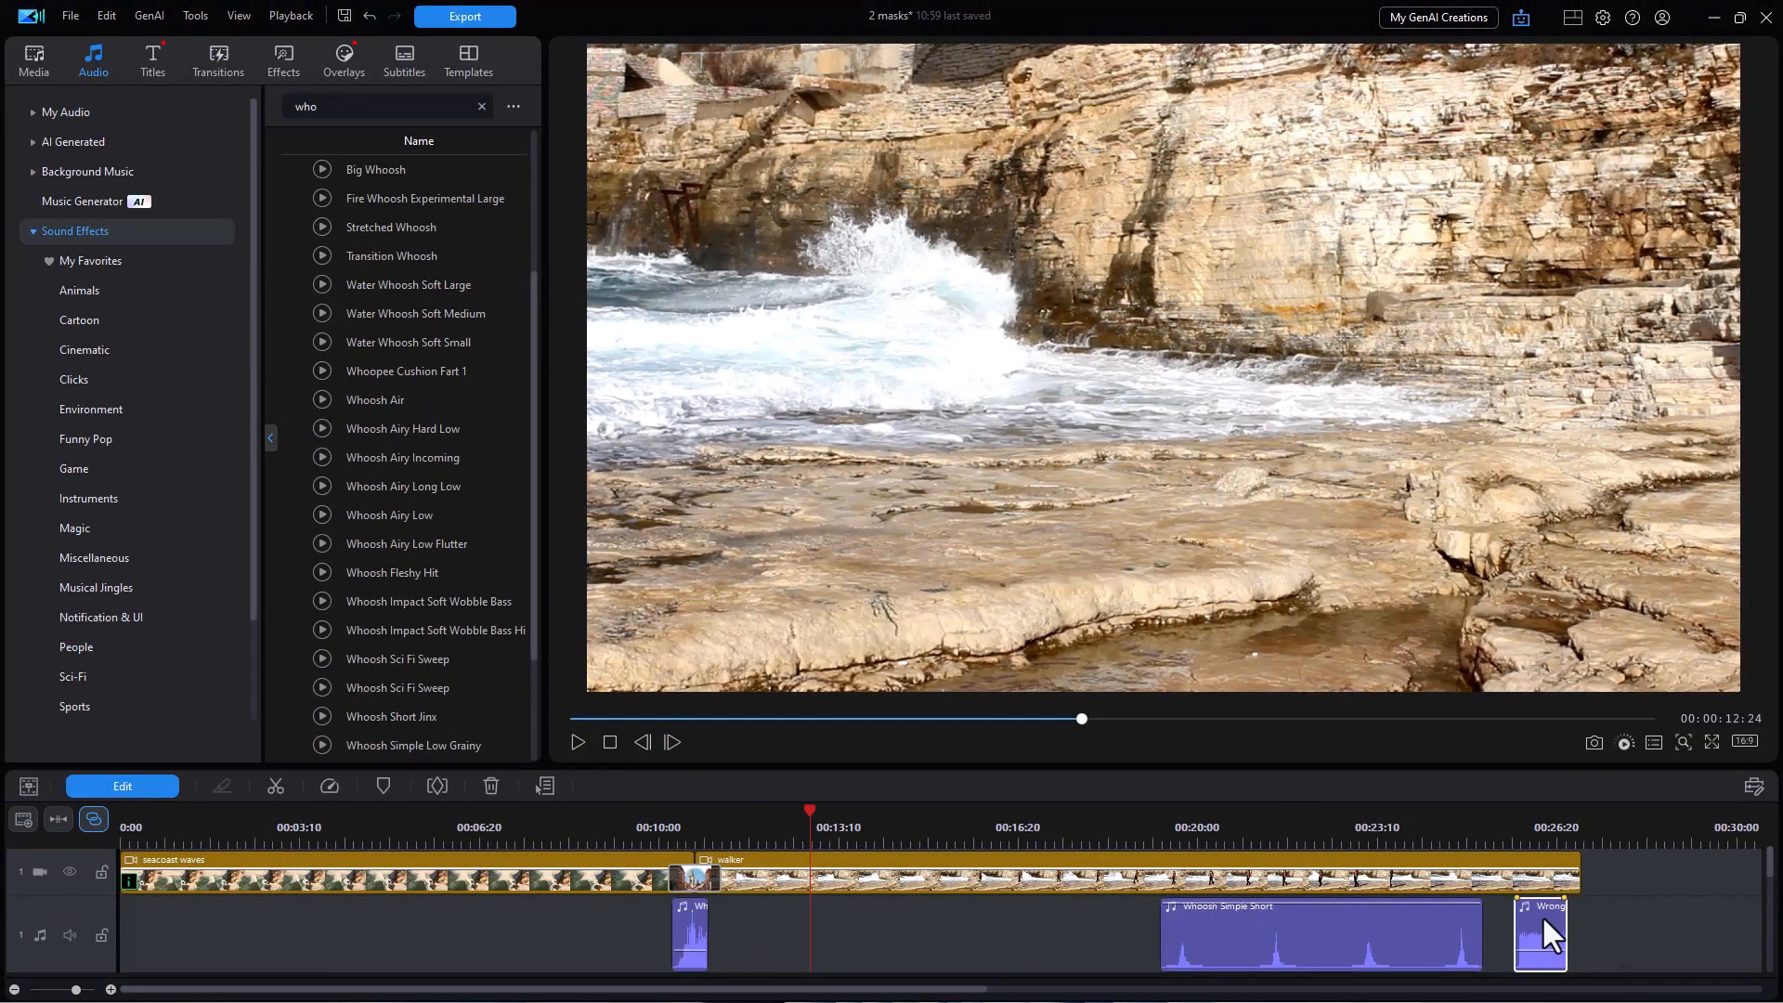
Delete the whoosh clip, move the Wrong sound clip beneath the Wipe Center transition in its place, and play back the transition
click(700, 933)
mouse_move(699, 935)
mouse_down()
mouse_move(733, 906)
mouse_move(1207, 827)
mouse_move(1537, 899)
mouse_move(699, 940)
mouse_up()
drag(658, 836, 653, 833)
click(578, 743)
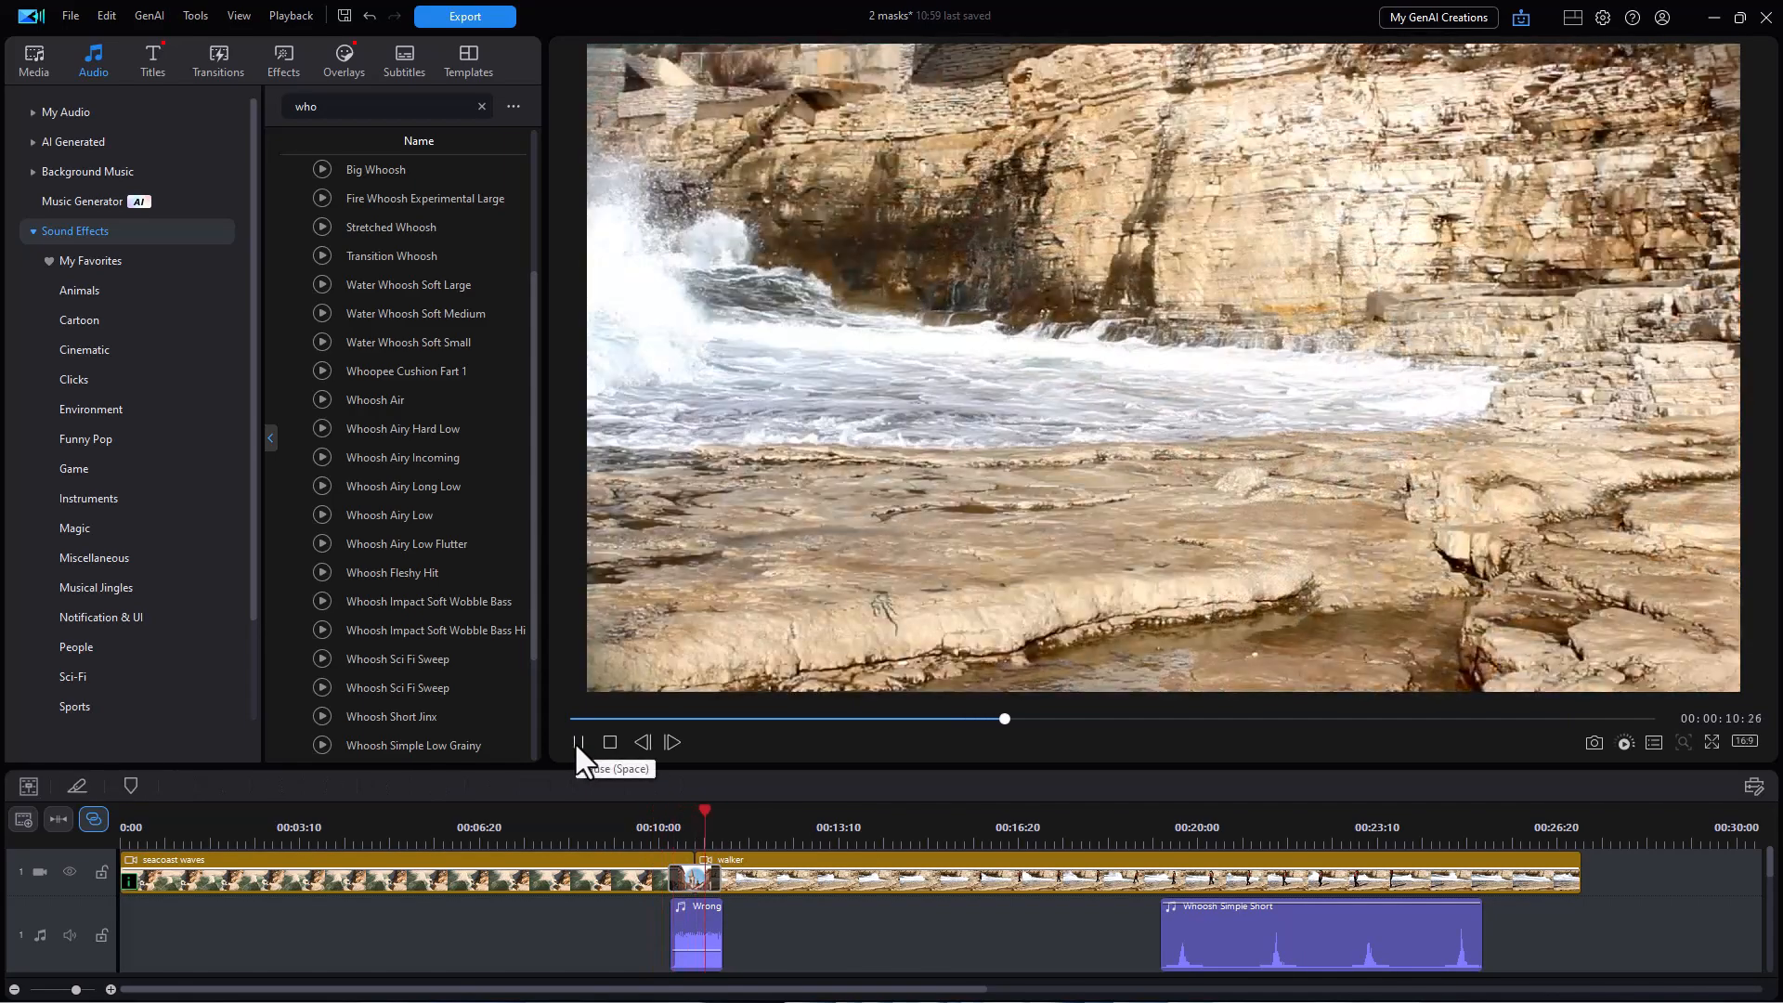
click(578, 742)
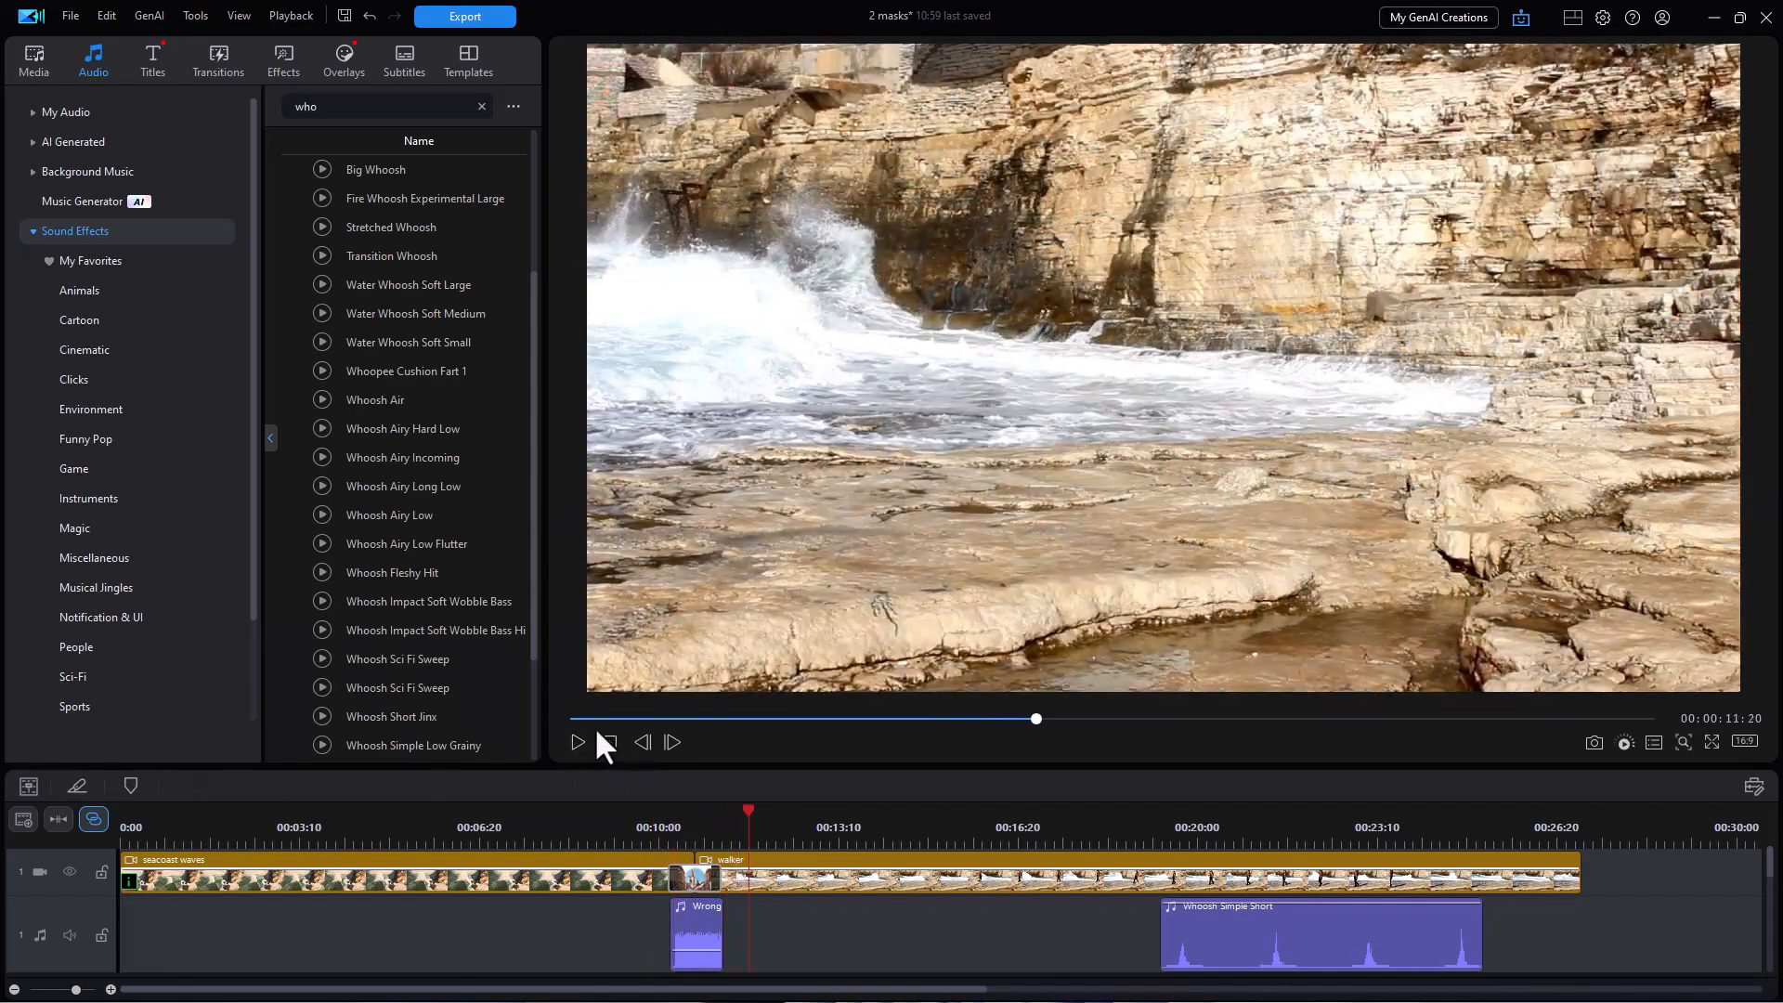